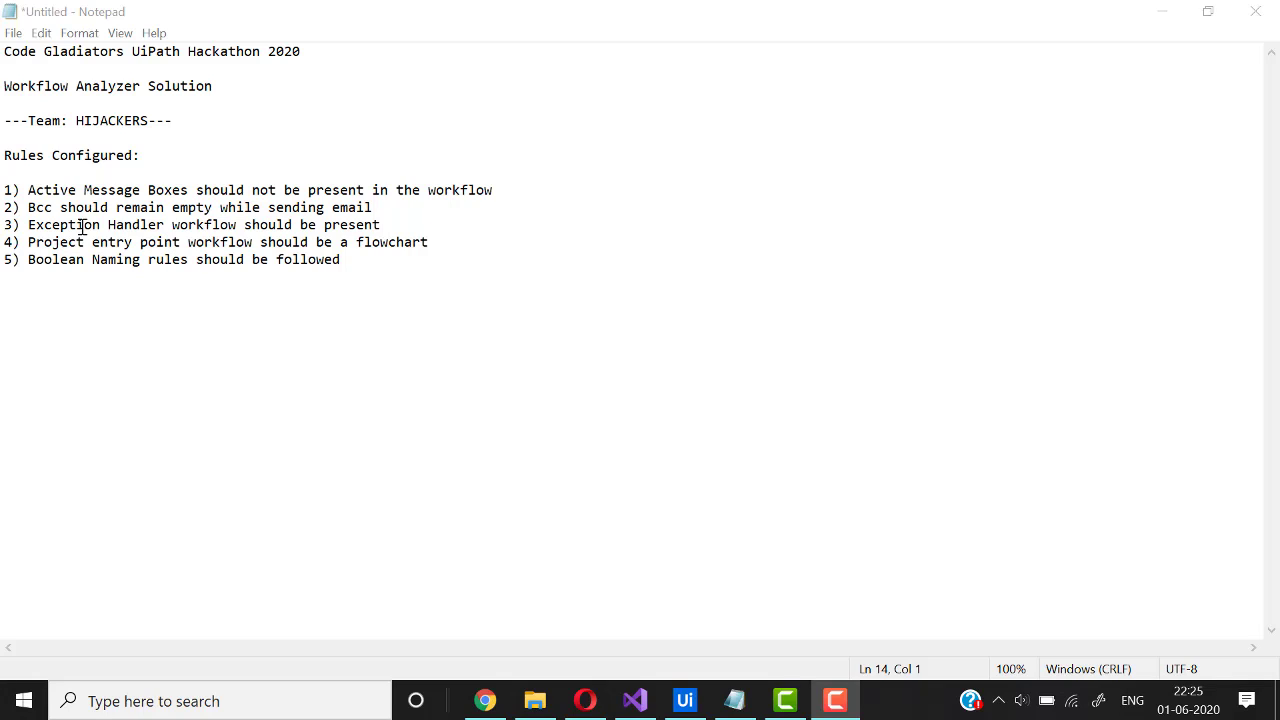
# - Highlight the first configured rule, about active message boxes, in the notes
pyautogui.click(30, 191)
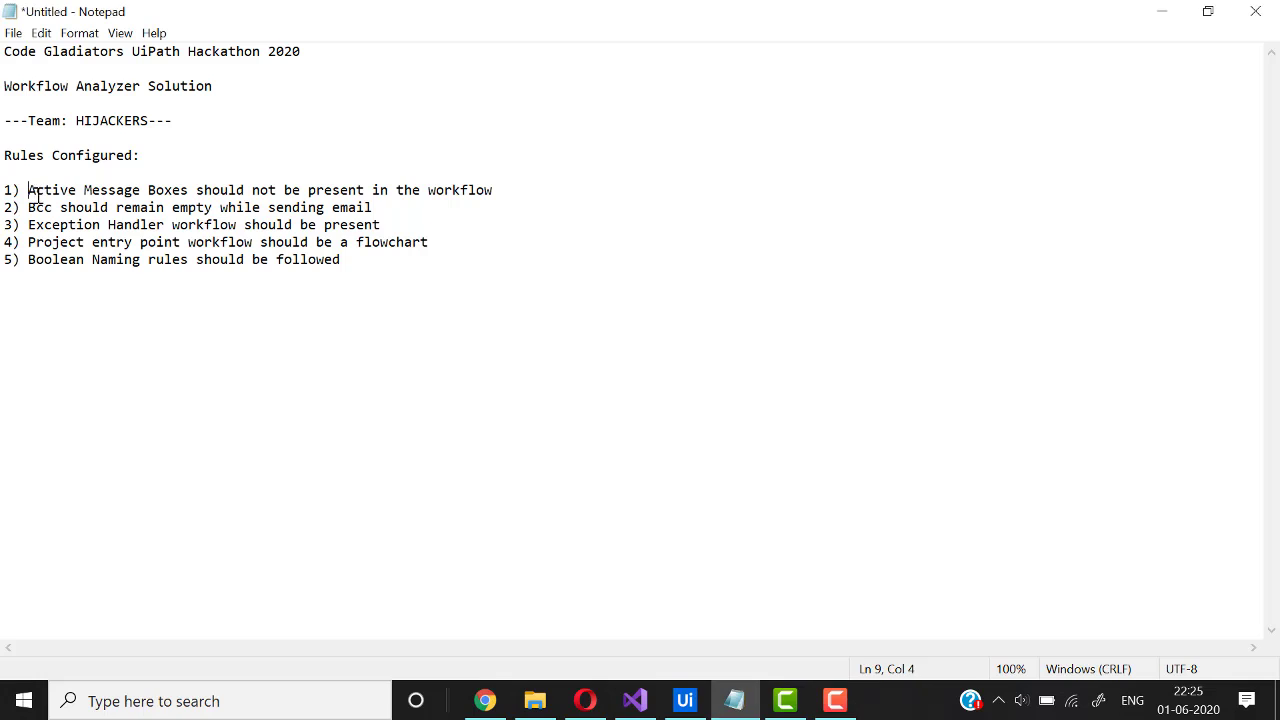
pyautogui.moveTo(33, 197); pyautogui.dragTo(449, 193)
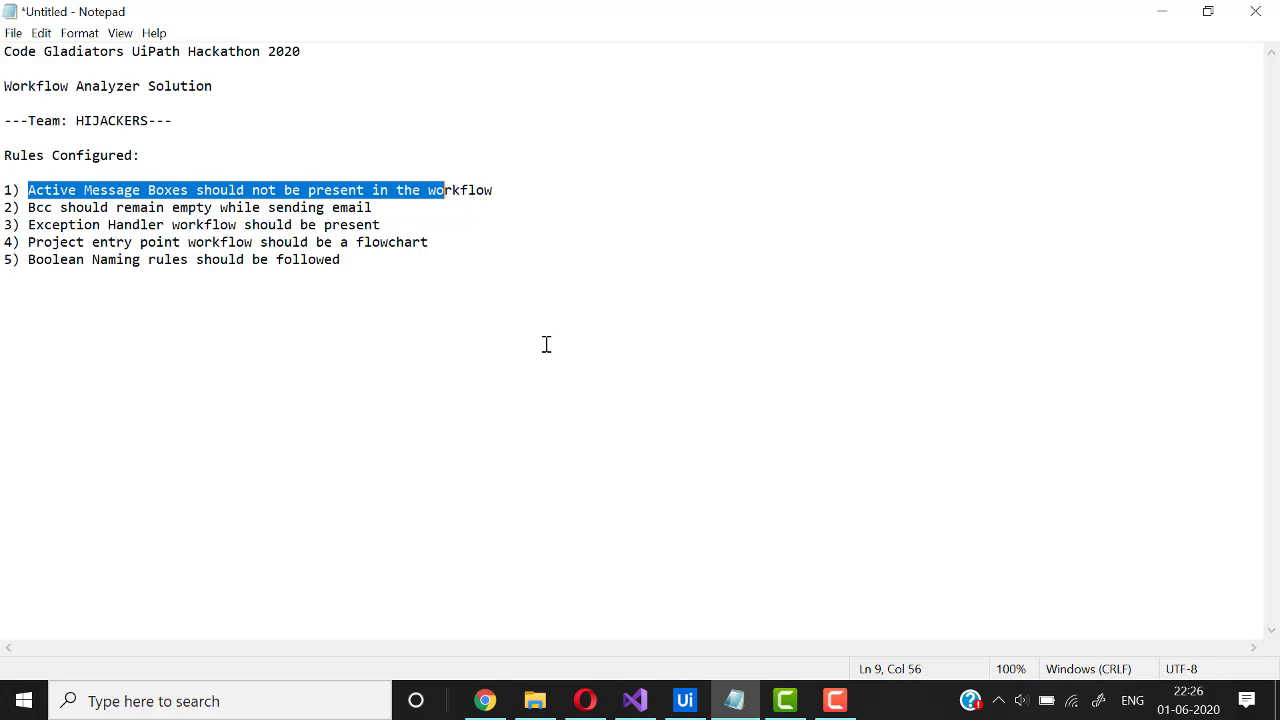
# - Switch to UiPath Studio and disable the BccEmailValidation, BooleanVariableVerbs, Flowchart Top Layer and GlobalExceptionHandlerAvailable rules in the Workflow Analyzer settings
pyautogui.click(684, 700)
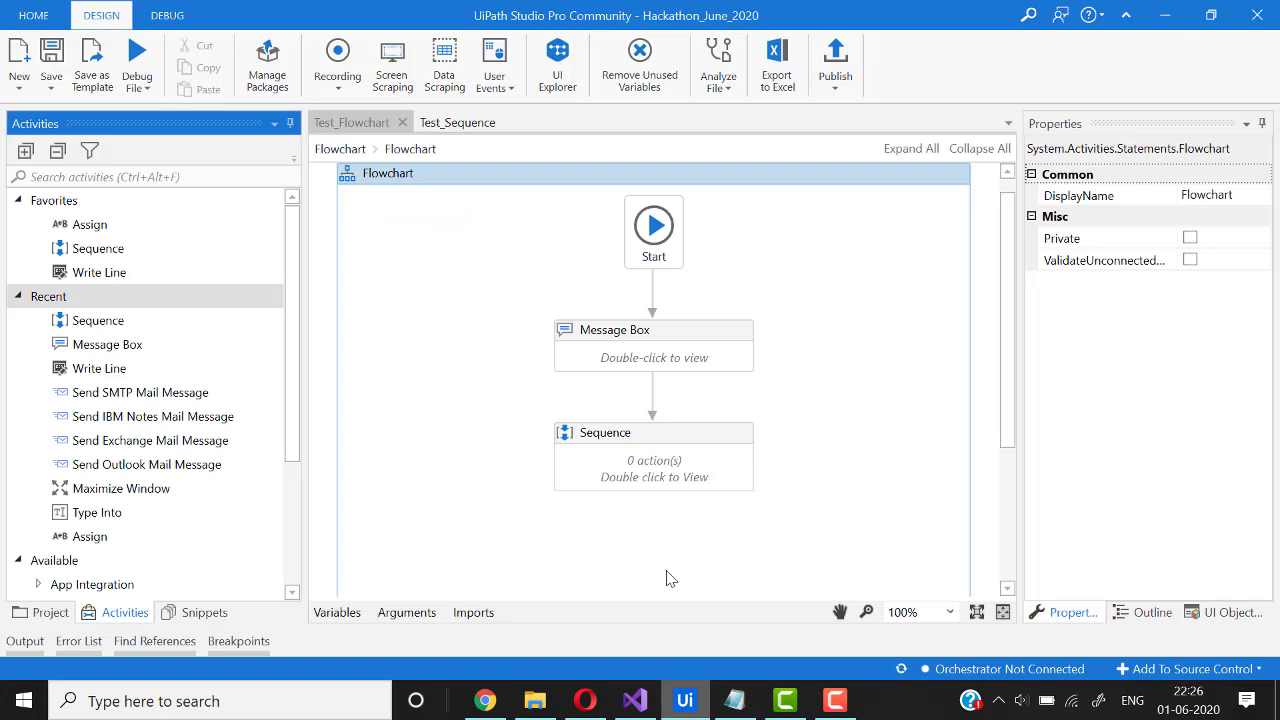
pyautogui.click(726, 88)
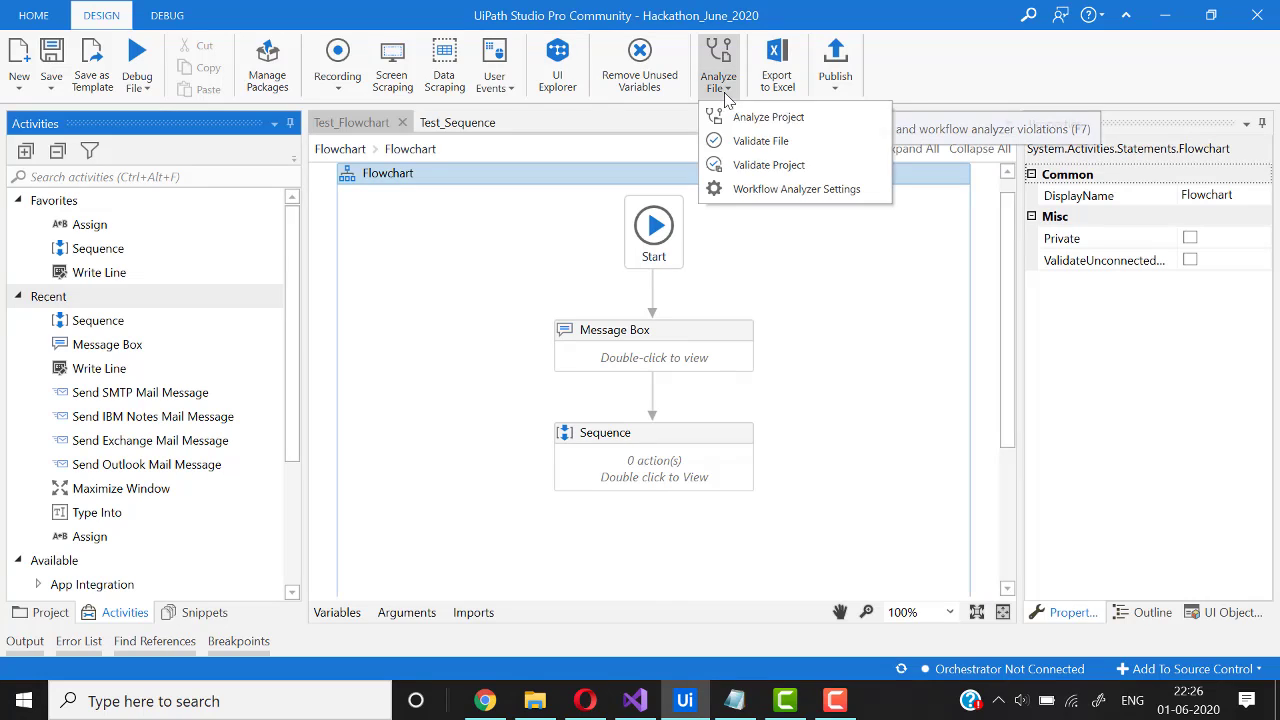
pyautogui.click(737, 190)
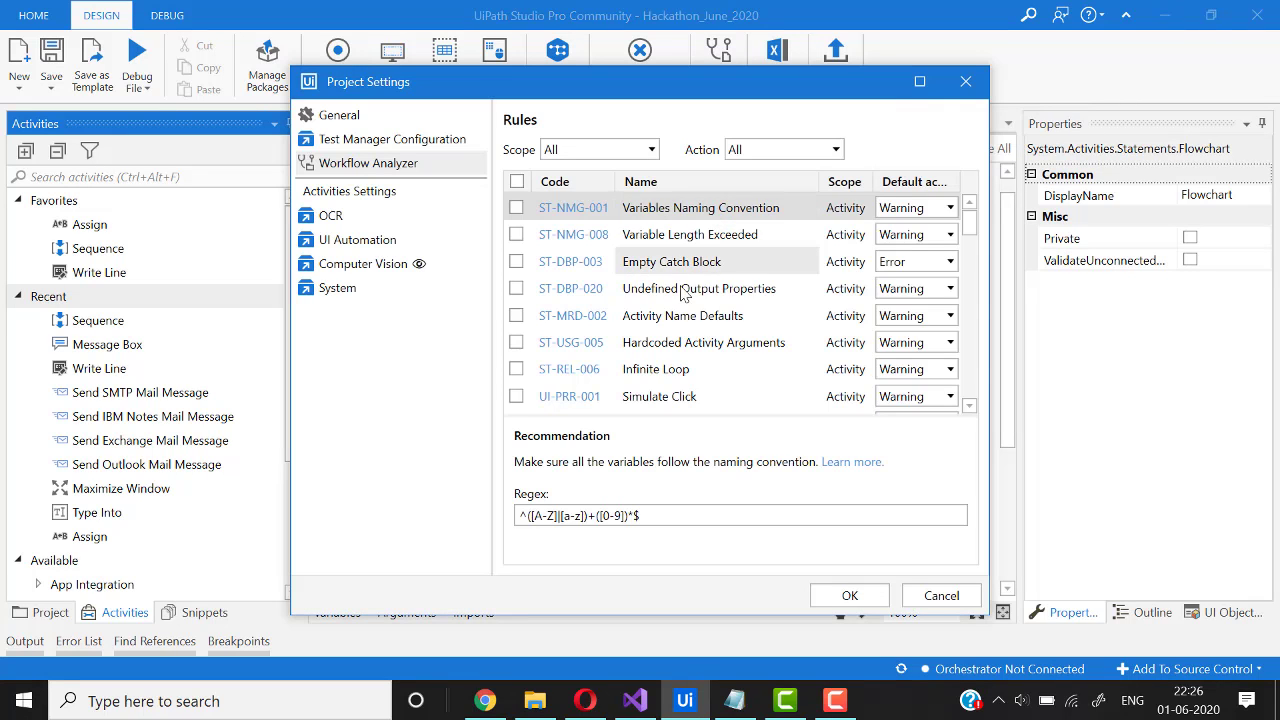
pyautogui.scroll(-5, 680, 318)
pyautogui.scroll(-10, 680, 318)
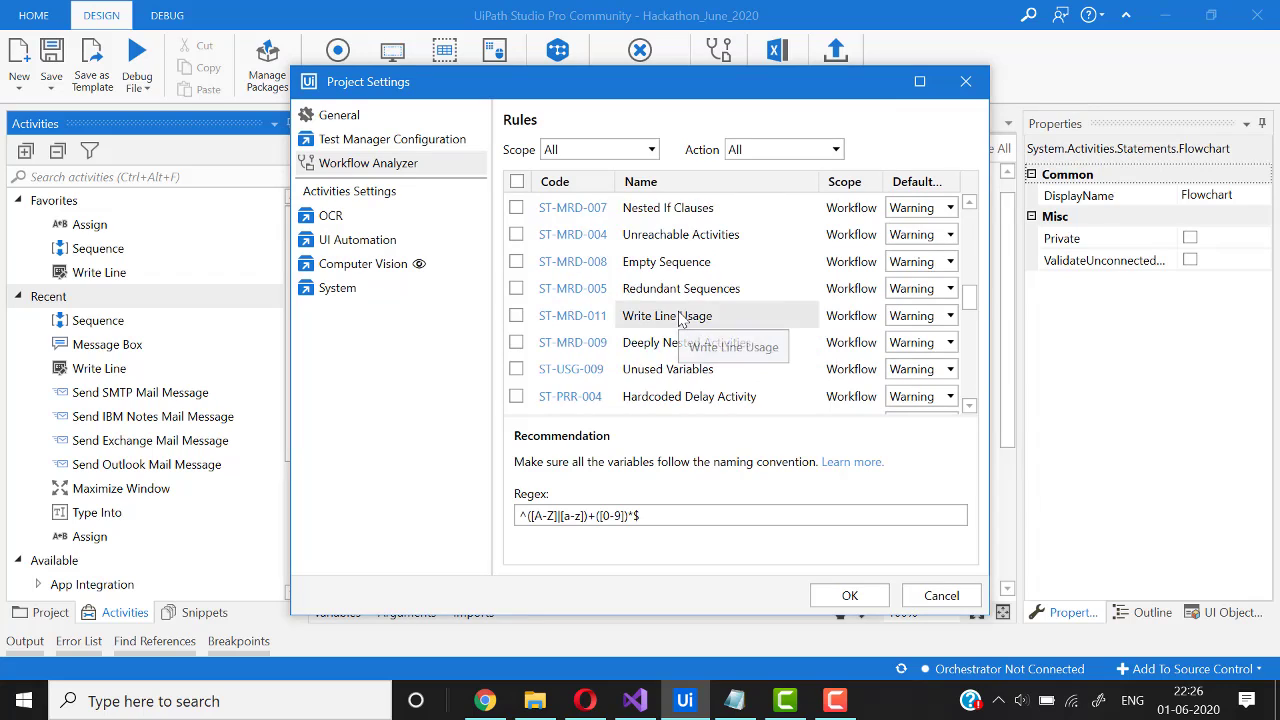
pyautogui.scroll(-10, 680, 318)
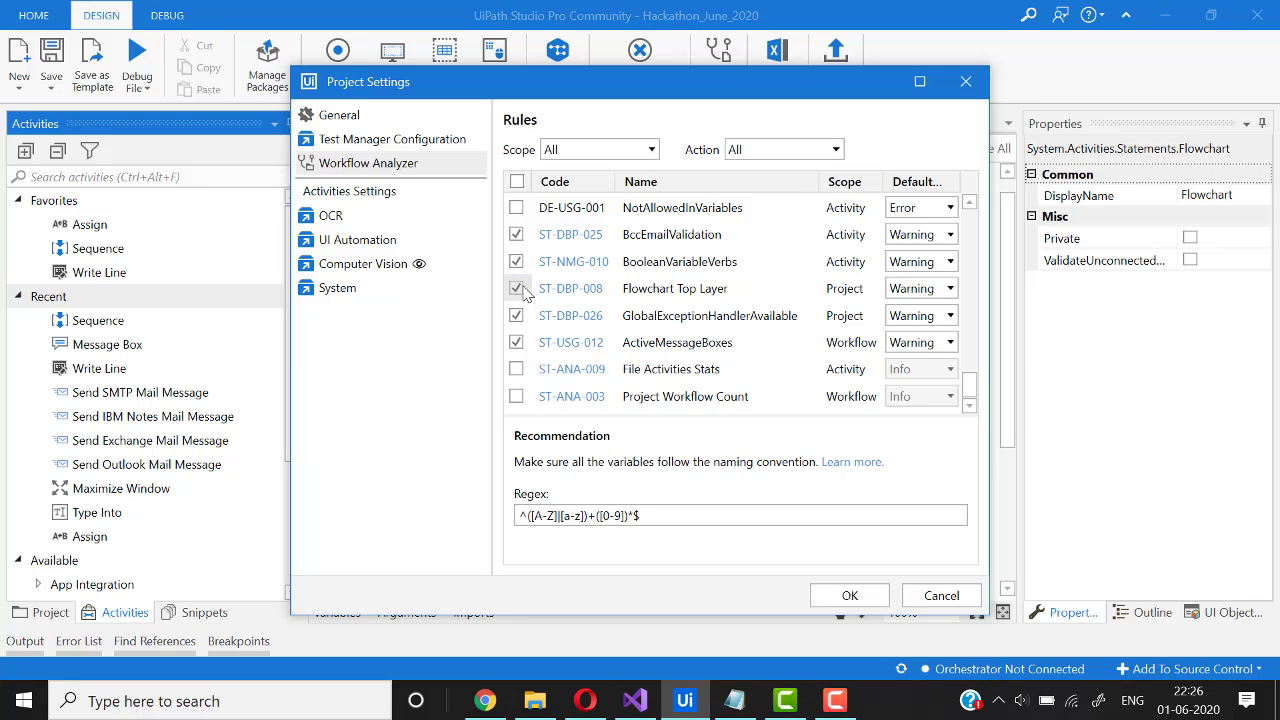
pyautogui.click(516, 234)
pyautogui.click(516, 261)
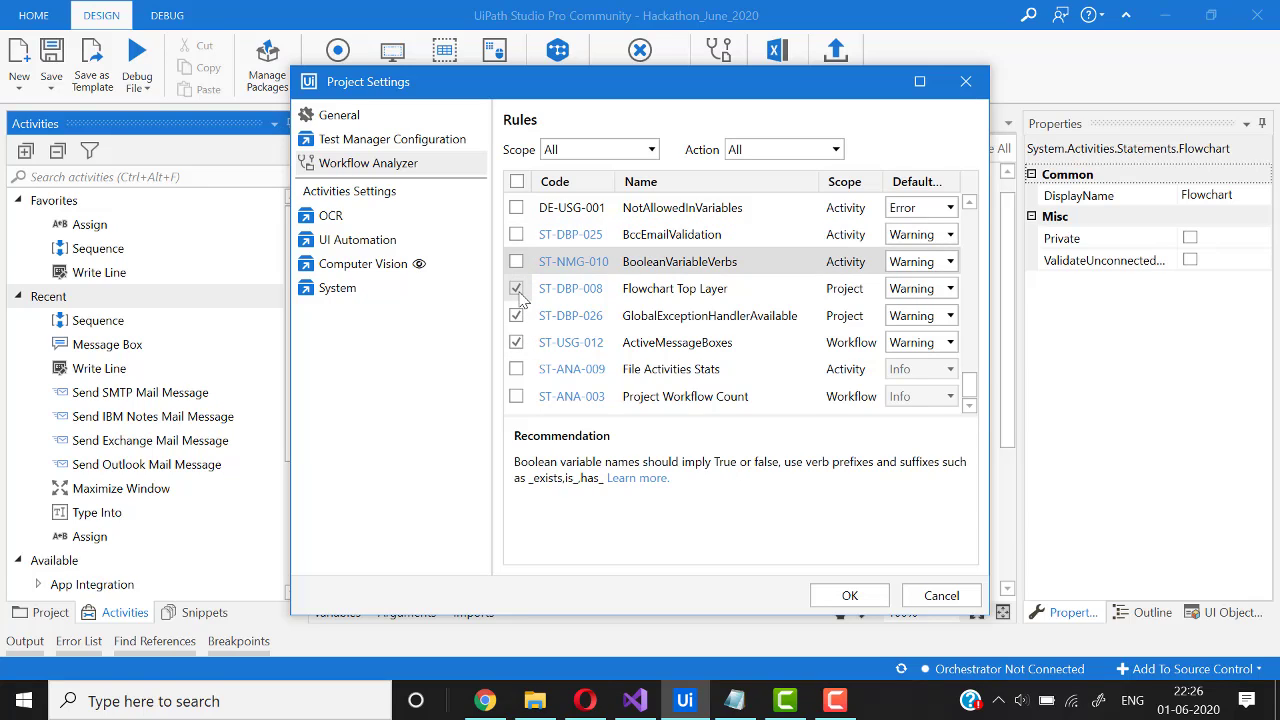
pyautogui.click(516, 288)
pyautogui.click(516, 315)
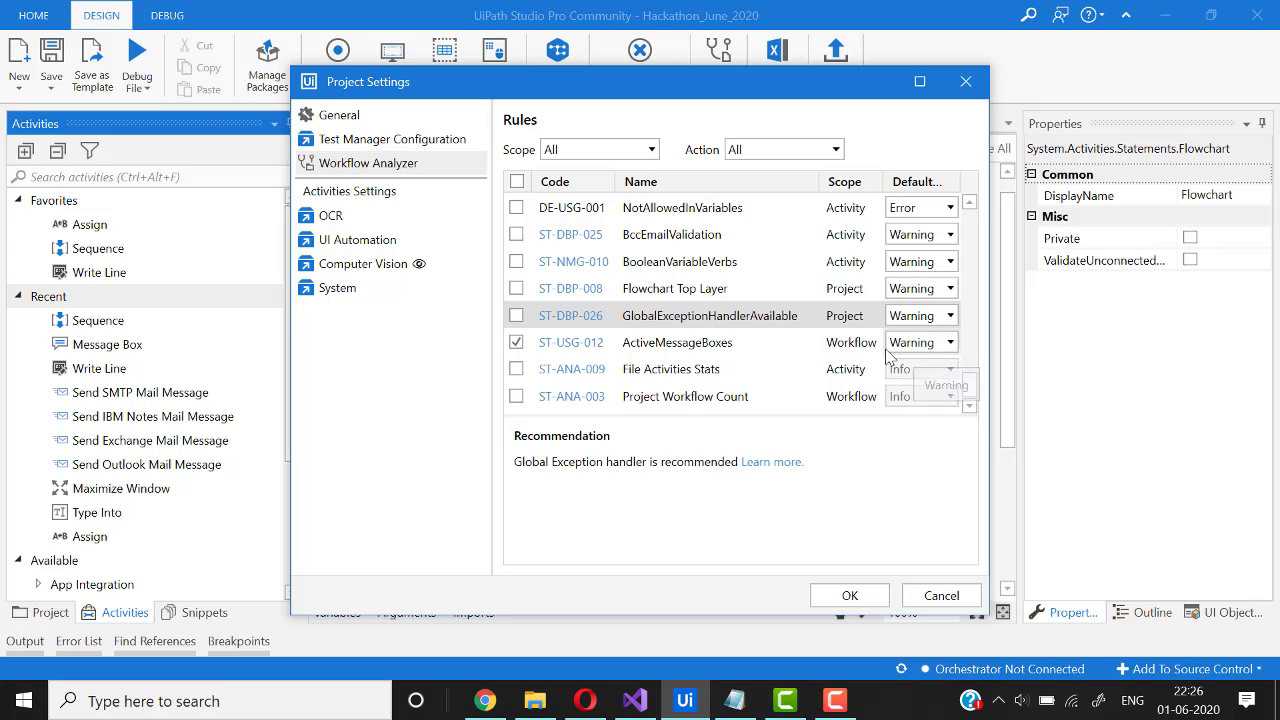
# - Set the default action of the ActiveMessageBoxes rule to Warning and save the project settings
pyautogui.click(920, 350)
pyautogui.click(918, 348)
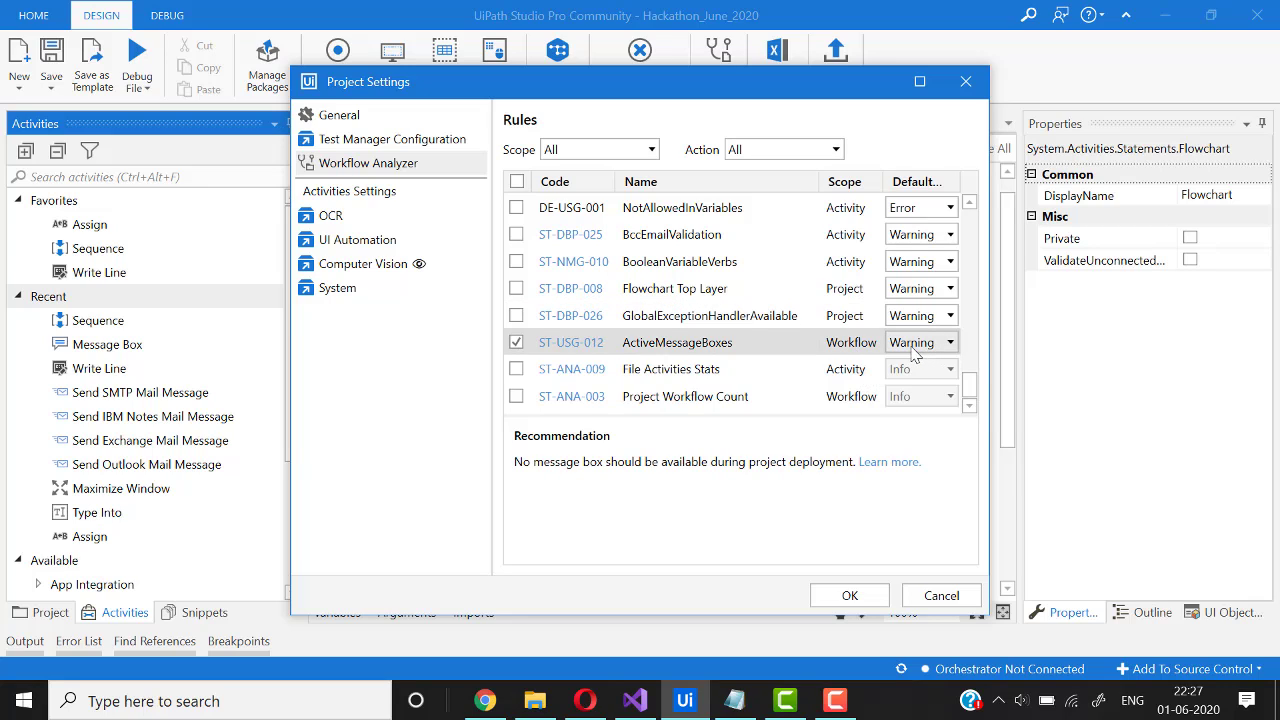
pyautogui.click(913, 350)
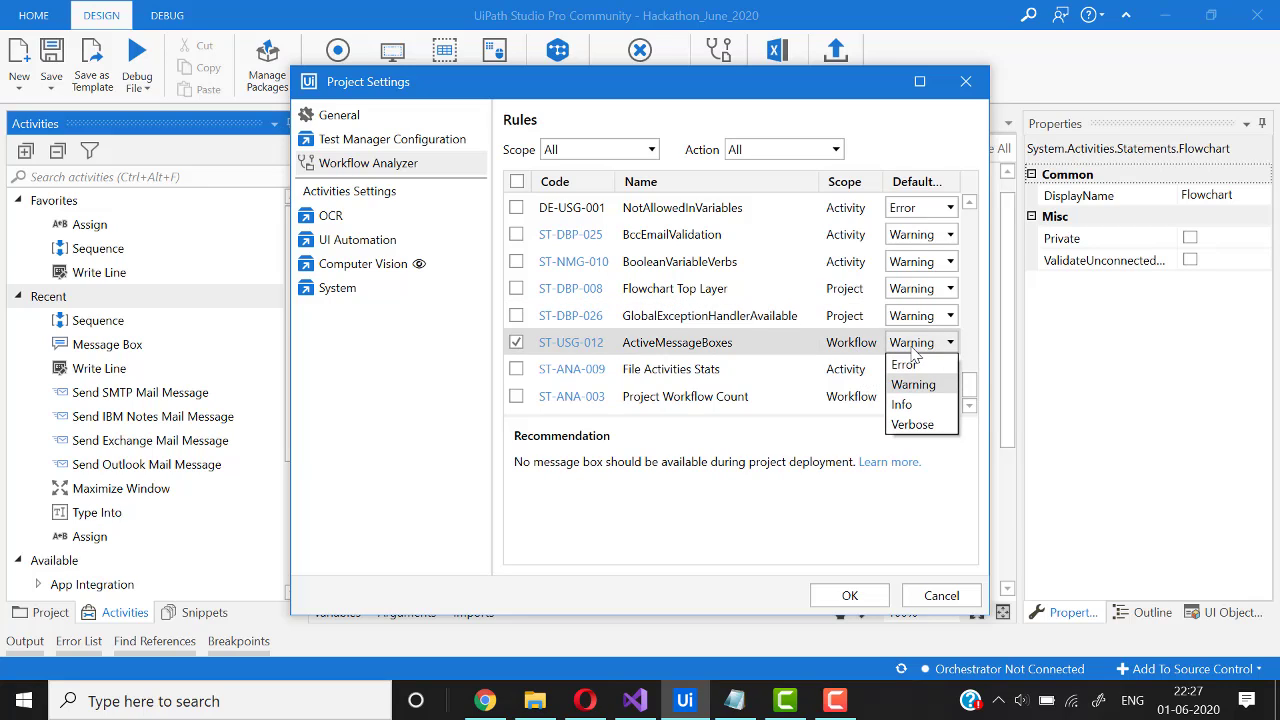
pyautogui.click(914, 391)
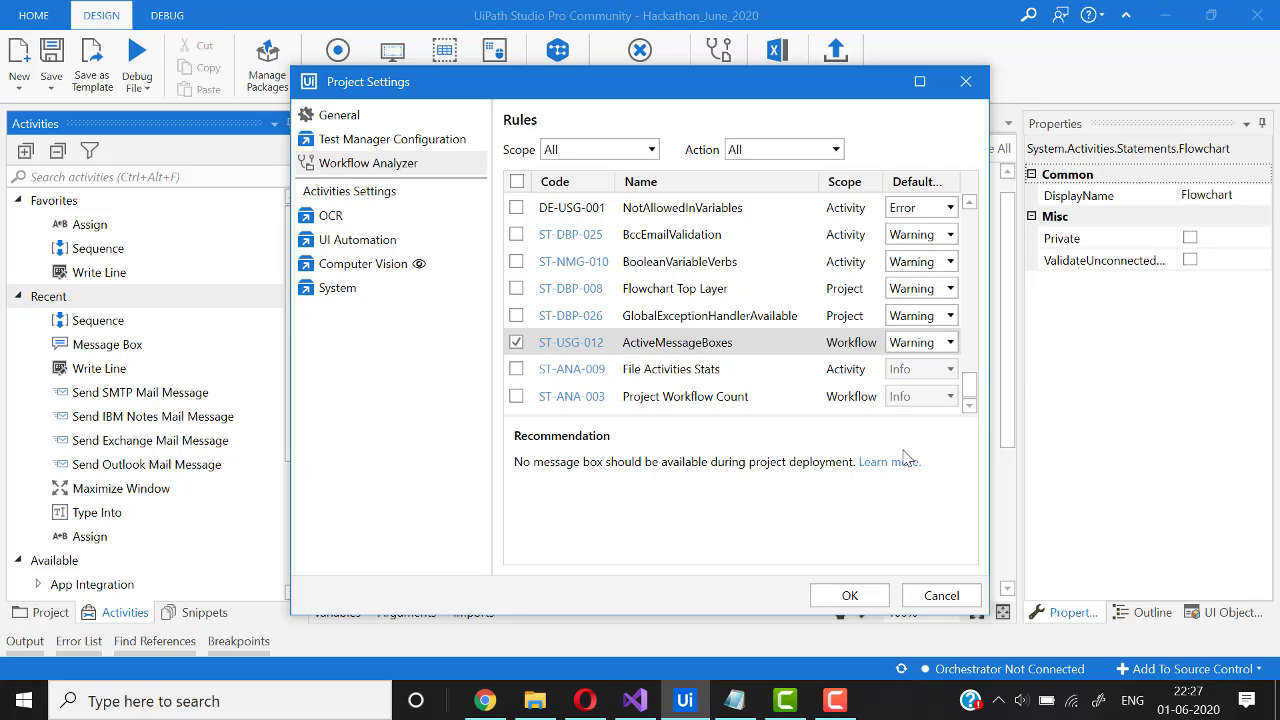
pyautogui.click(850, 596)
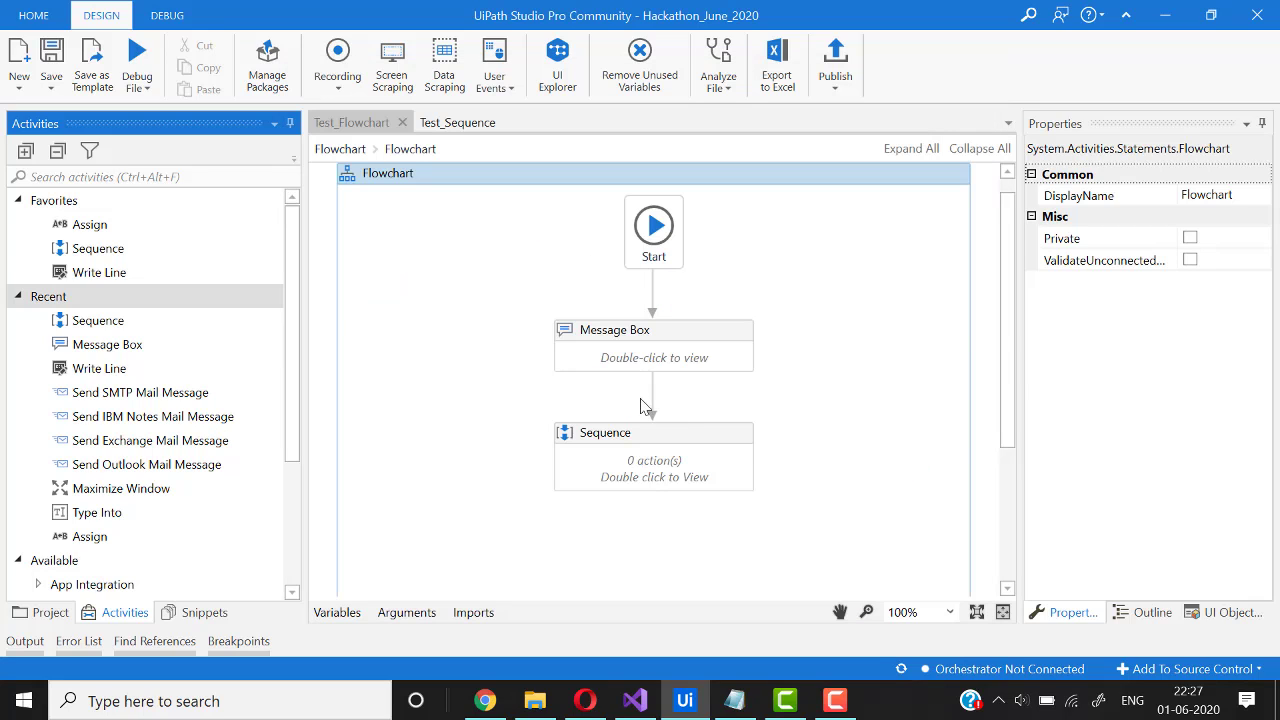
# - Analyze the Test_Flowchart file containing the Message Box and read the recommendation for the ActiveMessageBoxes entry in the error list
pyautogui.click(676, 360)
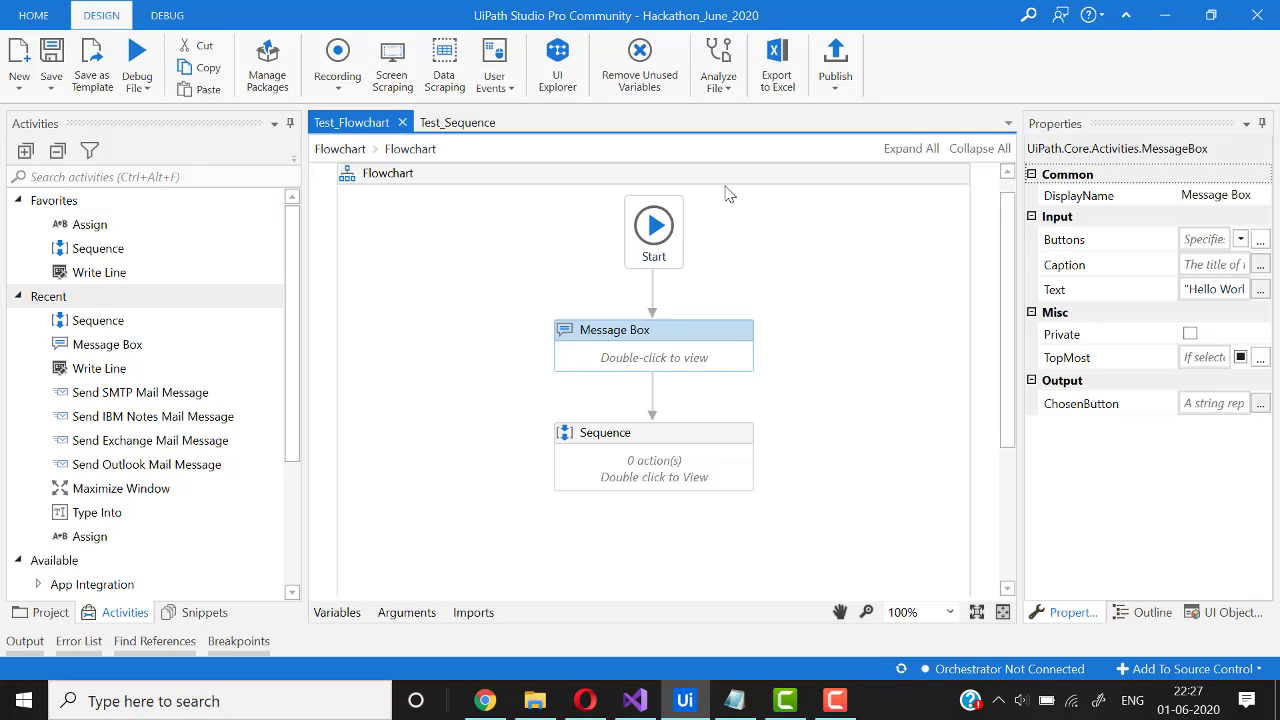
pyautogui.click(727, 80)
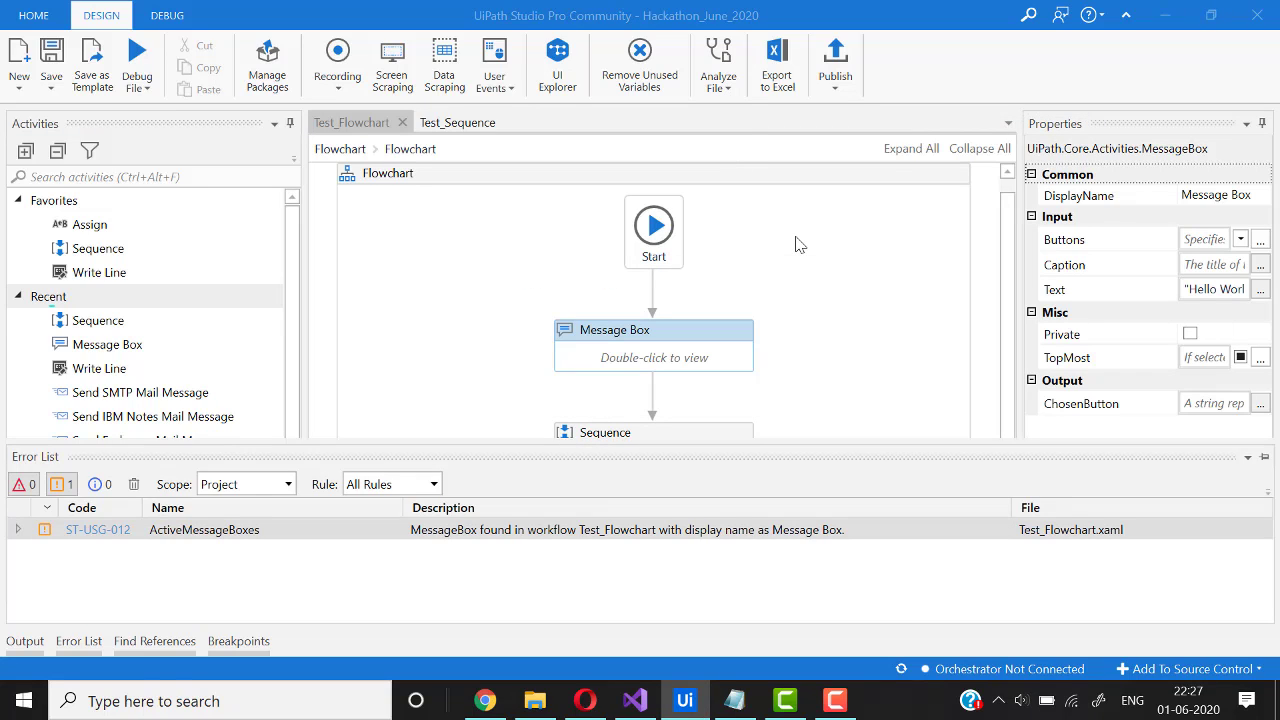
pyautogui.click(88, 641)
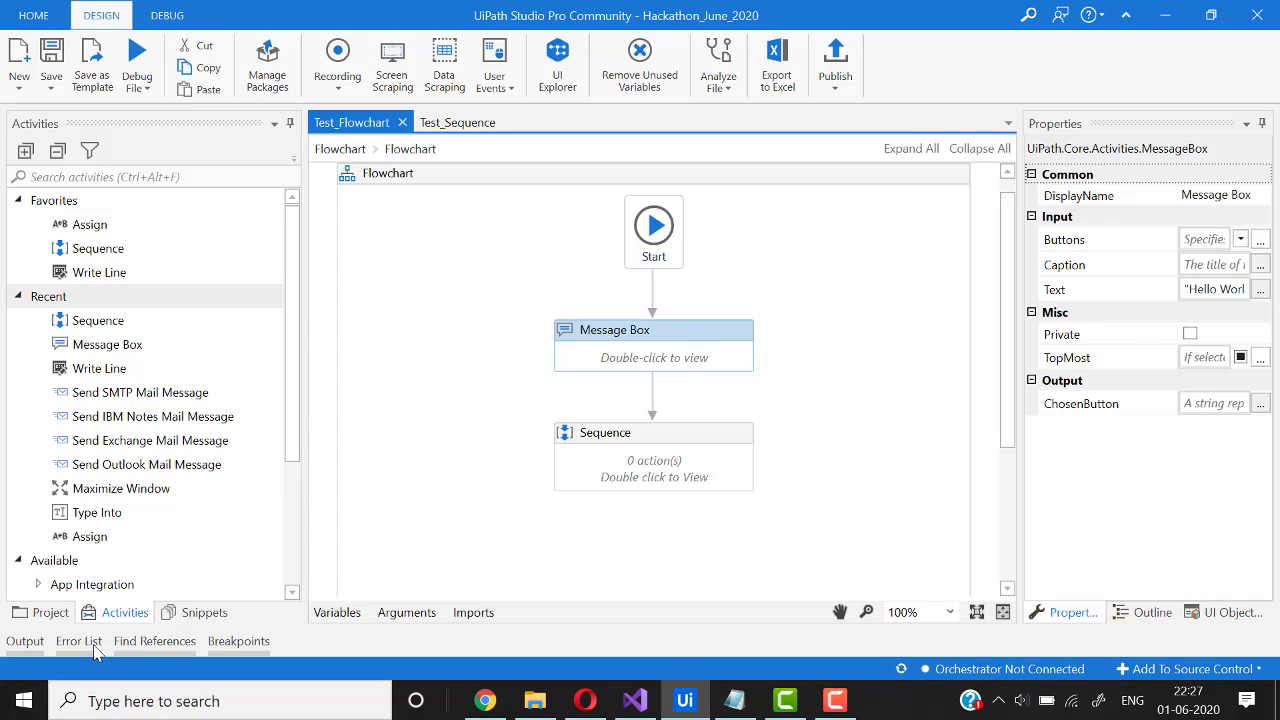
pyautogui.moveTo(80, 641)
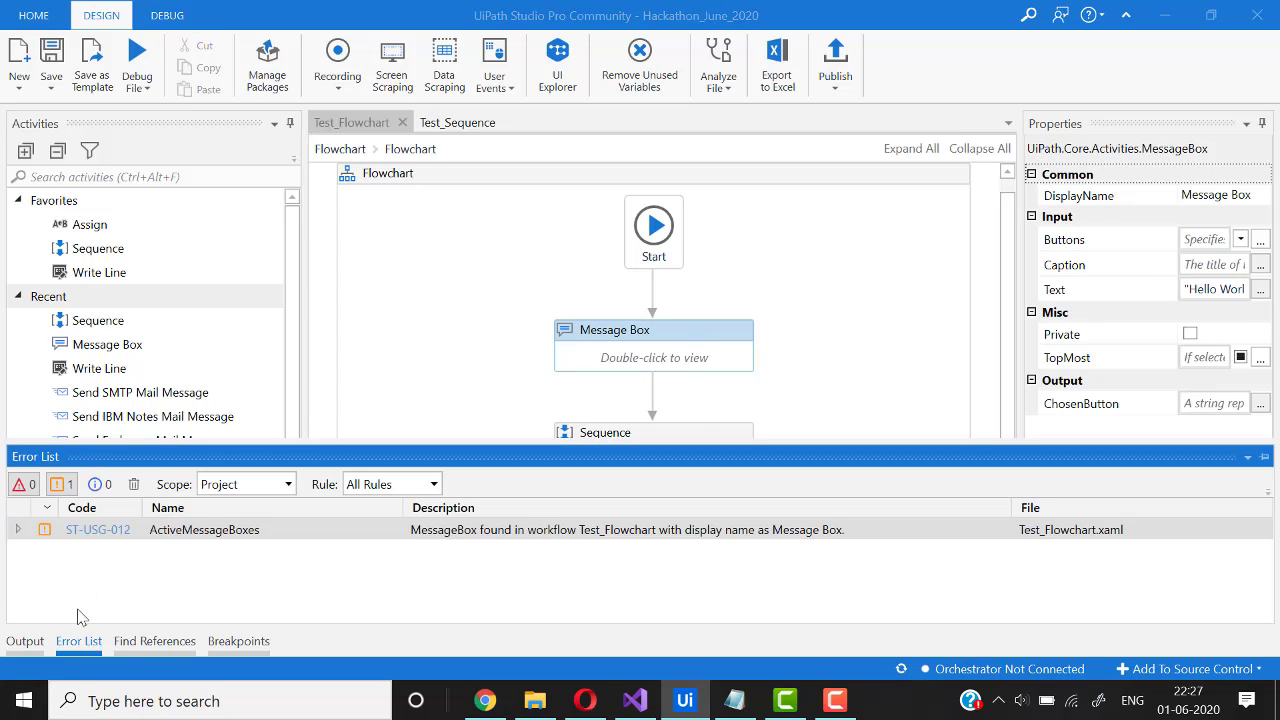
pyautogui.click(18, 529)
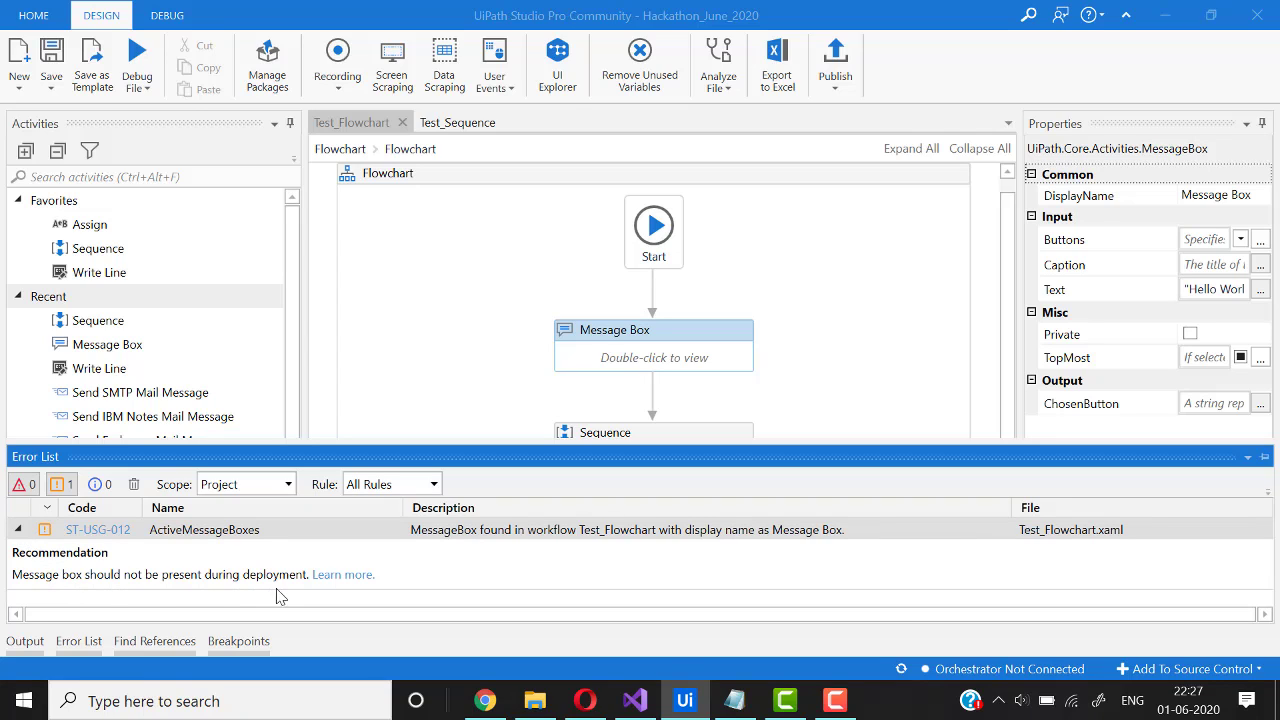
pyautogui.click(18, 529)
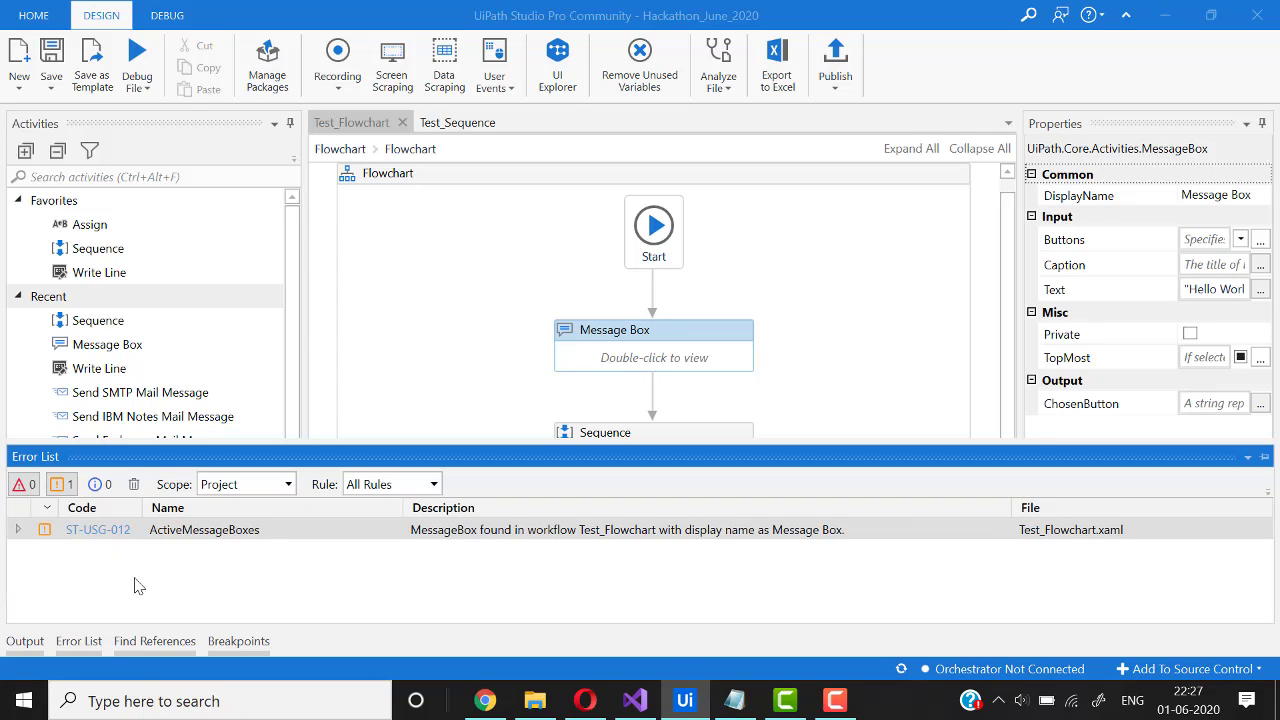
pyautogui.click(80, 641)
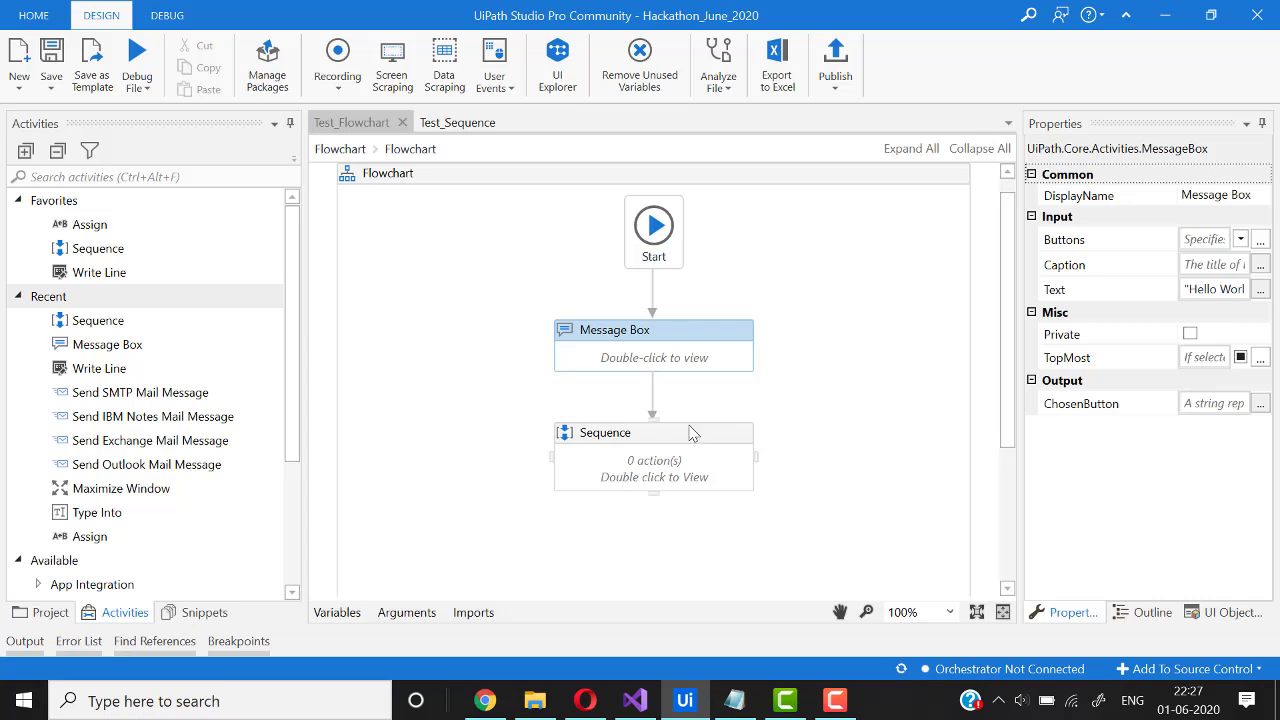
# - Delete the Message Box from the flowchart and set the Sequence as the start node
pyautogui.click(716, 369)
pyautogui.press('Delete')
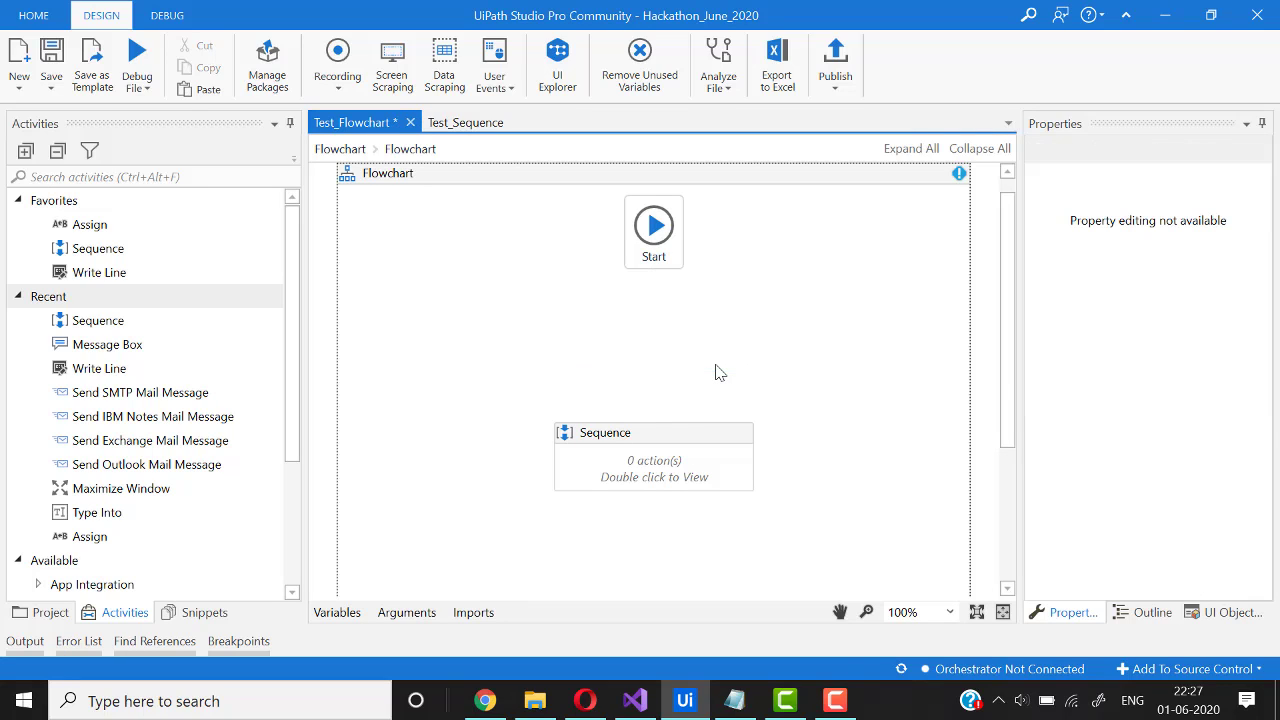
pyautogui.rightClick(733, 446)
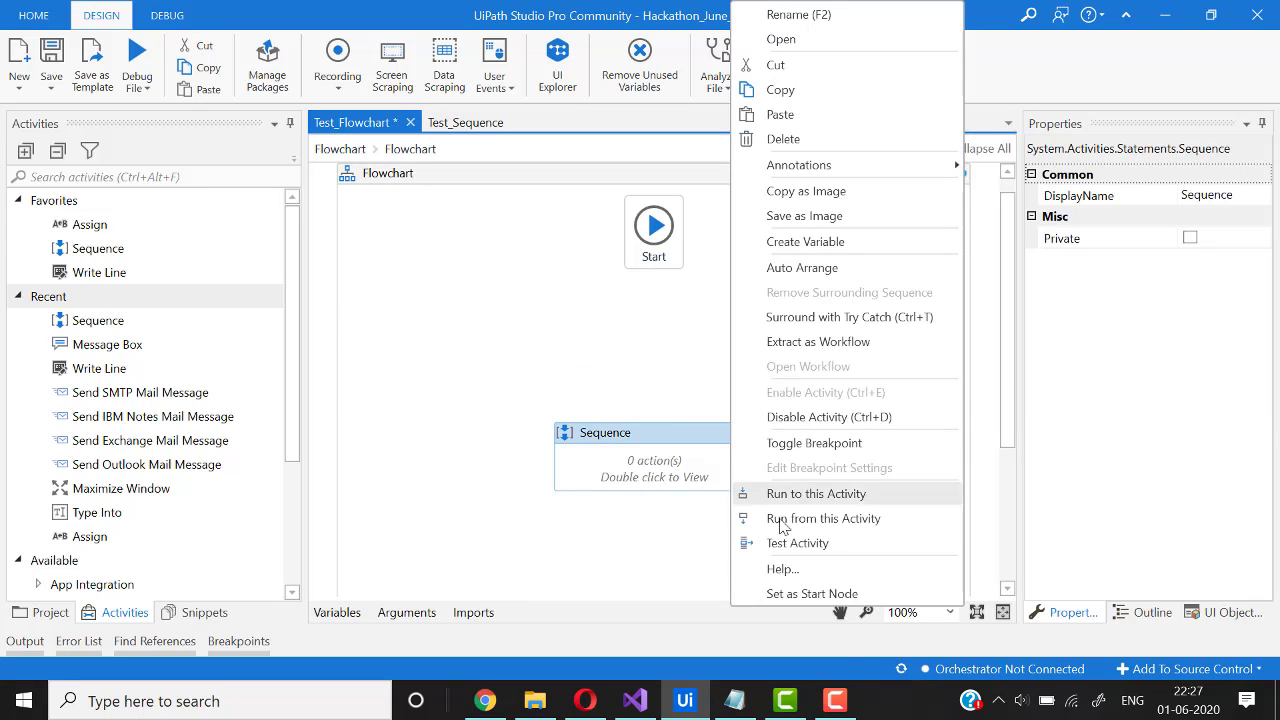
pyautogui.click(775, 593)
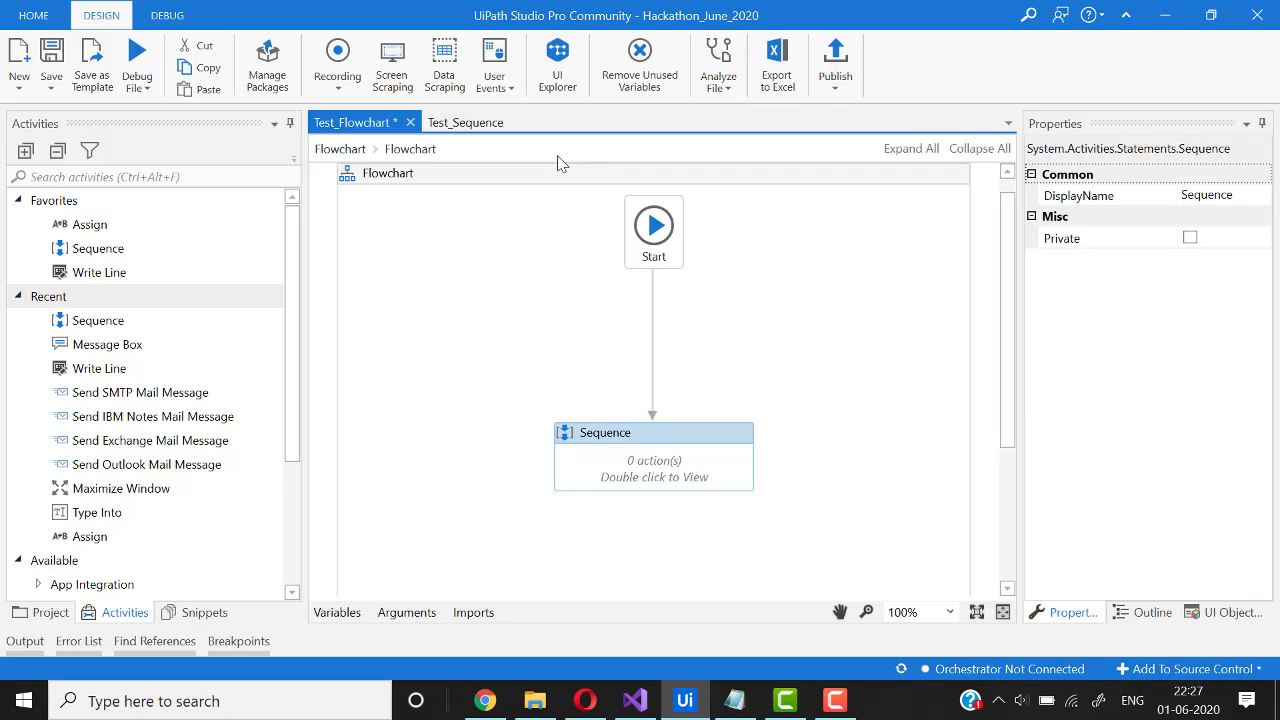
# - Analyze the edited Test_Flowchart file again and check the error list
pyautogui.click(718, 58)
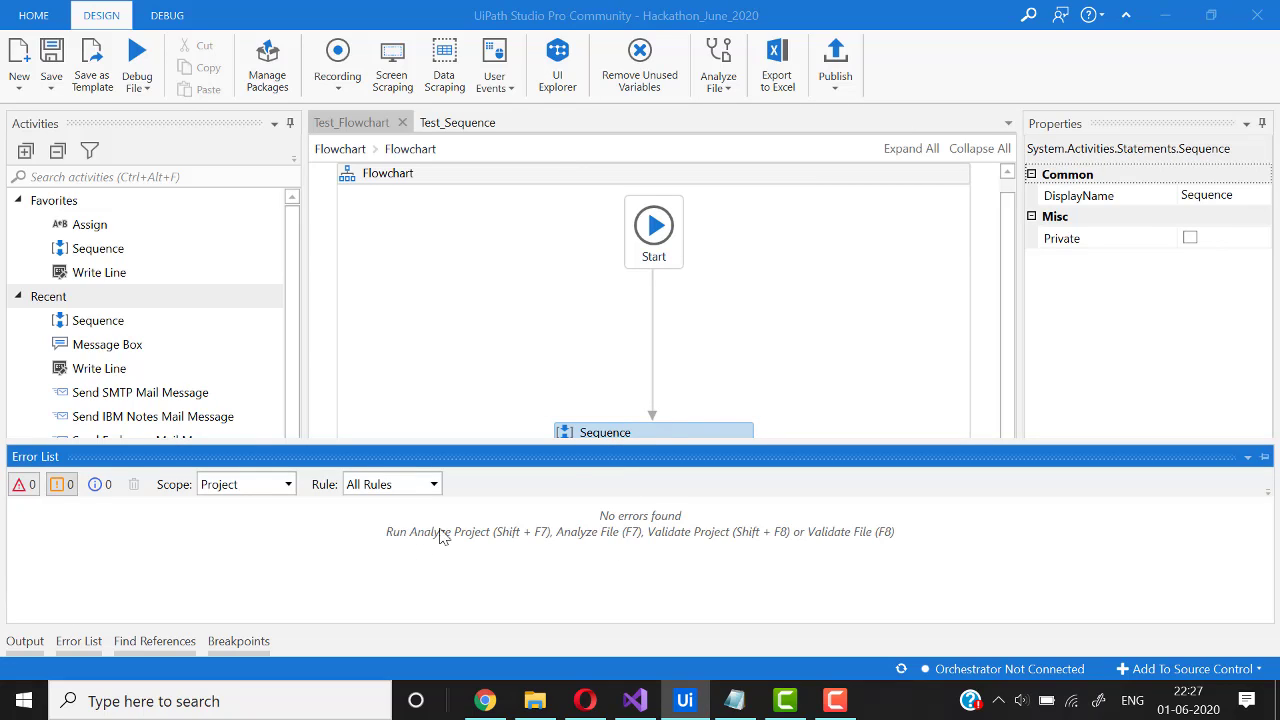
pyautogui.click(775, 384)
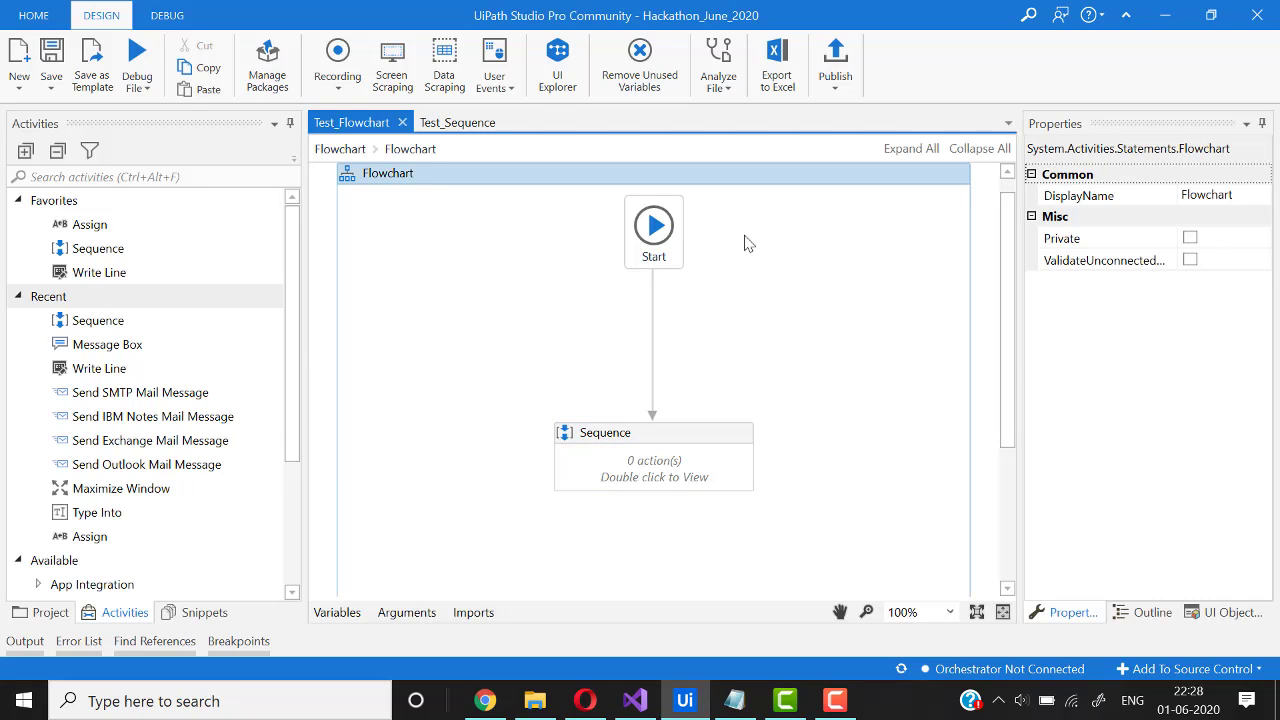
# - Switch to the Notepad notes, highlight the rule about keeping Bcc empty, and return to UiPath Studio
pyautogui.click(734, 700)
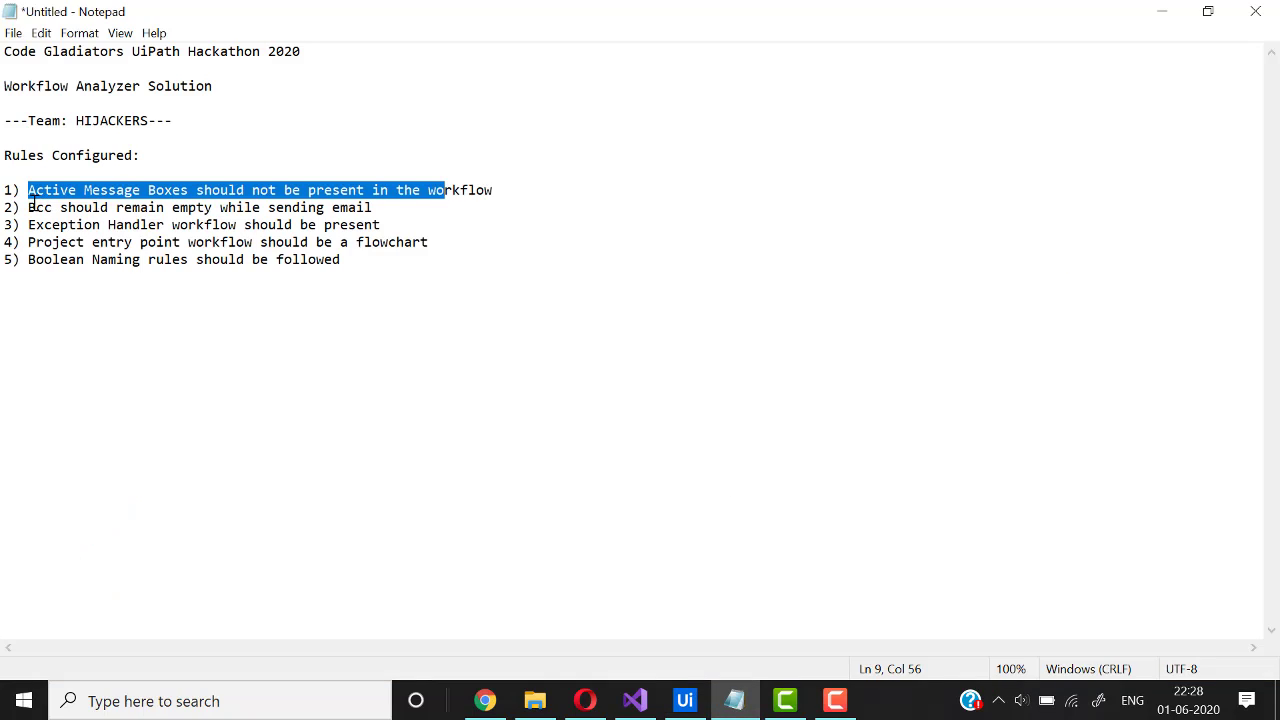
pyautogui.moveTo(28, 207); pyautogui.dragTo(364, 225)
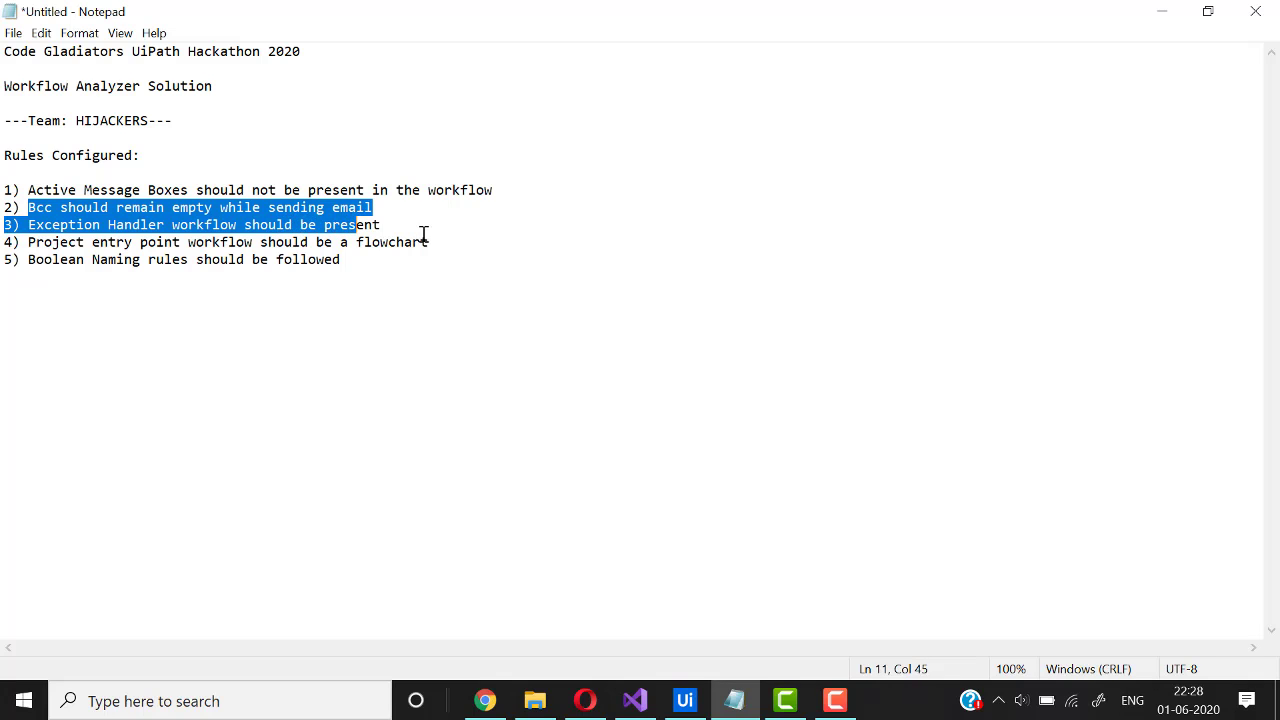
pyautogui.click(443, 240)
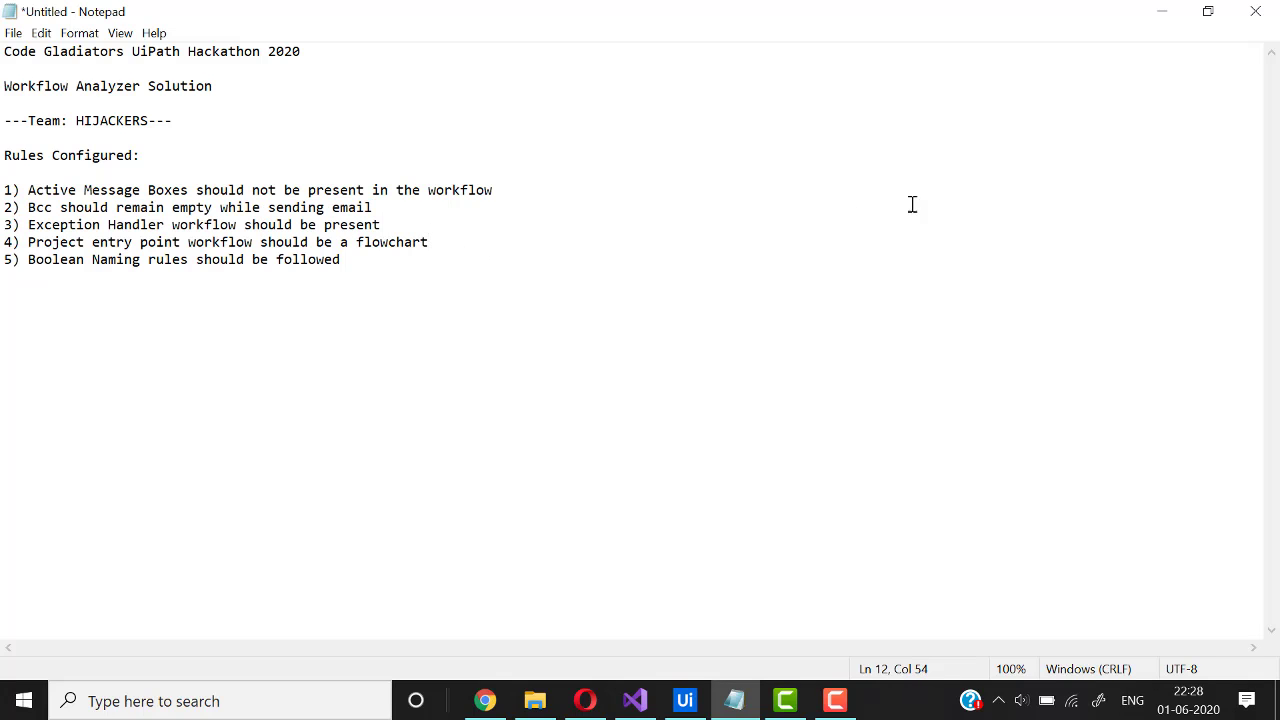
pyautogui.click(1152, 14)
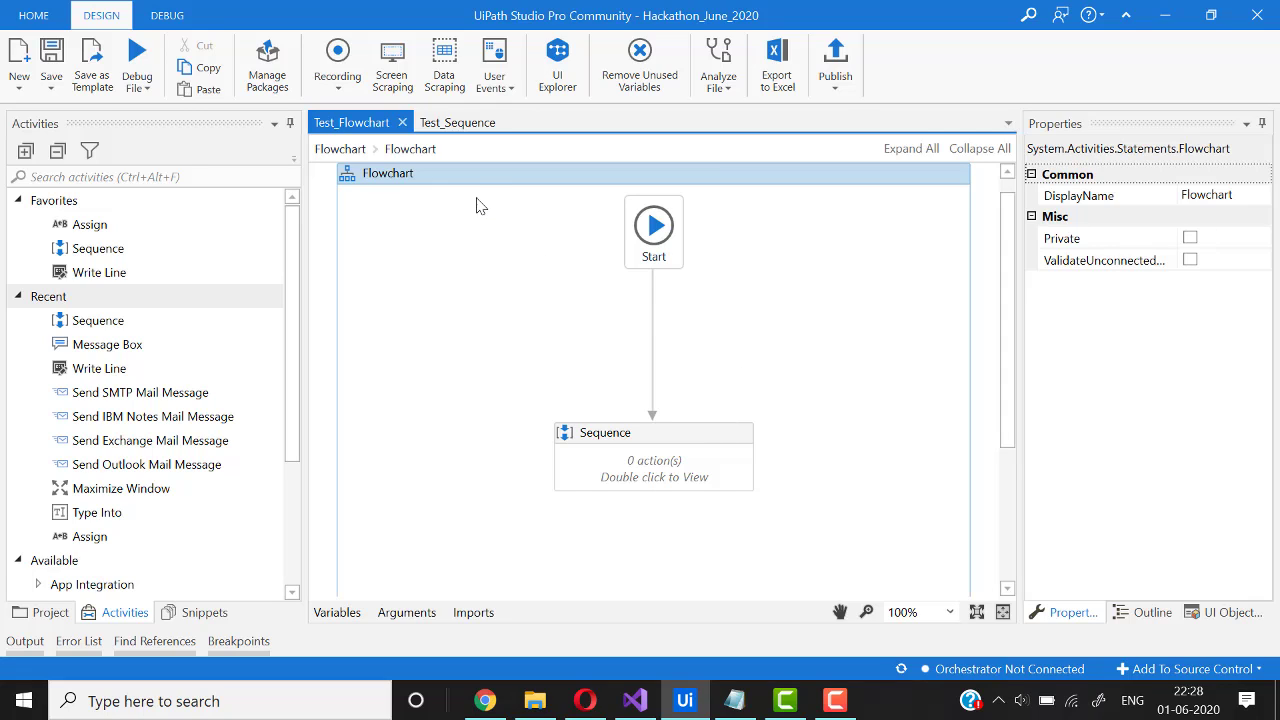
# - Open the Test_Sequence workflow and examine its mail activities and the Bcc property of Send Exchange Mail Message
pyautogui.click(474, 128)
pyautogui.click(706, 380)
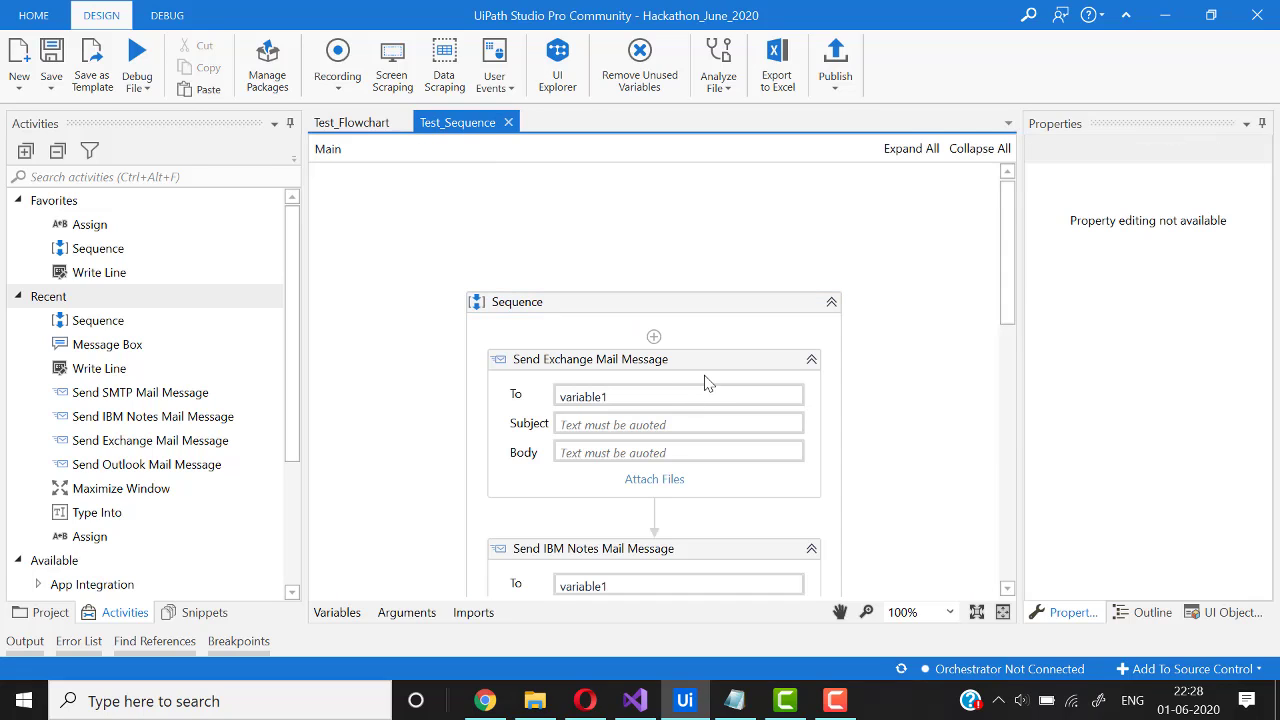
pyautogui.scroll(-9, 706, 380)
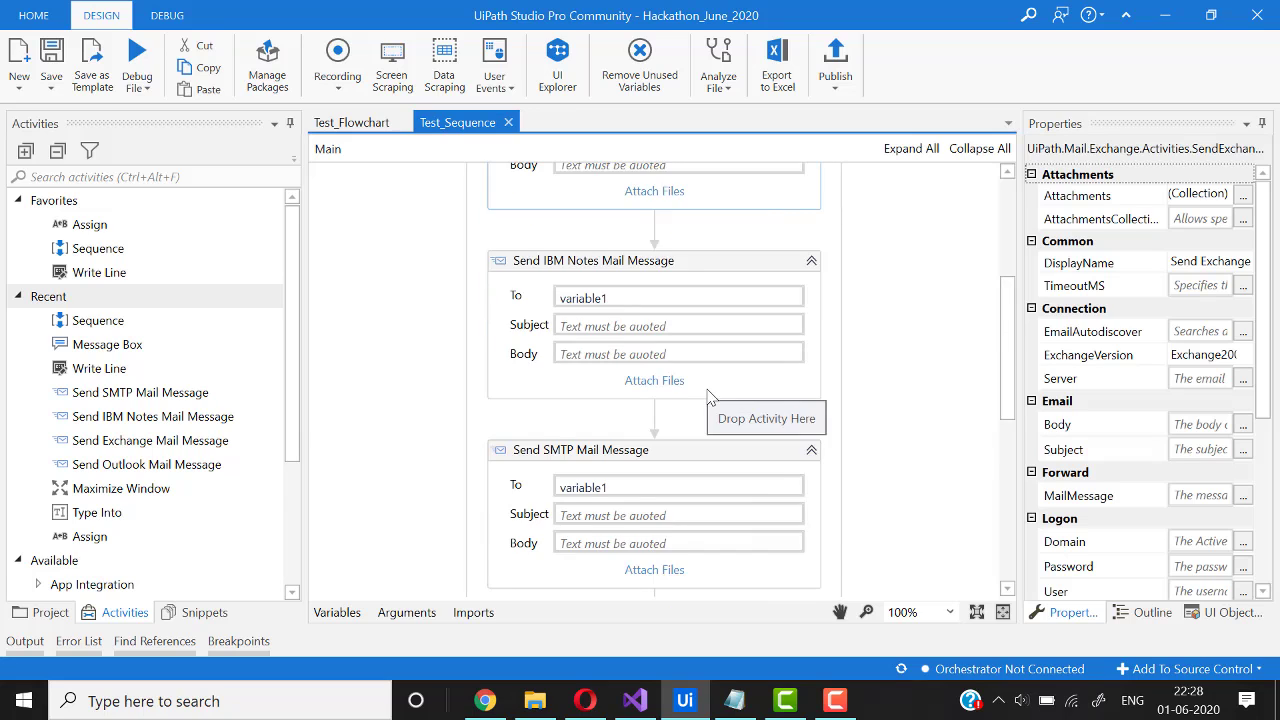
pyautogui.scroll(-3, 706, 397)
pyautogui.scroll(4, 720, 390)
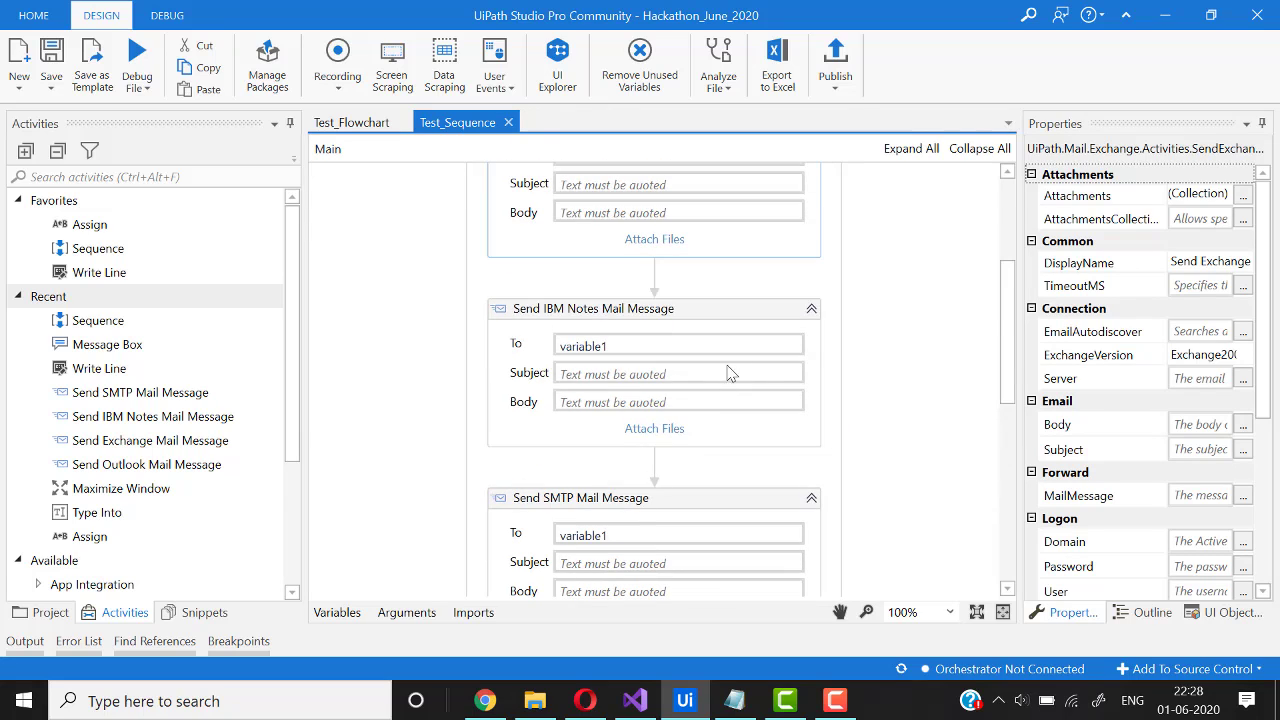
pyautogui.scroll(-5, 1085, 481)
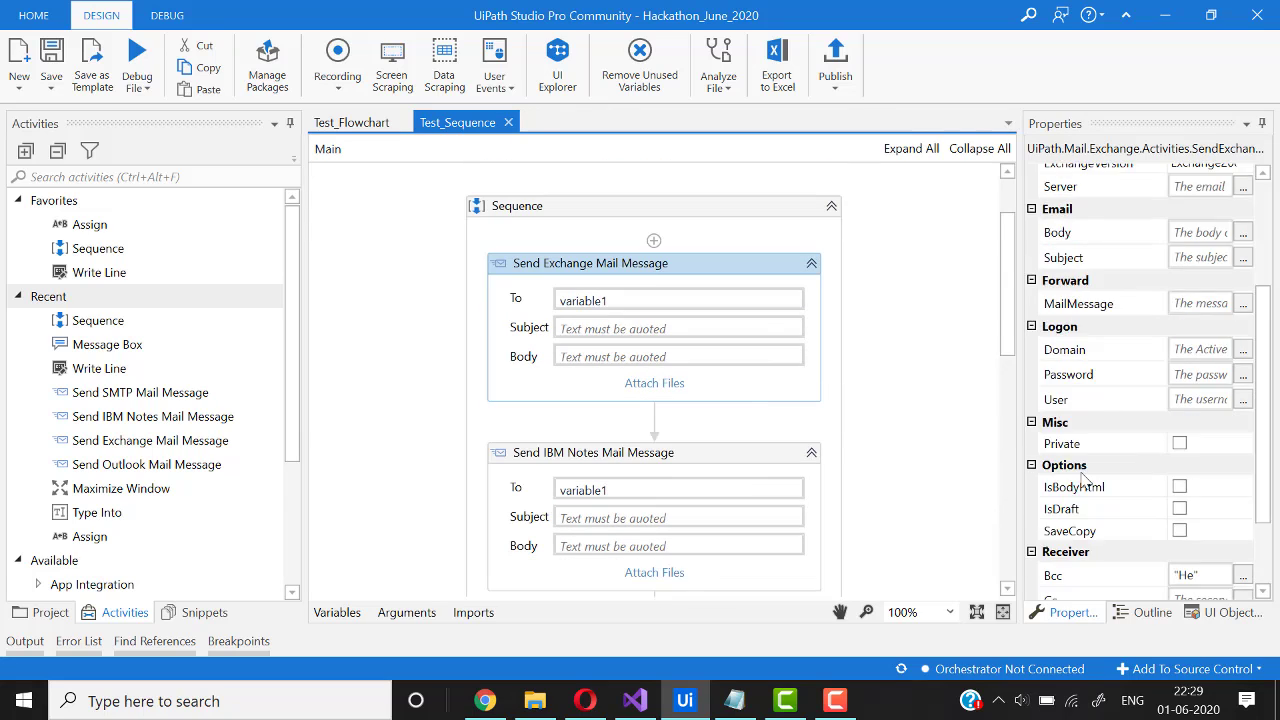
# - Inspect the Bcc expression of the Send IBM Notes Mail Message activity and leave it as it is
pyautogui.click(740, 471)
pyautogui.scroll(-1, 740, 472)
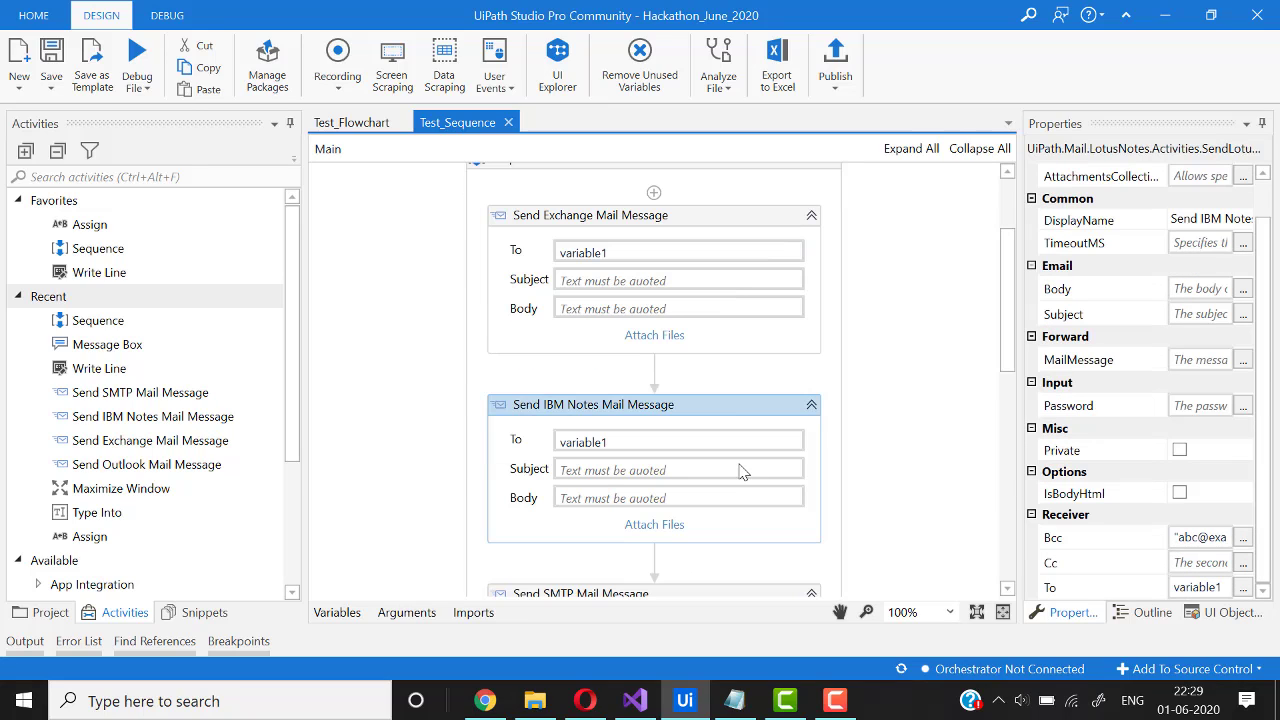
pyautogui.click(1243, 537)
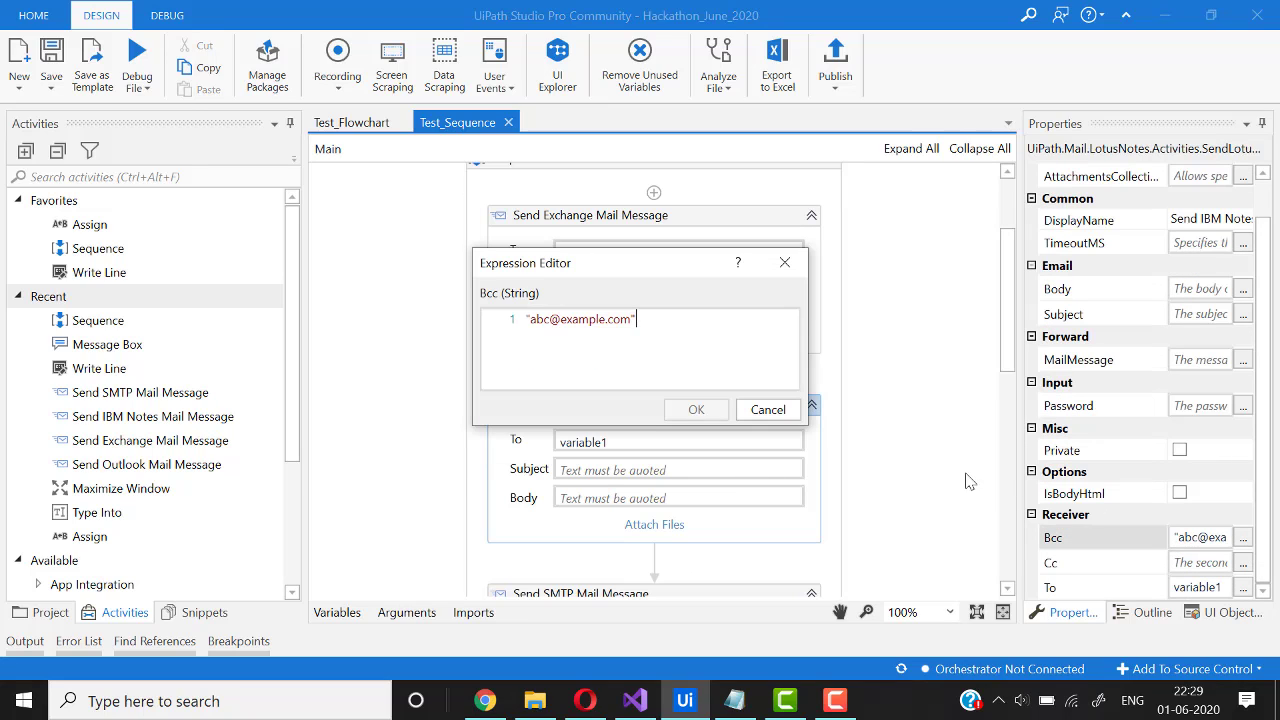
pyautogui.click(766, 412)
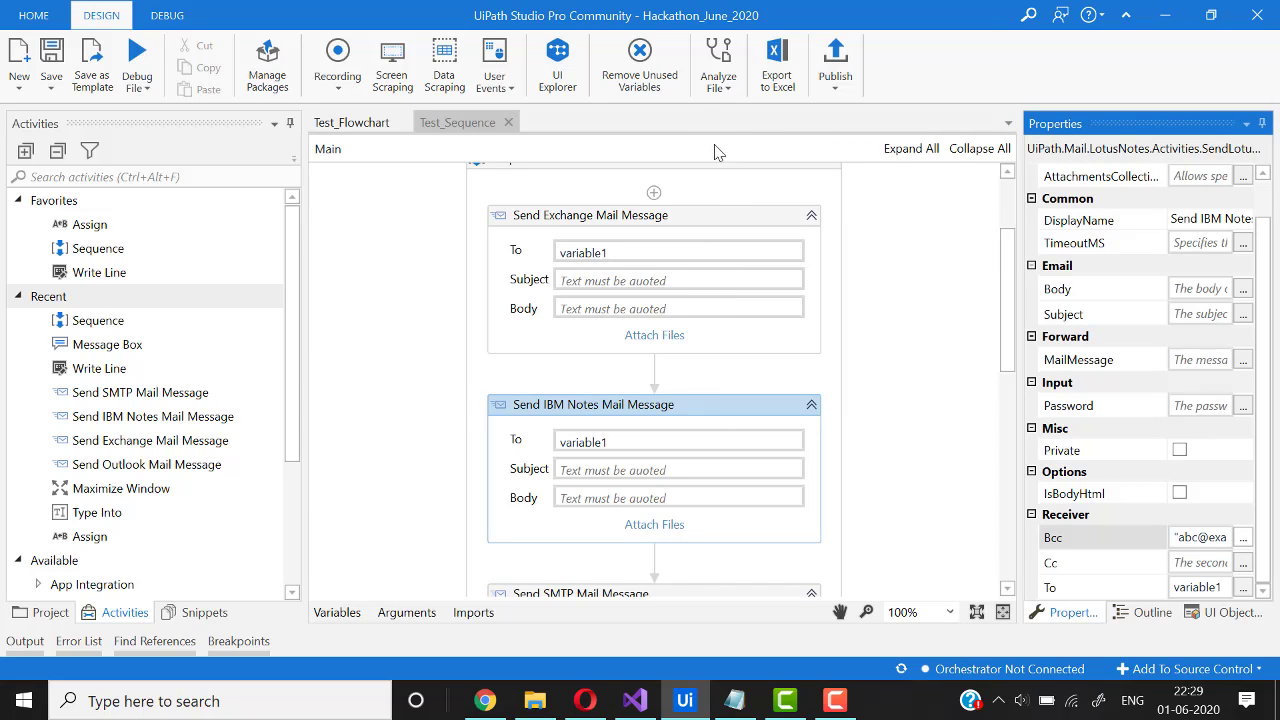
# - Enable the BccEmailValidation rule (ST-DBP-025) in the Workflow Analyzer settings
pyautogui.click(722, 84)
pyautogui.click(737, 189)
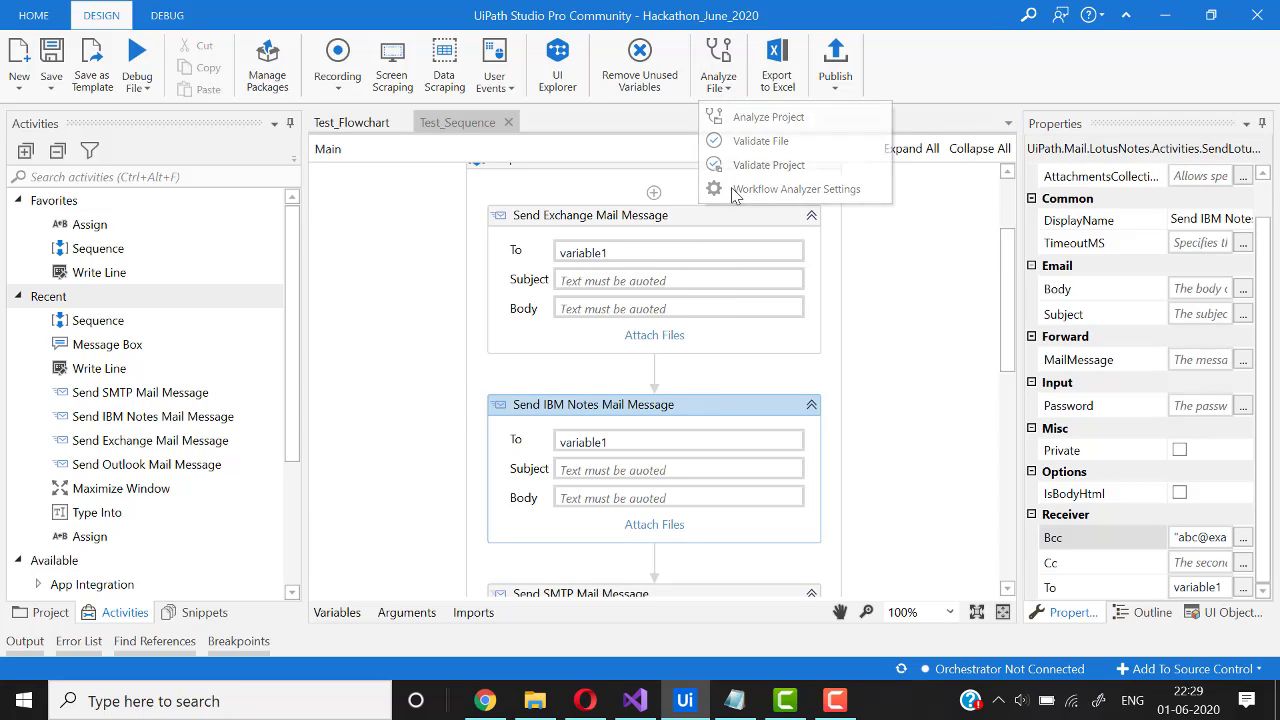
pyautogui.scroll(-12, 612, 320)
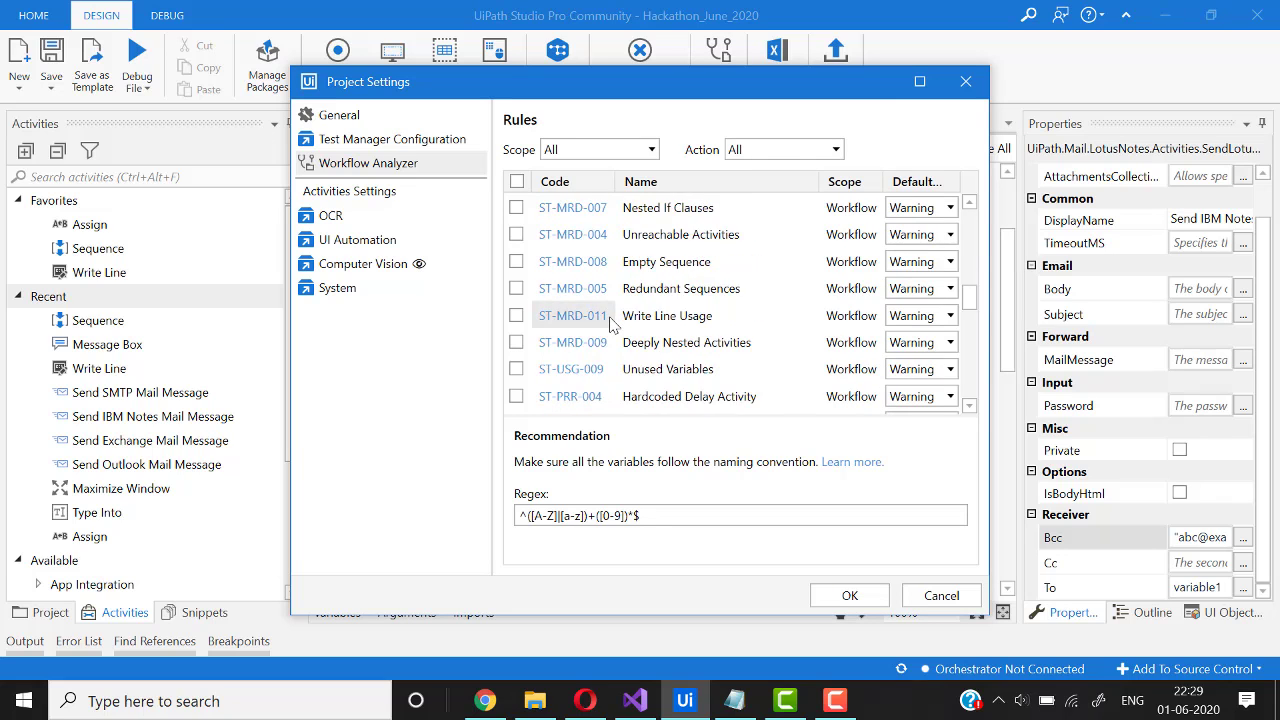
pyautogui.scroll(2, 580, 305)
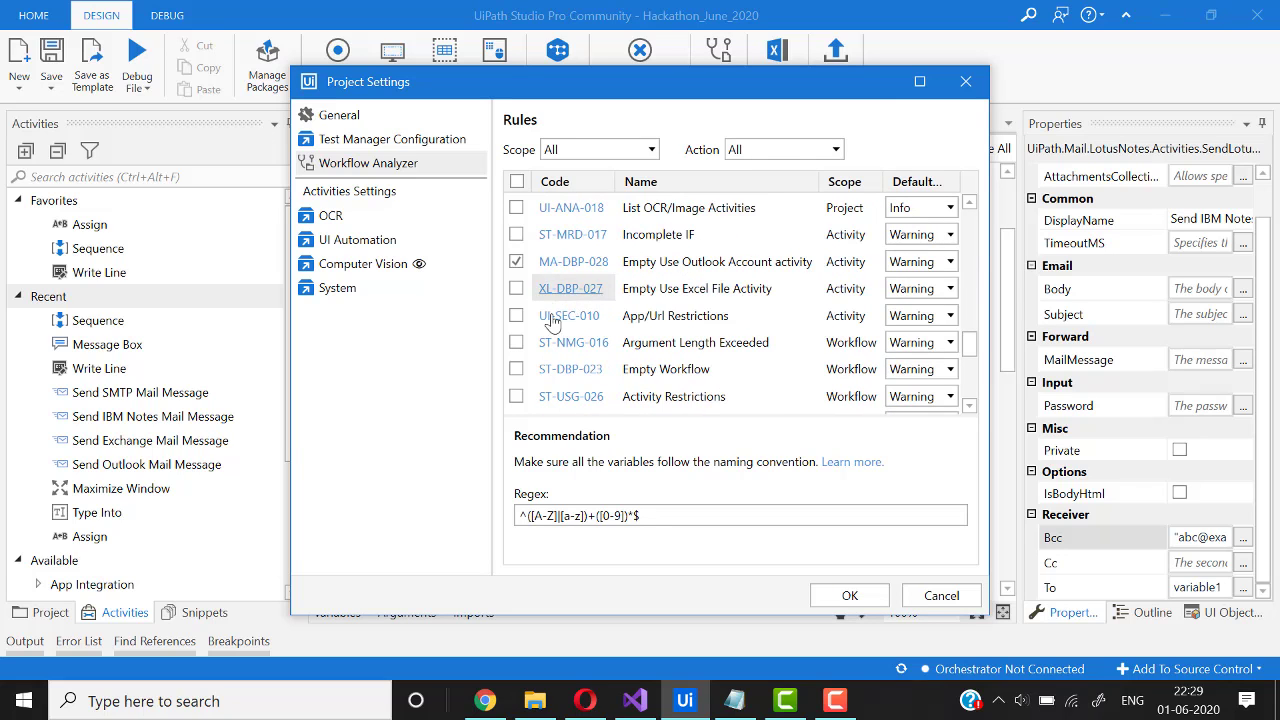
pyautogui.scroll(-5, 565, 330)
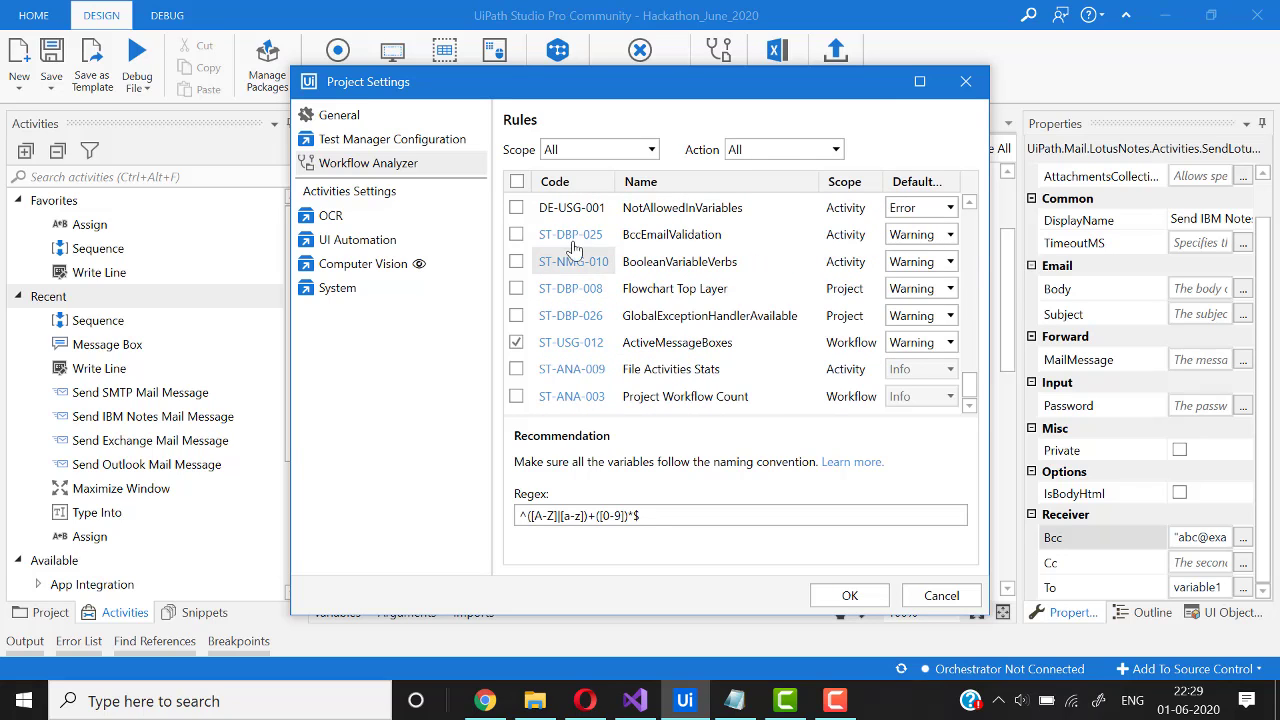
pyautogui.click(516, 235)
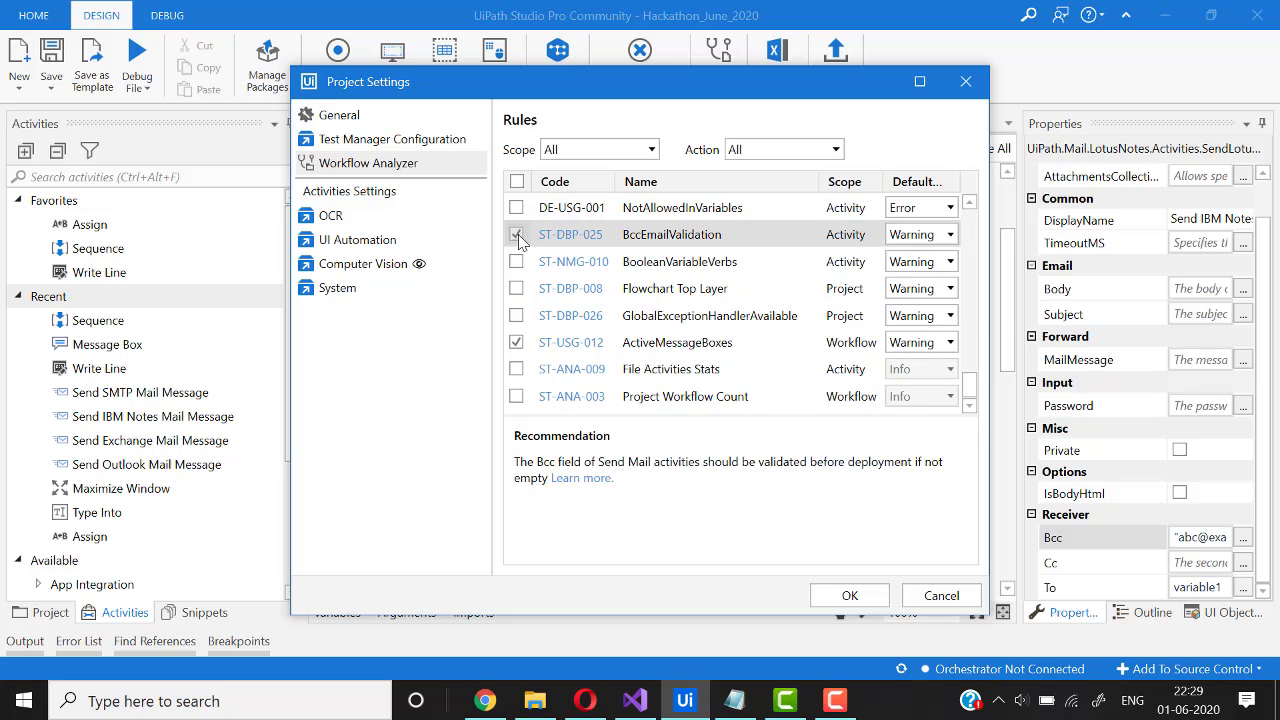
pyautogui.click(880, 594)
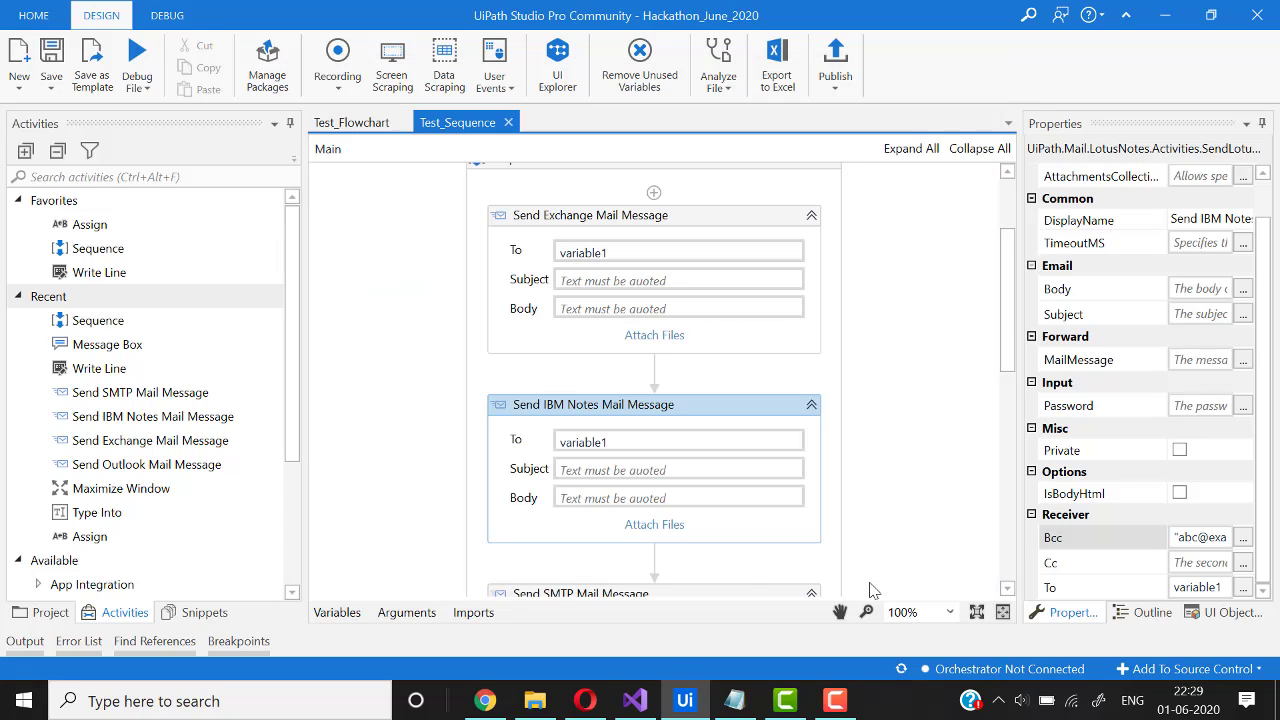
# - Analyze the Test_Sequence file and read the recommendation of the BccEmailValidation entry for Send Exchange Mail Message
pyautogui.click(718, 55)
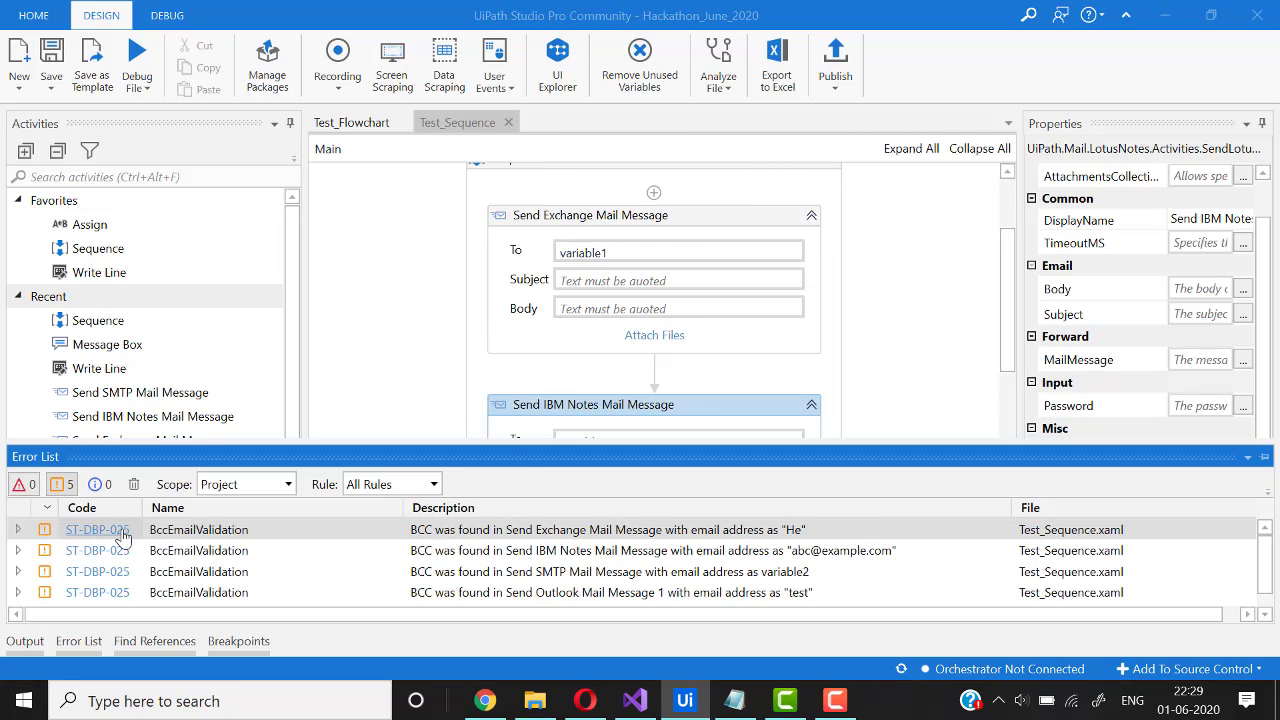
pyautogui.scroll(-1, 425, 564)
pyautogui.scroll(1, 432, 566)
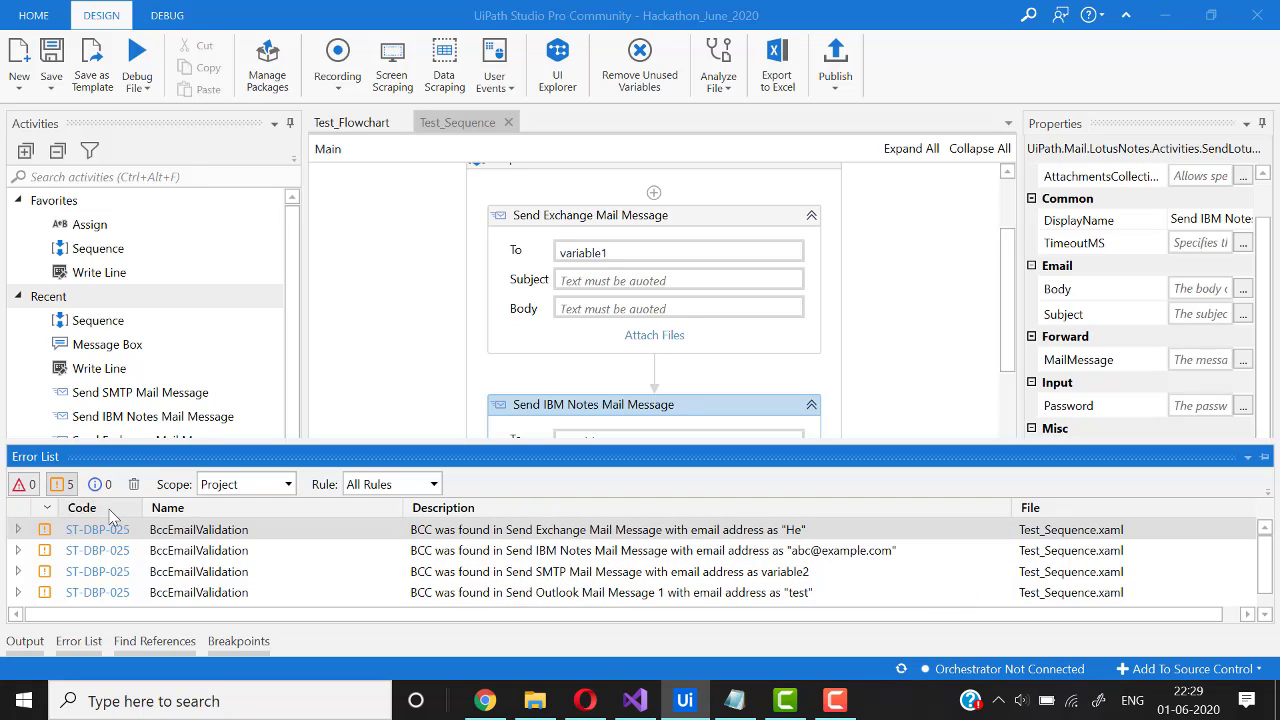
pyautogui.click(18, 529)
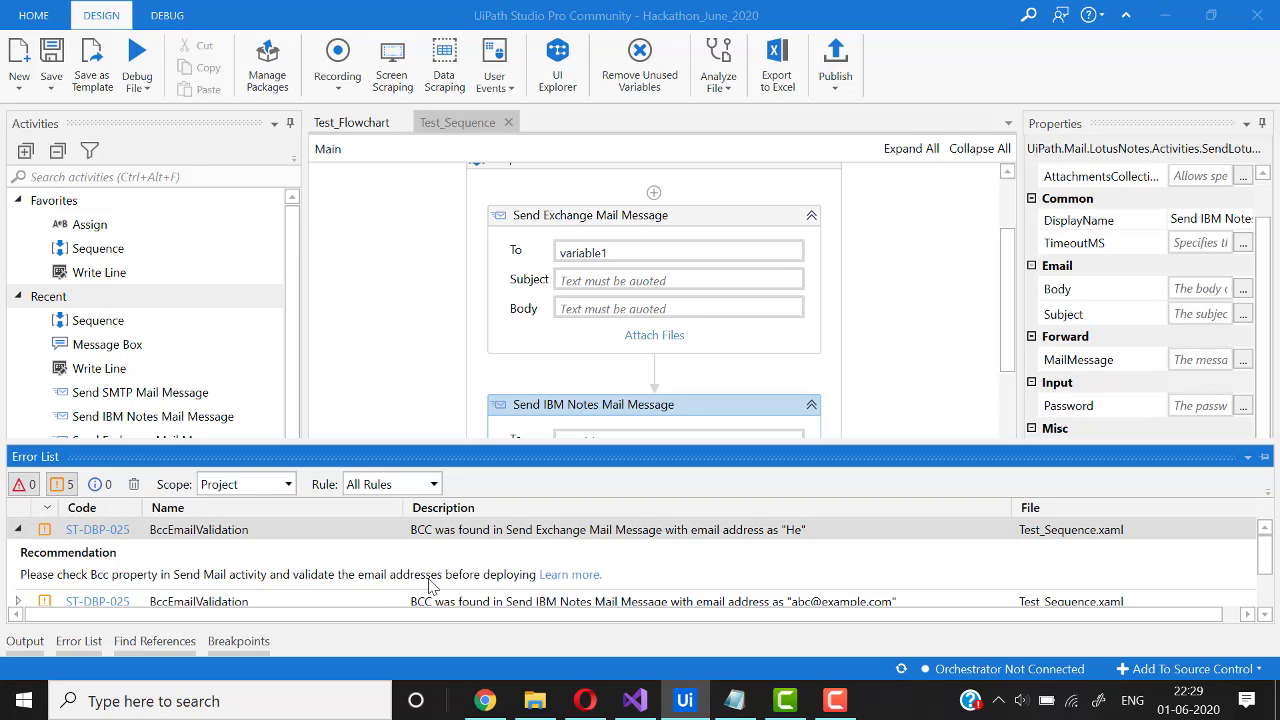
pyautogui.click(18, 530)
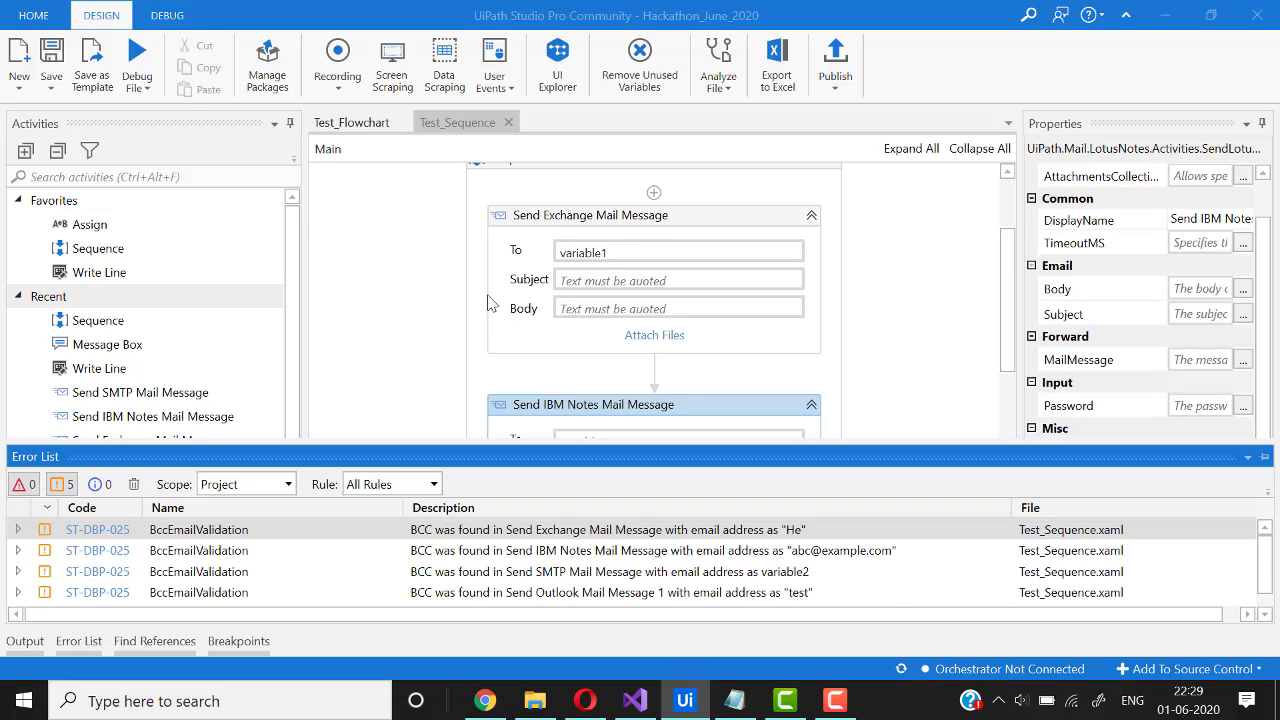
# - Review the remaining mail activities in Test_Sequence, down to the last Send Outlook Mail Message
pyautogui.scroll(-1, 490, 320)
pyautogui.scroll(-4, 476, 365)
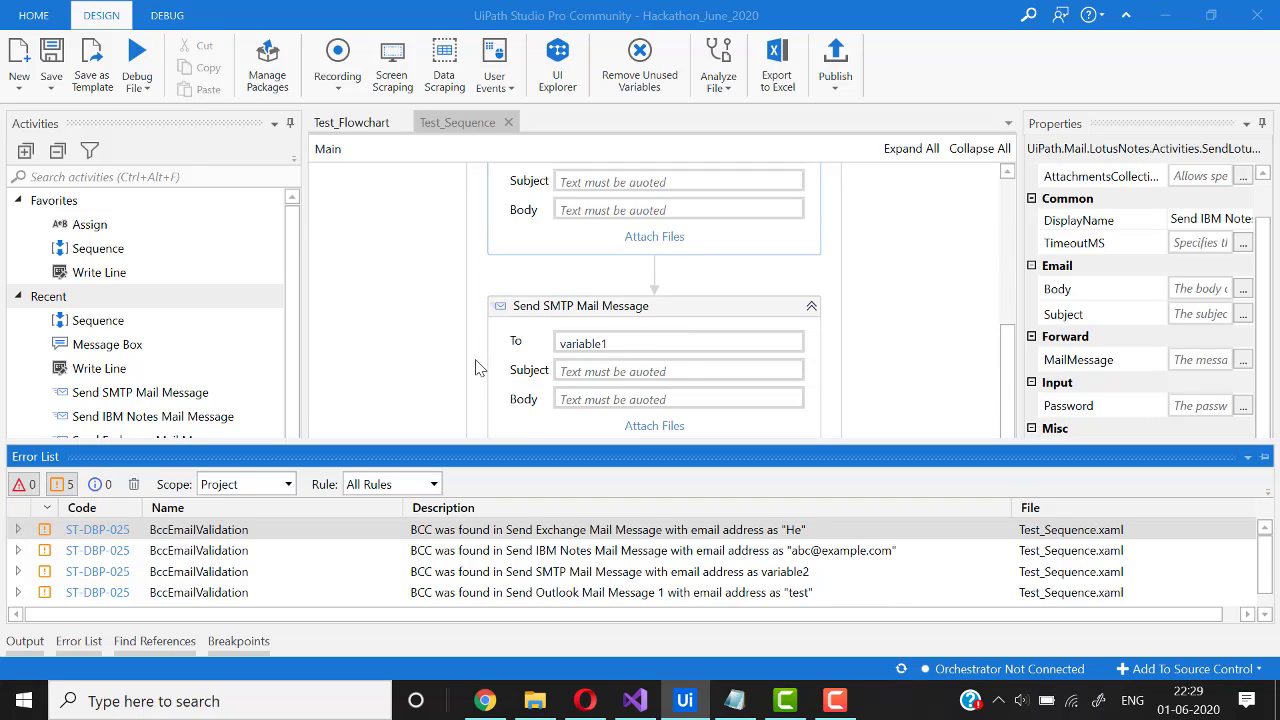
pyautogui.scroll(-3, 476, 368)
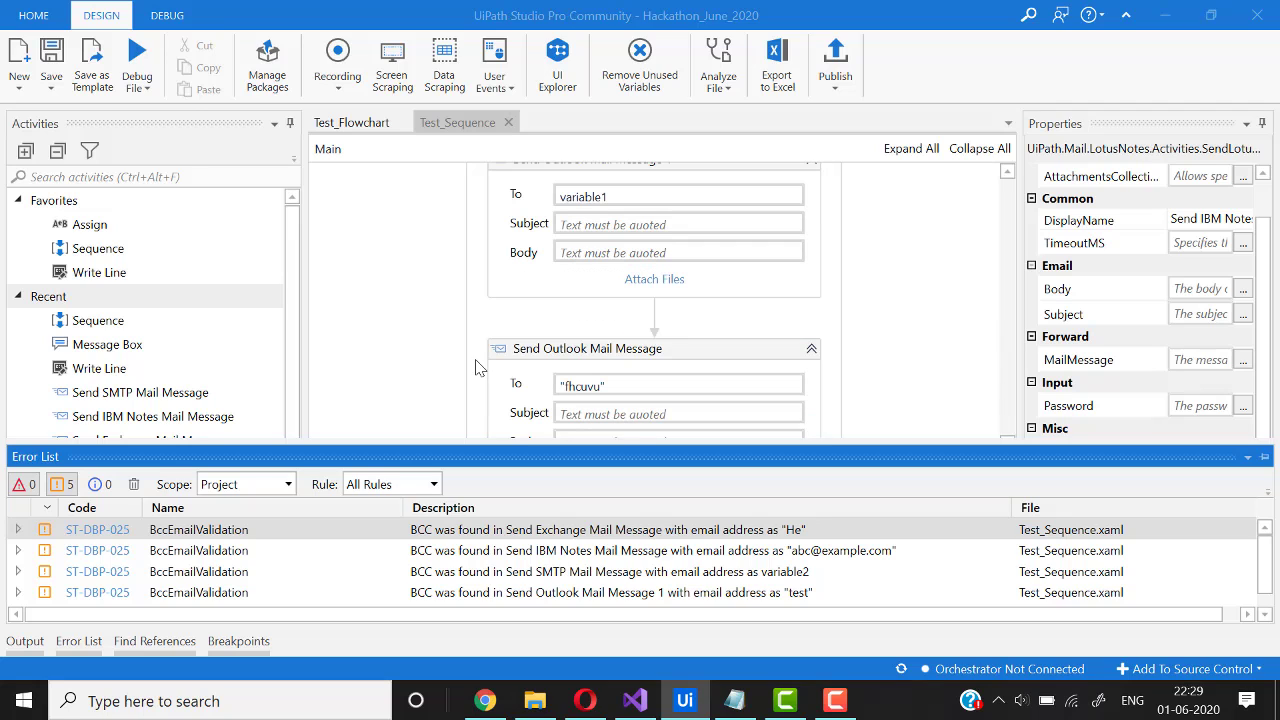
pyautogui.click(482, 316)
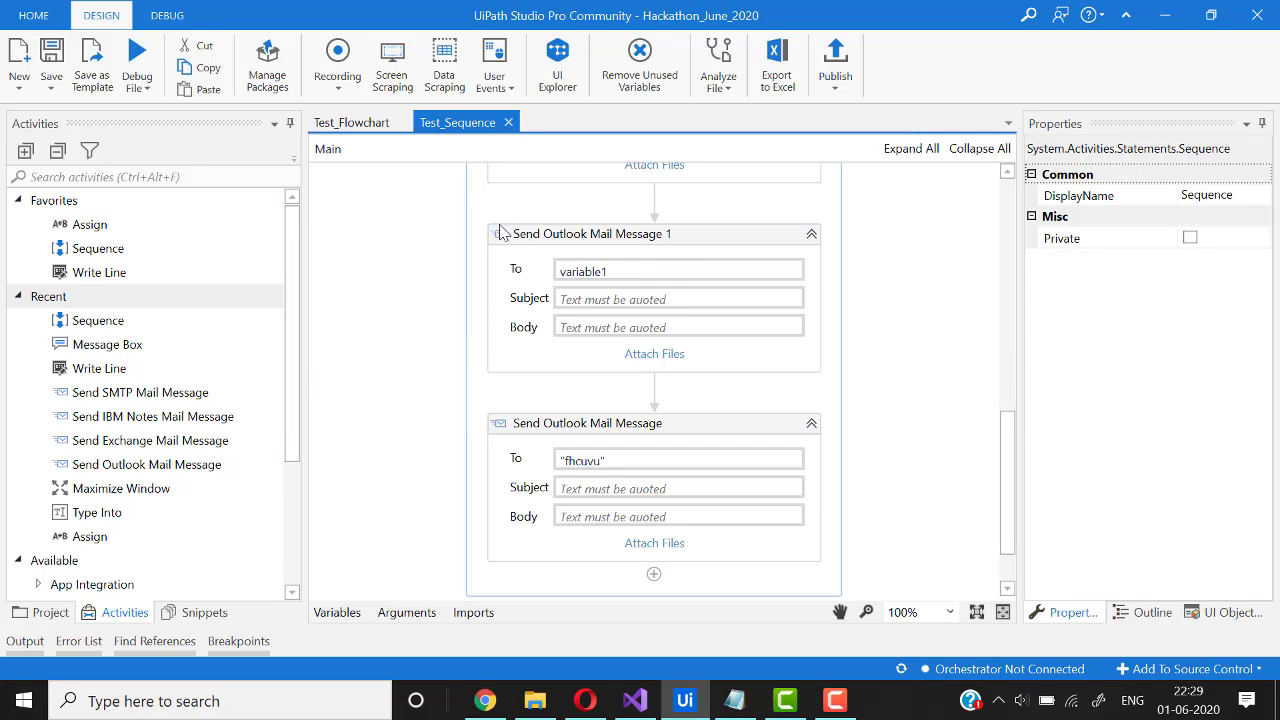
pyautogui.moveTo(492, 220); pyautogui.dragTo(483, 276)
pyautogui.scroll(1, 479, 312)
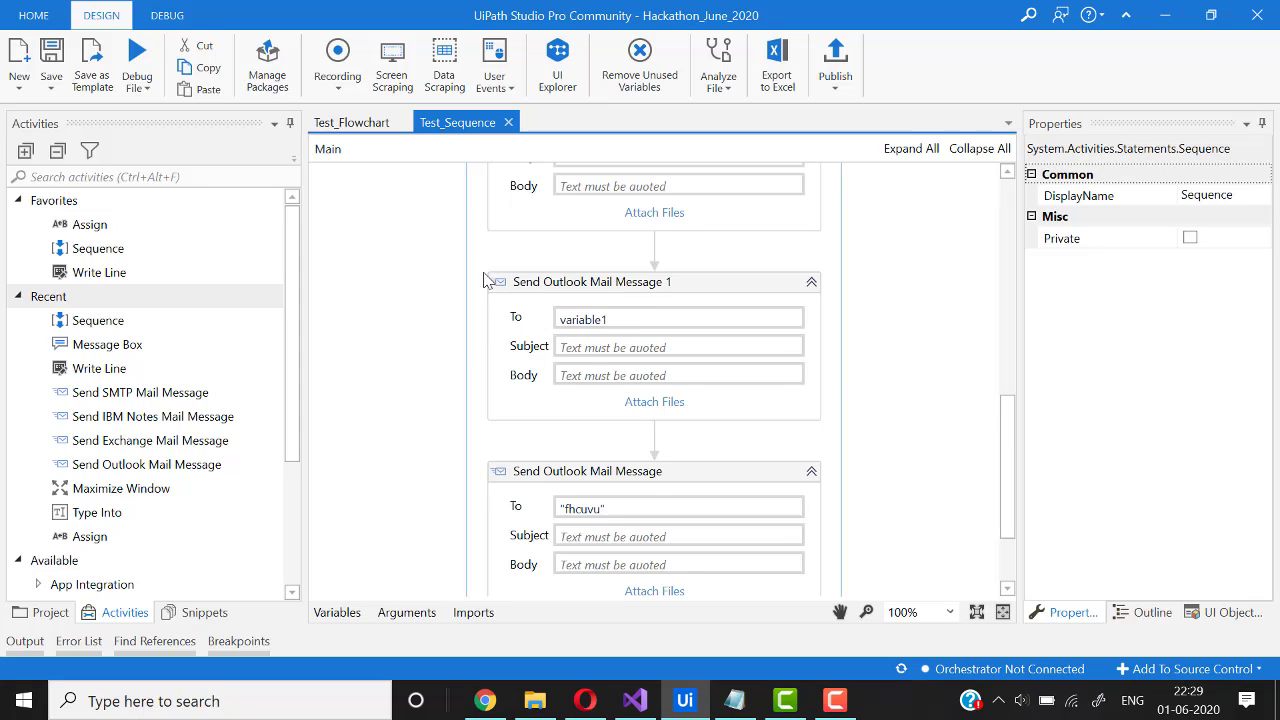
# - Switch to the Notepad notes, highlight the rule about the Exception Handler workflow, and return to UiPath Studio
pyautogui.click(734, 700)
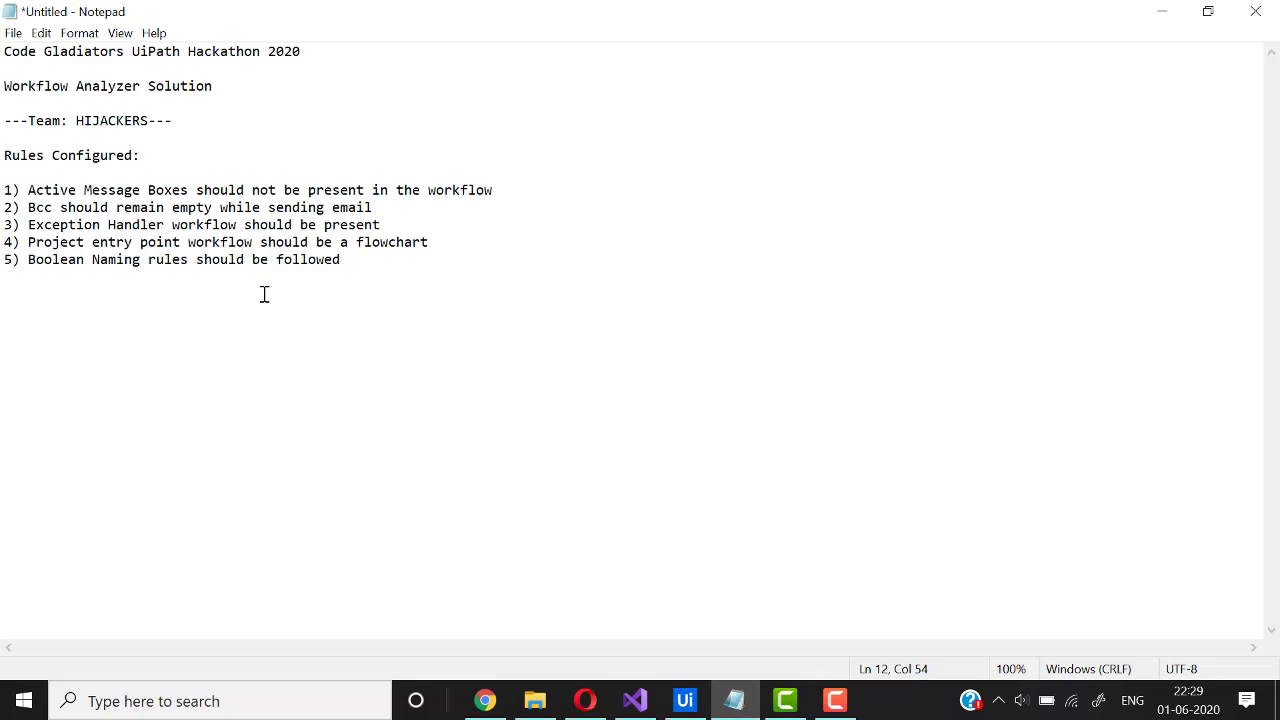
pyautogui.moveTo(25, 224); pyautogui.dragTo(376, 225)
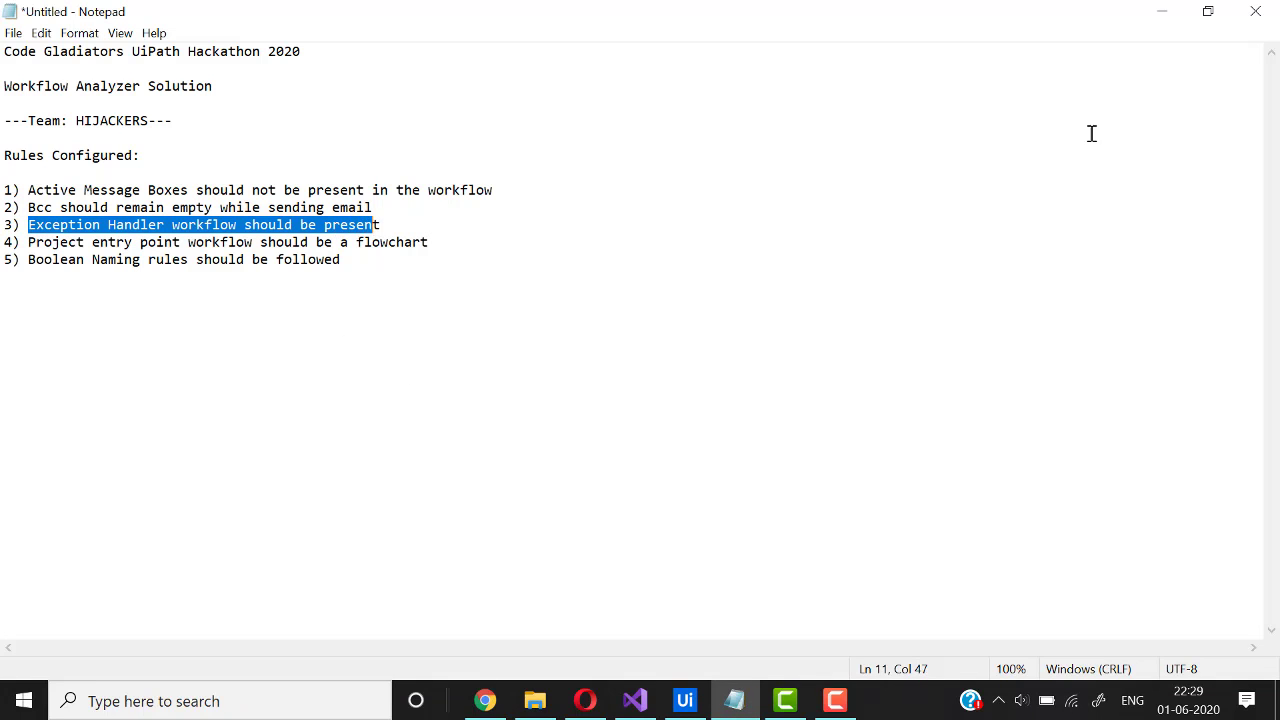
pyautogui.click(1163, 14)
pyautogui.scroll(3, 457, 263)
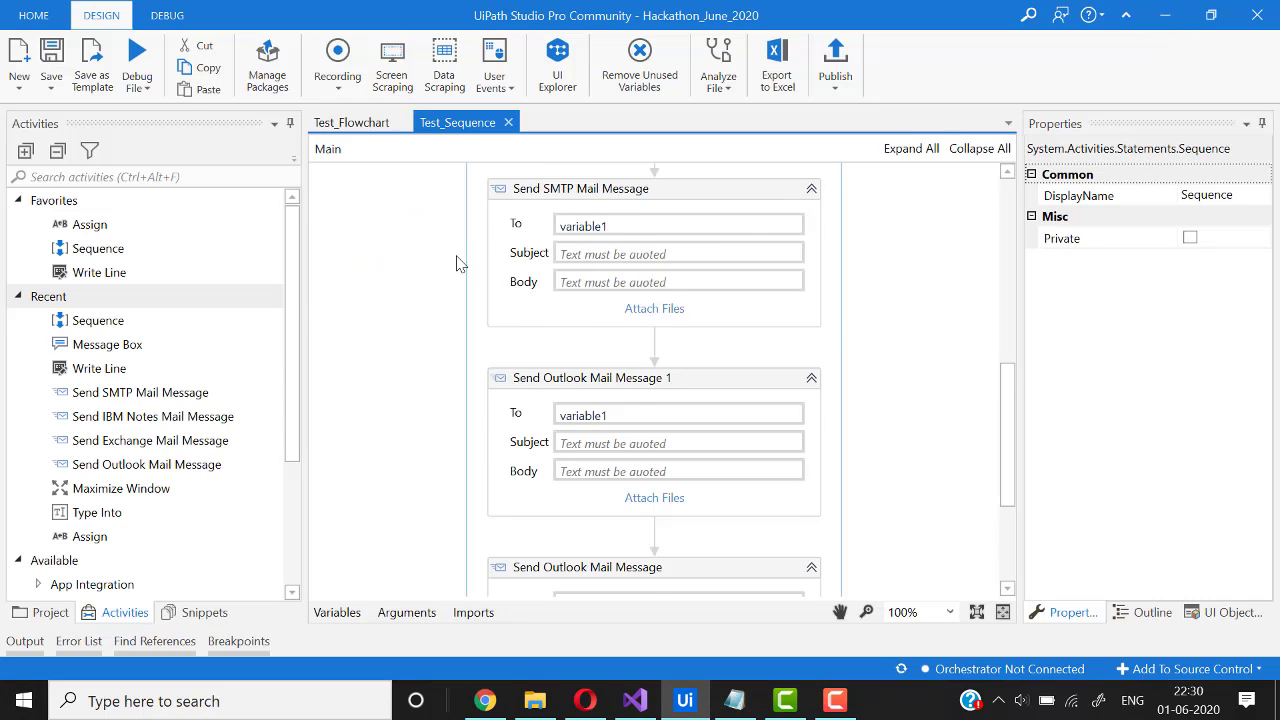
# - Show the Test_Flowchart workflow and remove the handler role from GlobalHandler.xaml in the project files
pyautogui.click(351, 122)
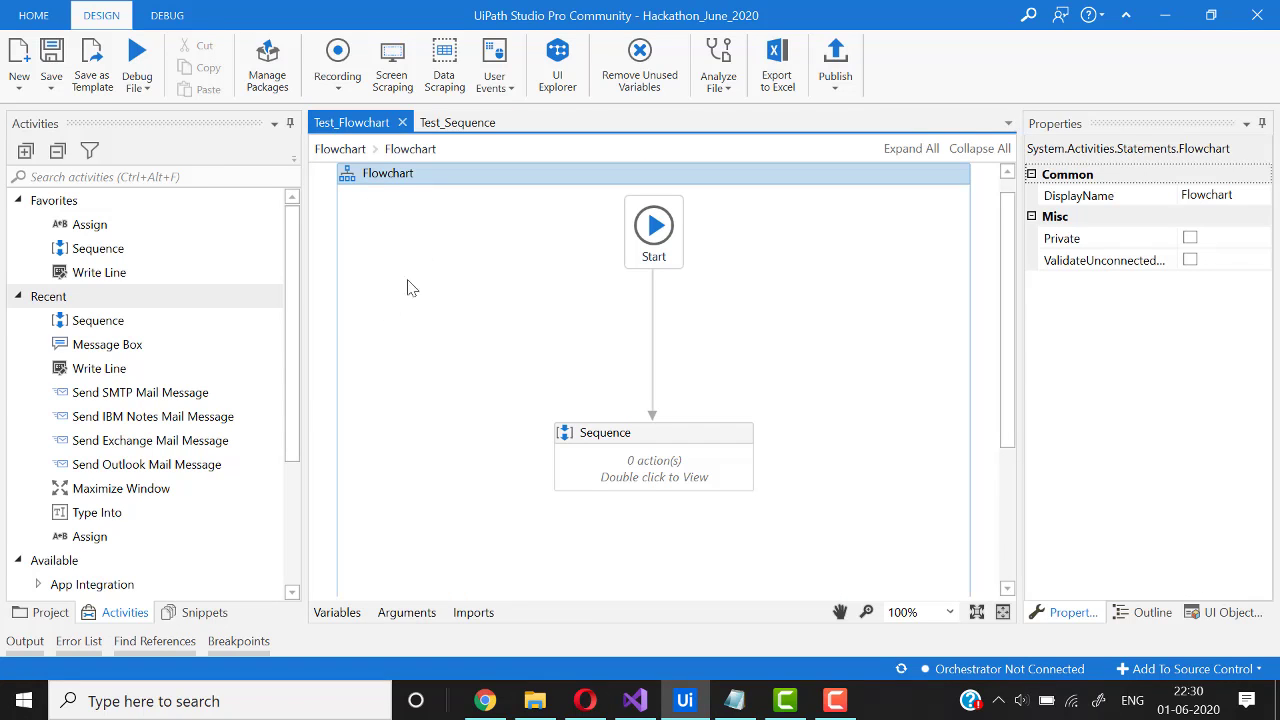
pyautogui.click(44, 613)
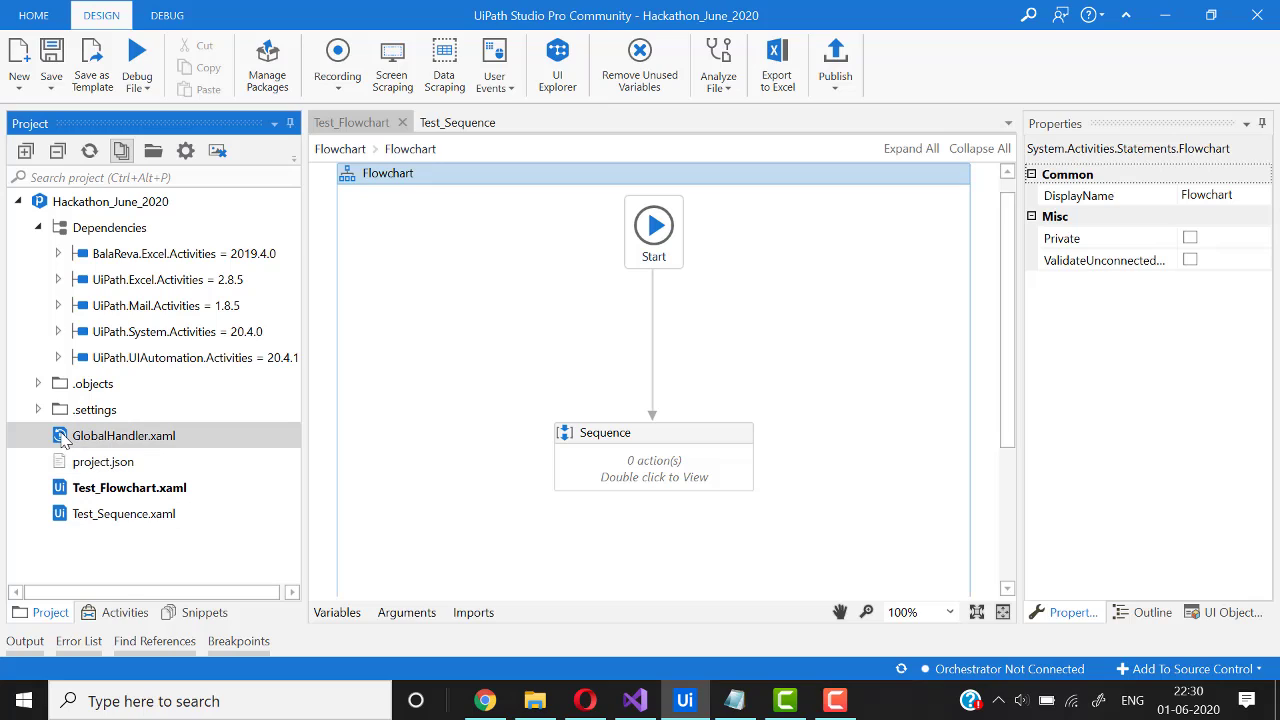
pyautogui.rightClick(143, 449)
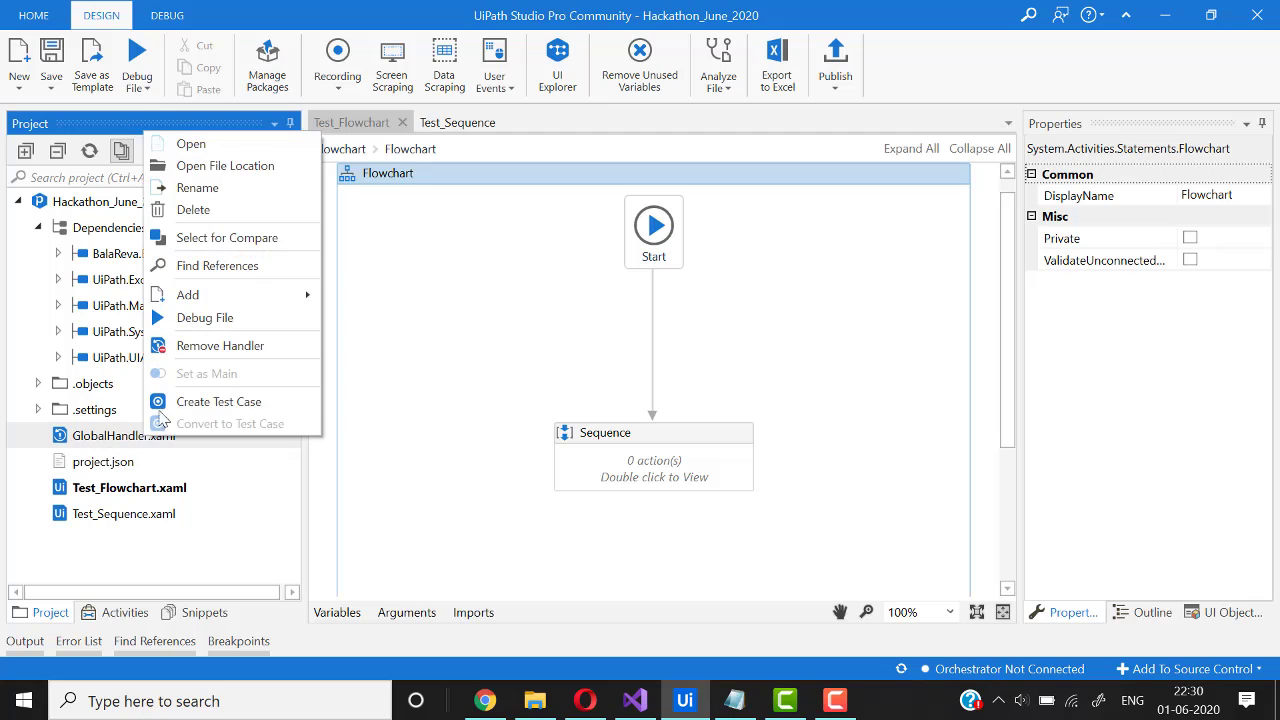
pyautogui.click(197, 346)
pyautogui.click(446, 356)
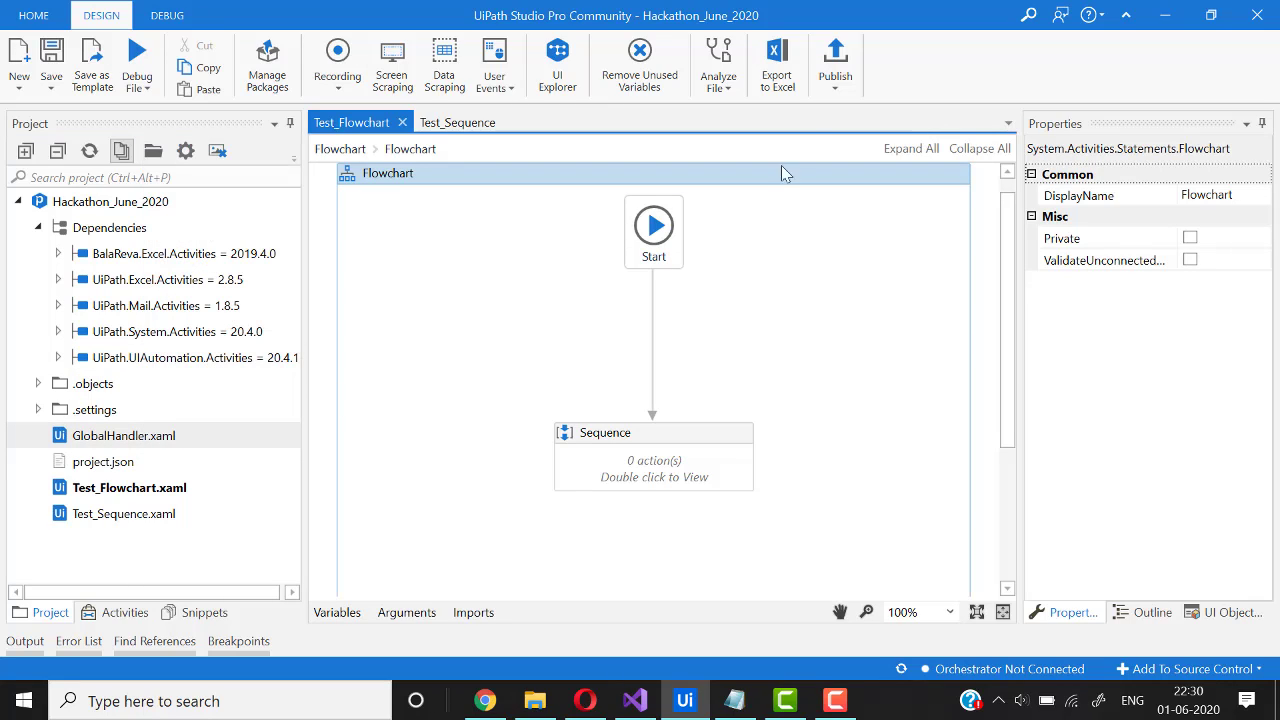
# - Enable the GlobalExceptionHandlerAvailable rule (ST-DBP-026) in the Workflow Analyzer settings
pyautogui.click(720, 88)
pyautogui.click(746, 189)
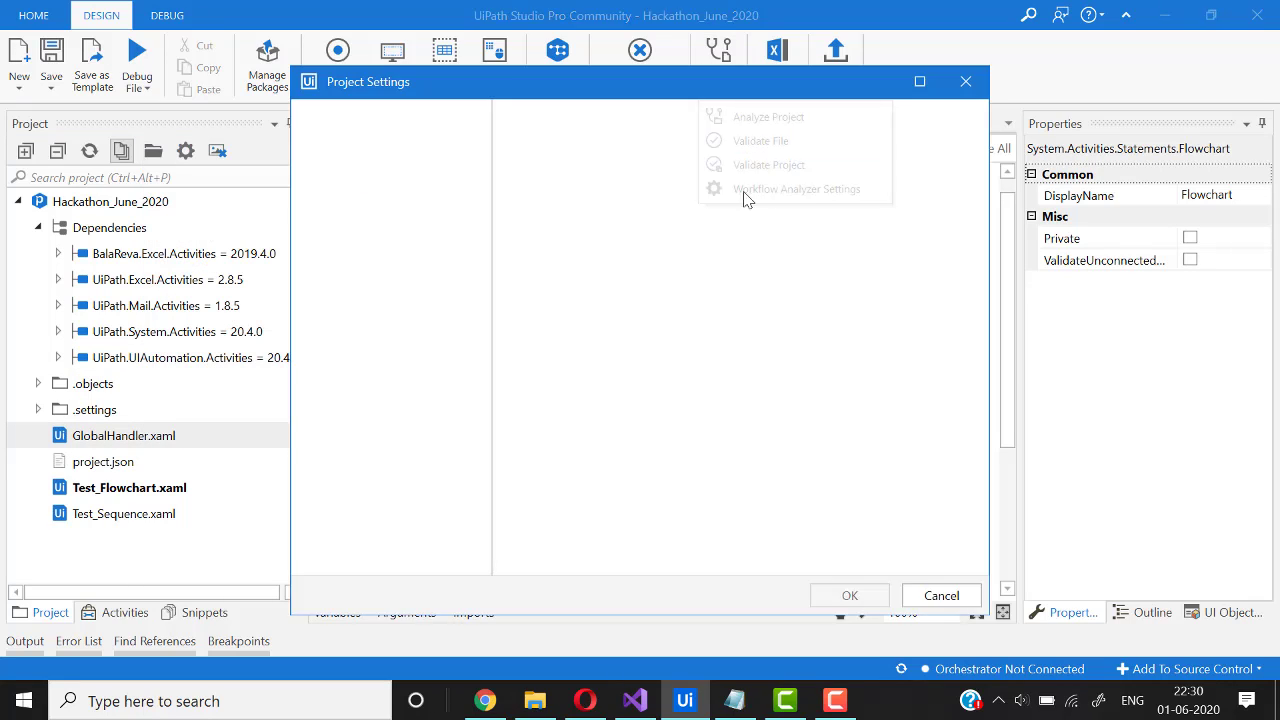
pyautogui.moveTo(971, 212); pyautogui.dragTo(975, 408)
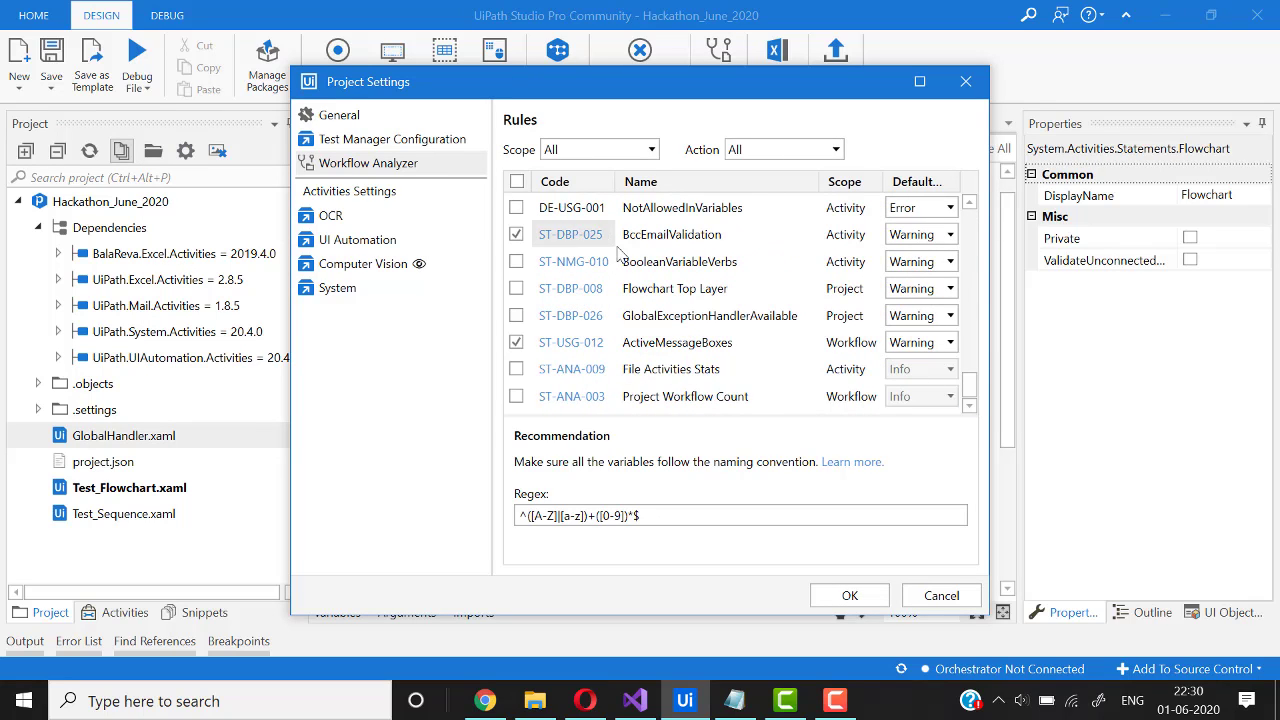
pyautogui.click(517, 316)
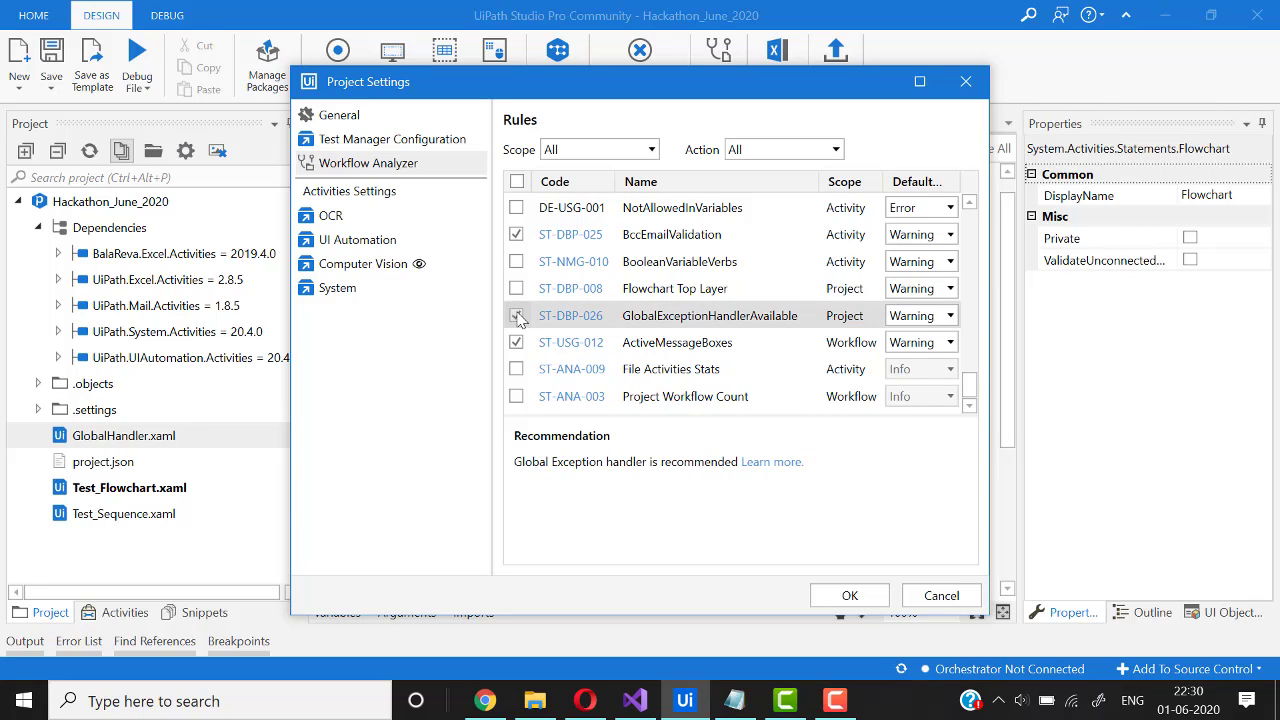
pyautogui.click(849, 596)
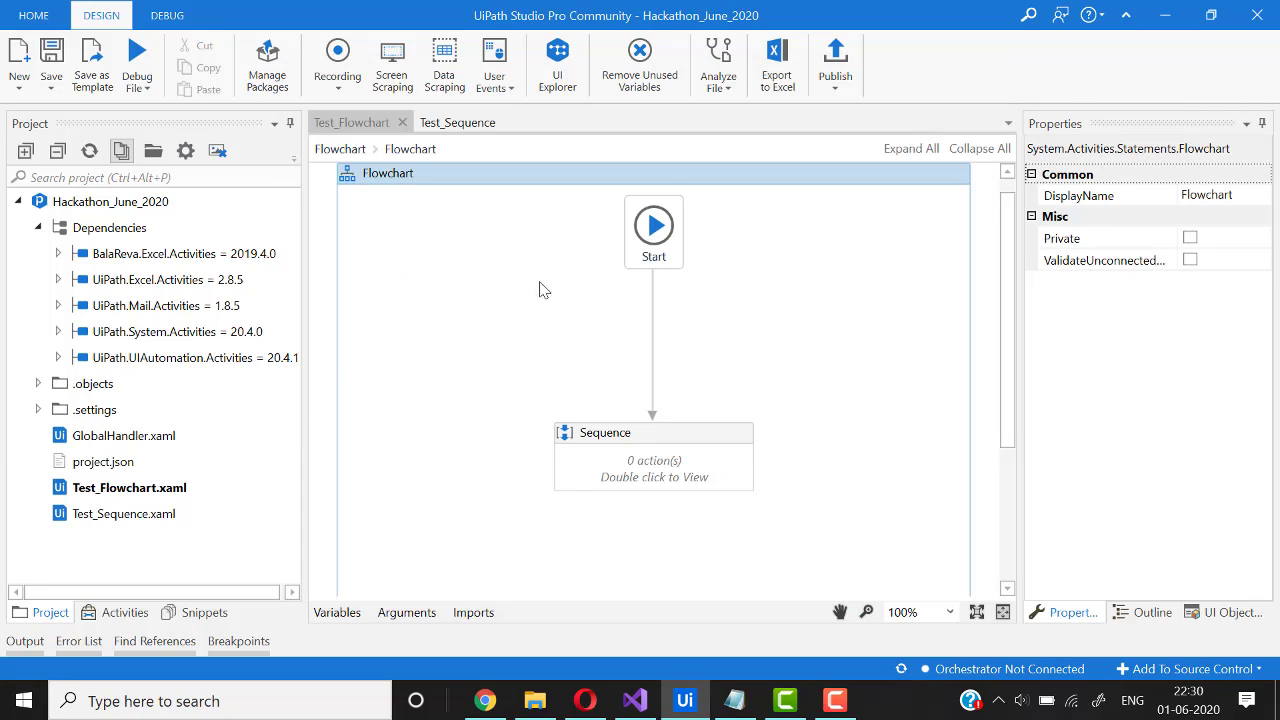
# - Analyze the whole project, read the recommendation of the GlobalExceptionHandlerAvailable entry, and hide the error list
pyautogui.click(720, 80)
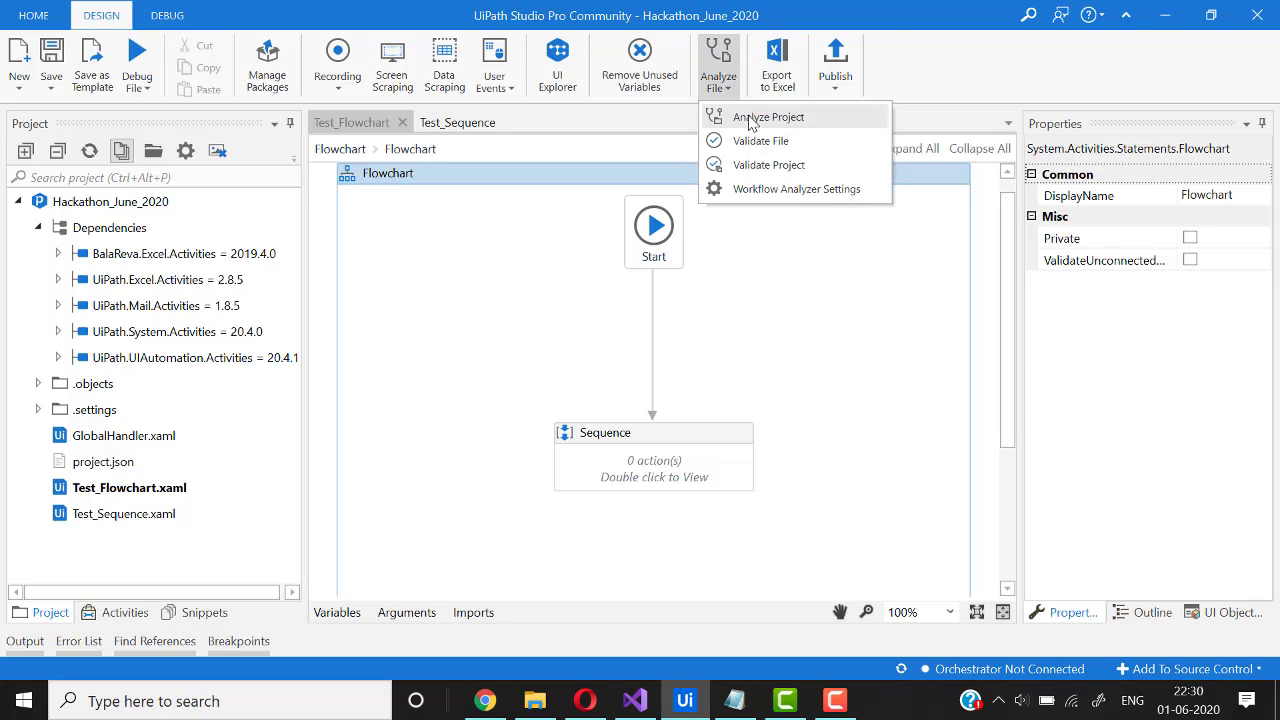
pyautogui.click(749, 121)
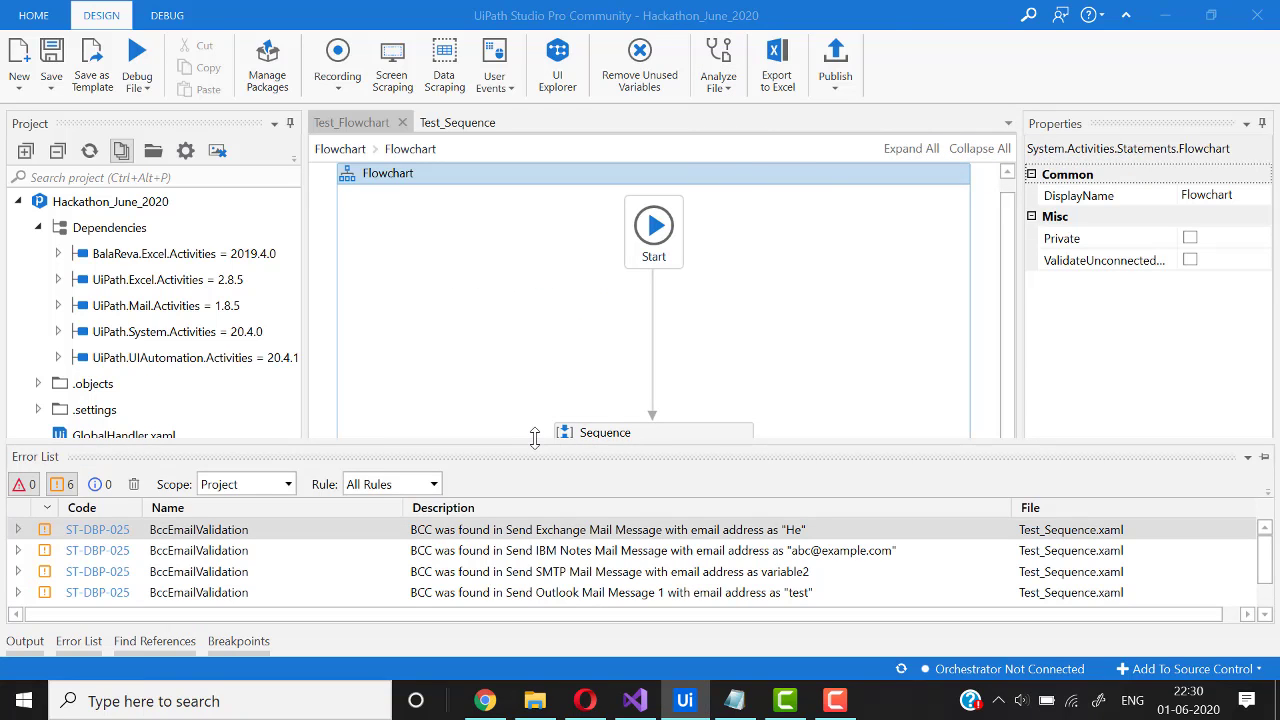
pyautogui.scroll(-1, 810, 572)
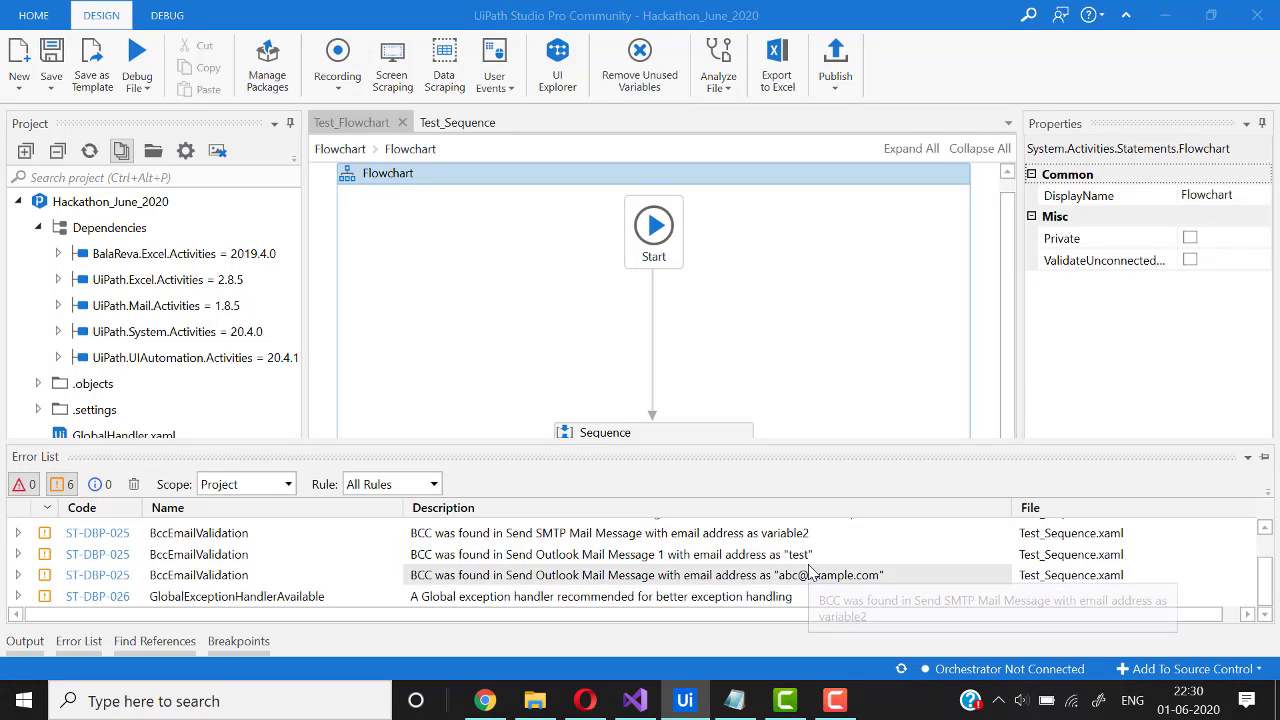
pyautogui.click(385, 598)
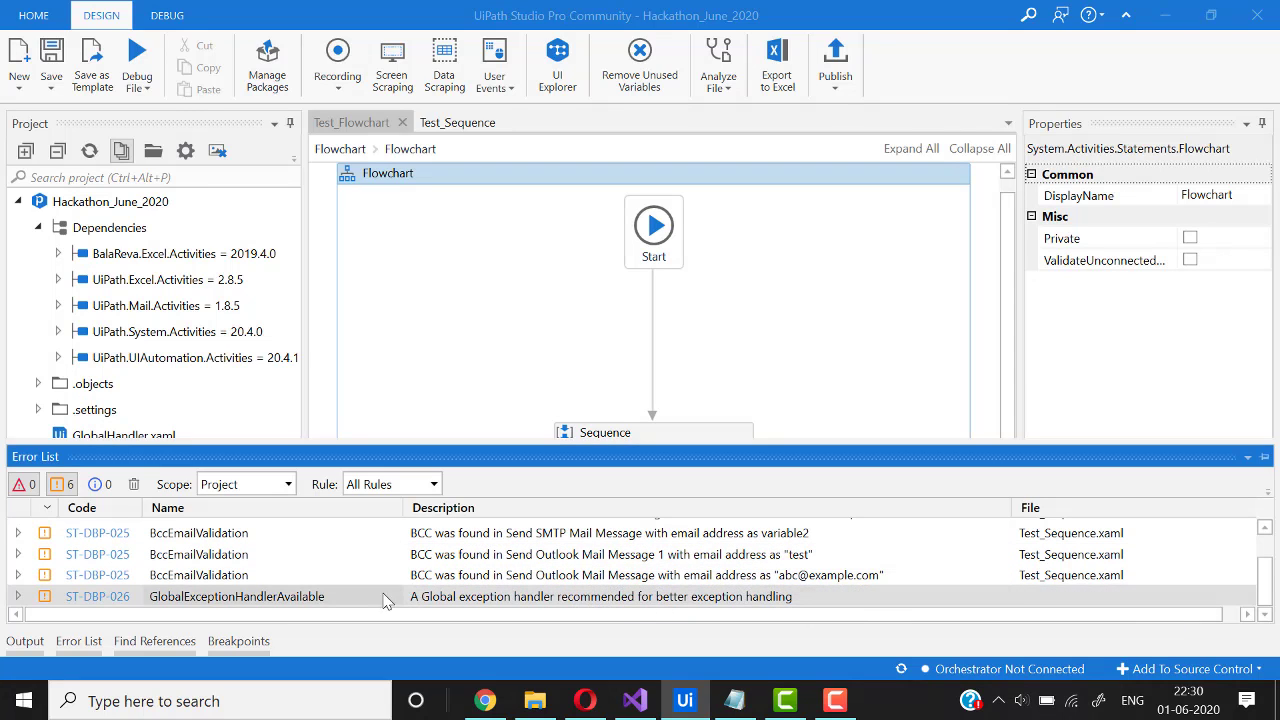
pyautogui.click(17, 597)
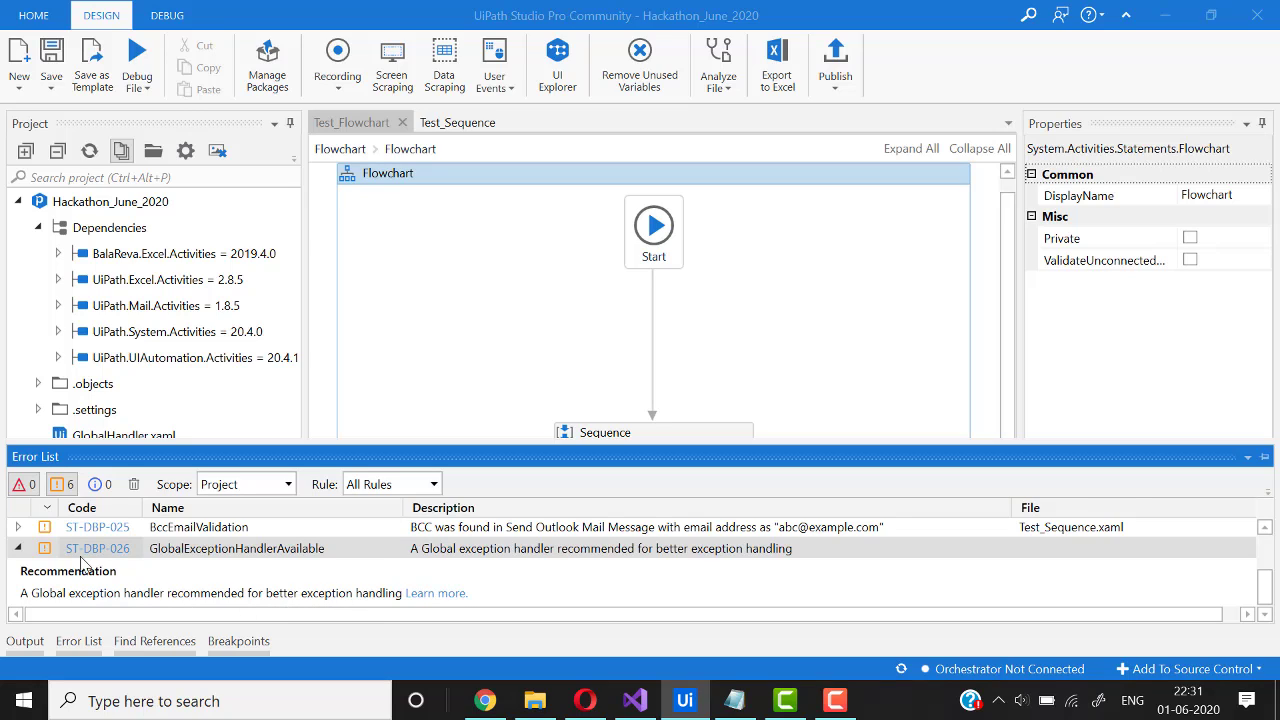
pyautogui.click(18, 550)
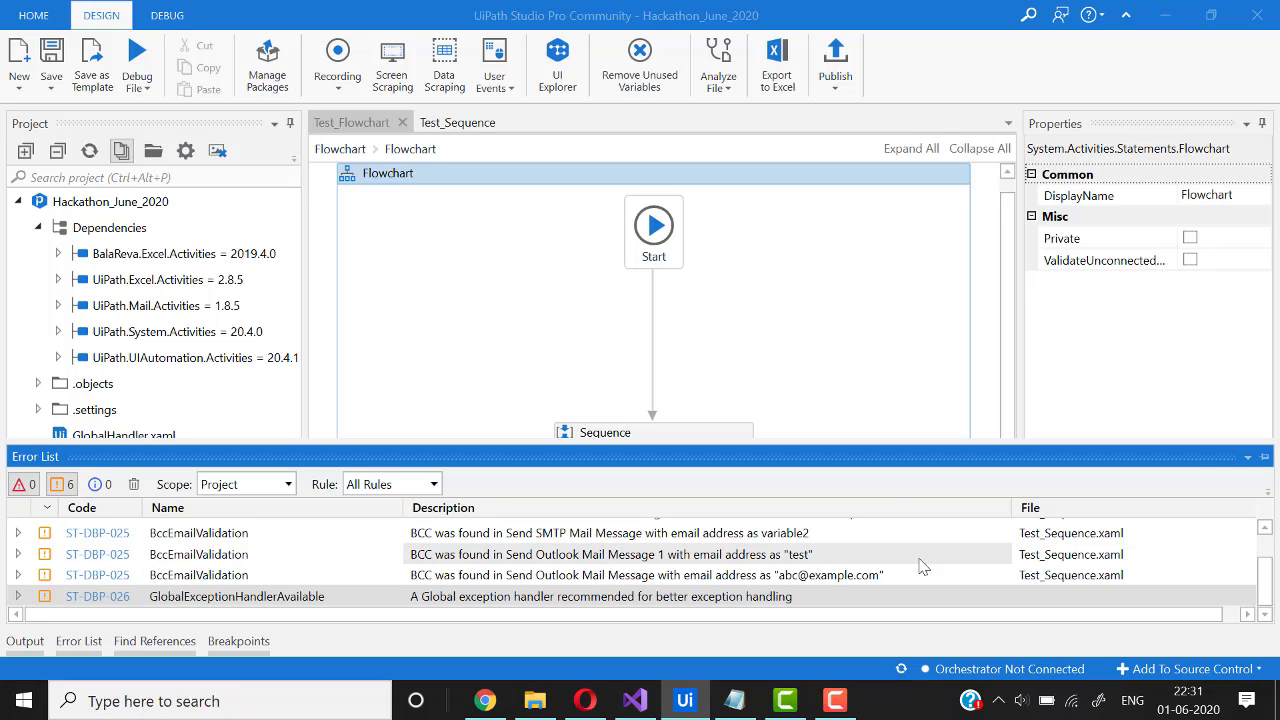
pyautogui.click(1264, 456)
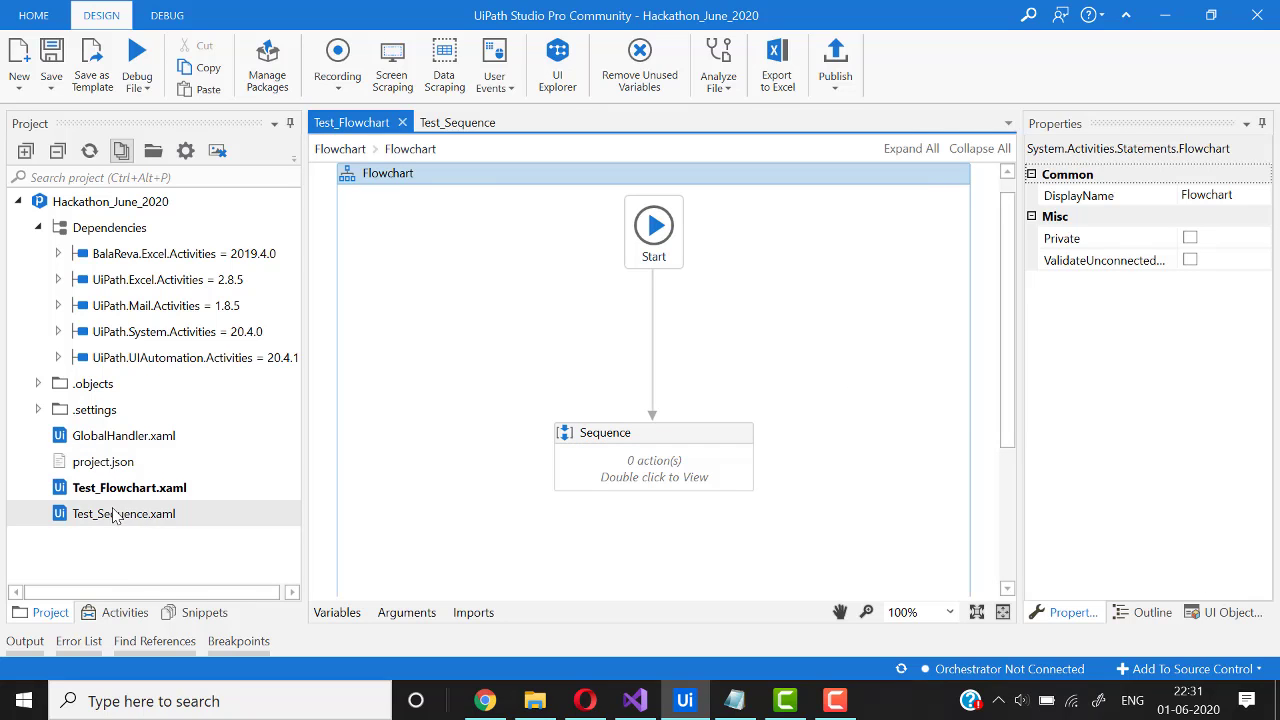
# - Set GlobalHandler.xaml as the global handler in the project files and analyze the whole project
pyautogui.rightClick(121, 440)
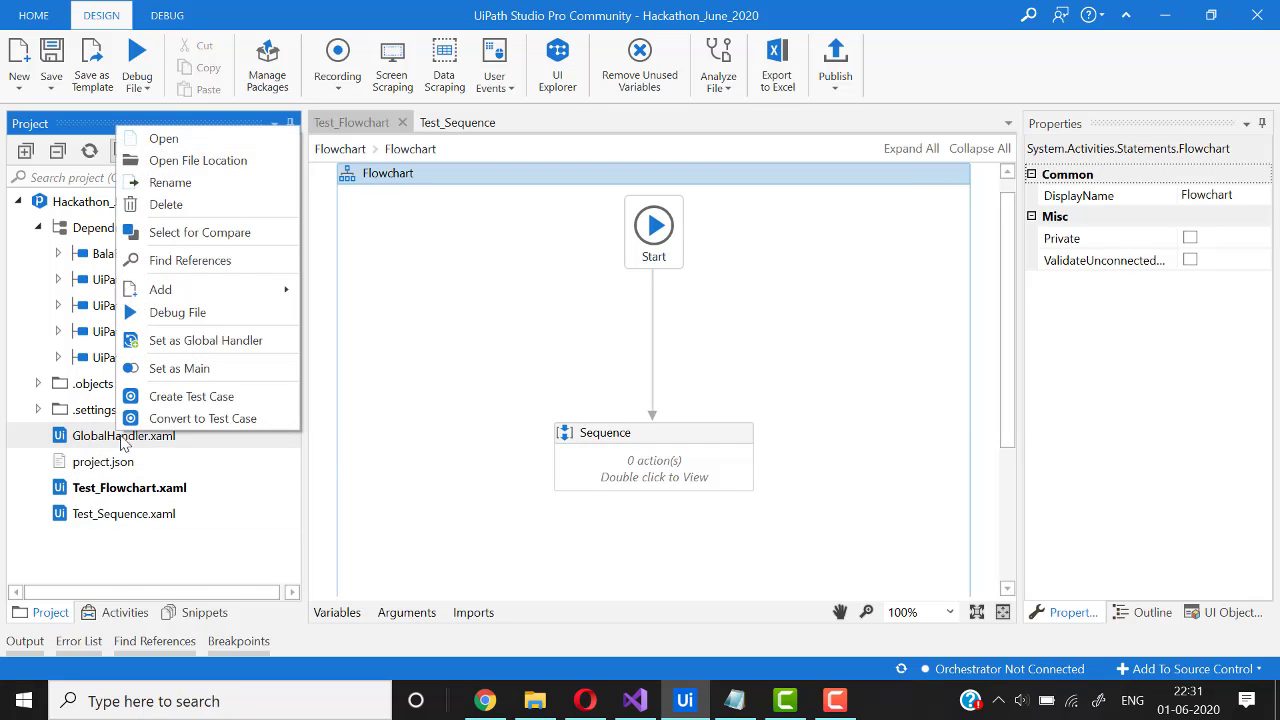
pyautogui.click(190, 340)
pyautogui.click(720, 82)
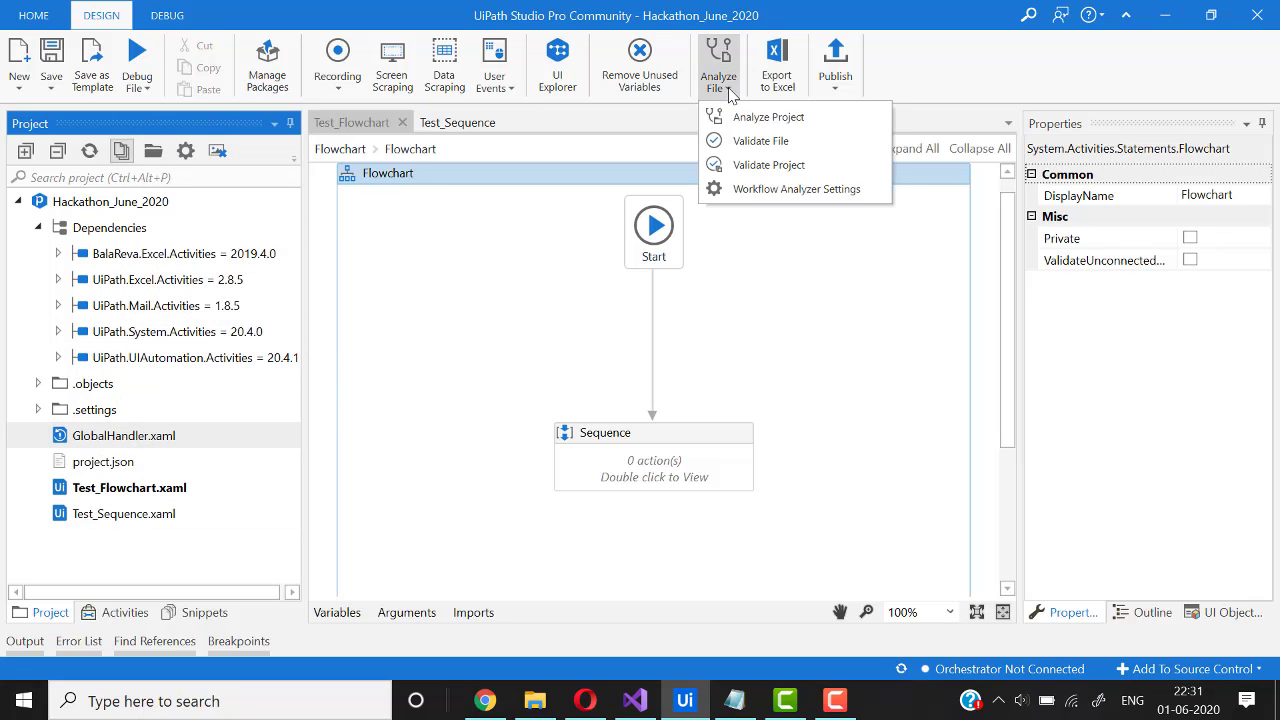
pyautogui.click(755, 114)
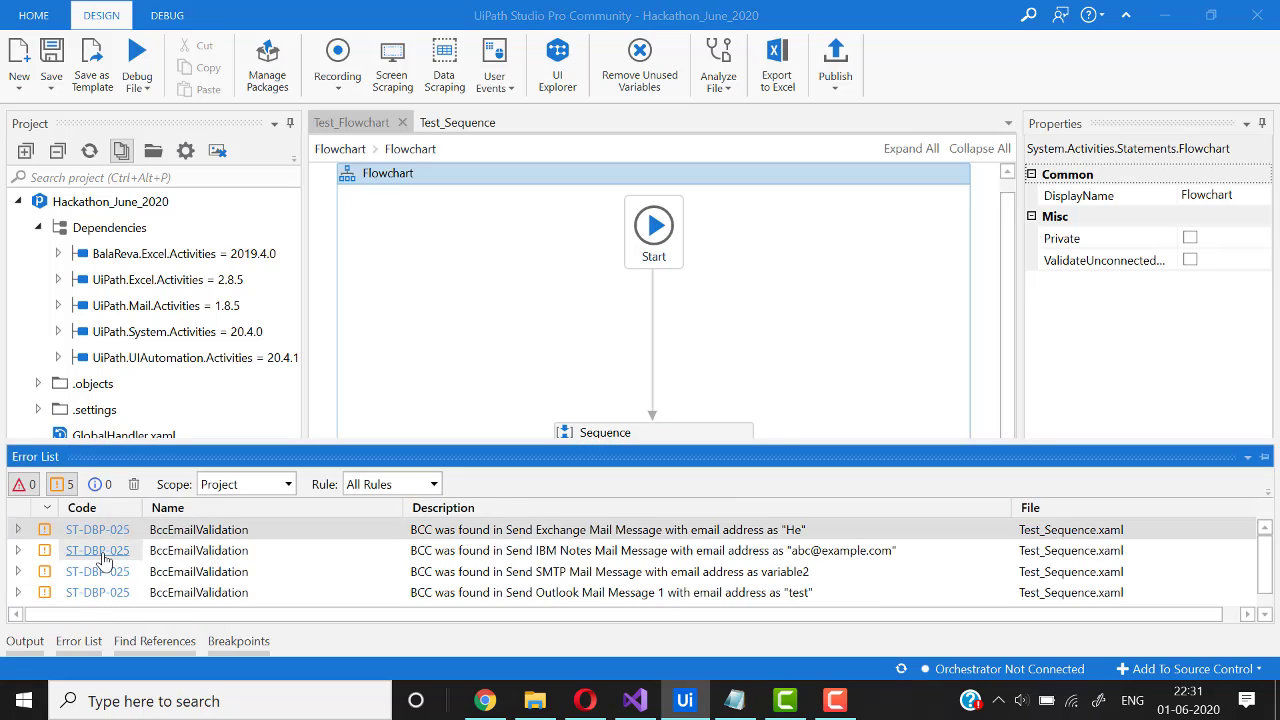
# - Look through the analyzer results in the error list and hide the list
pyautogui.scroll(-1, 105, 562)
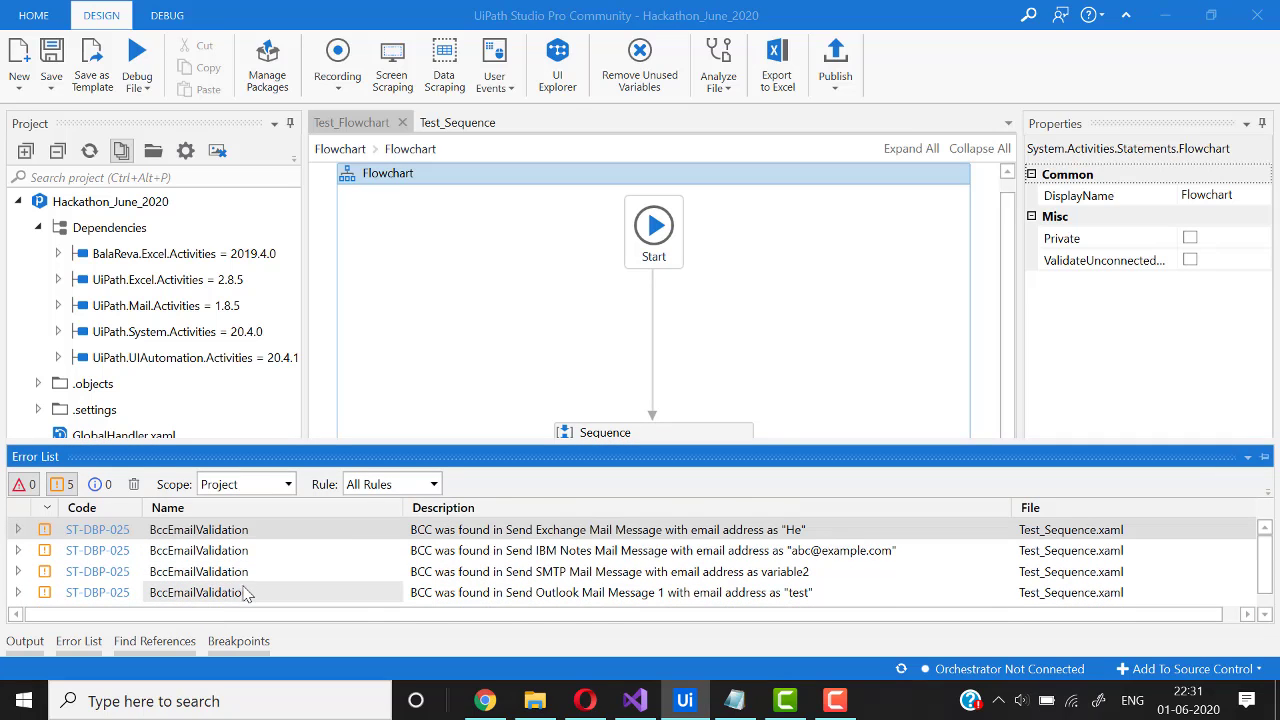
pyautogui.scroll(1, 243, 593)
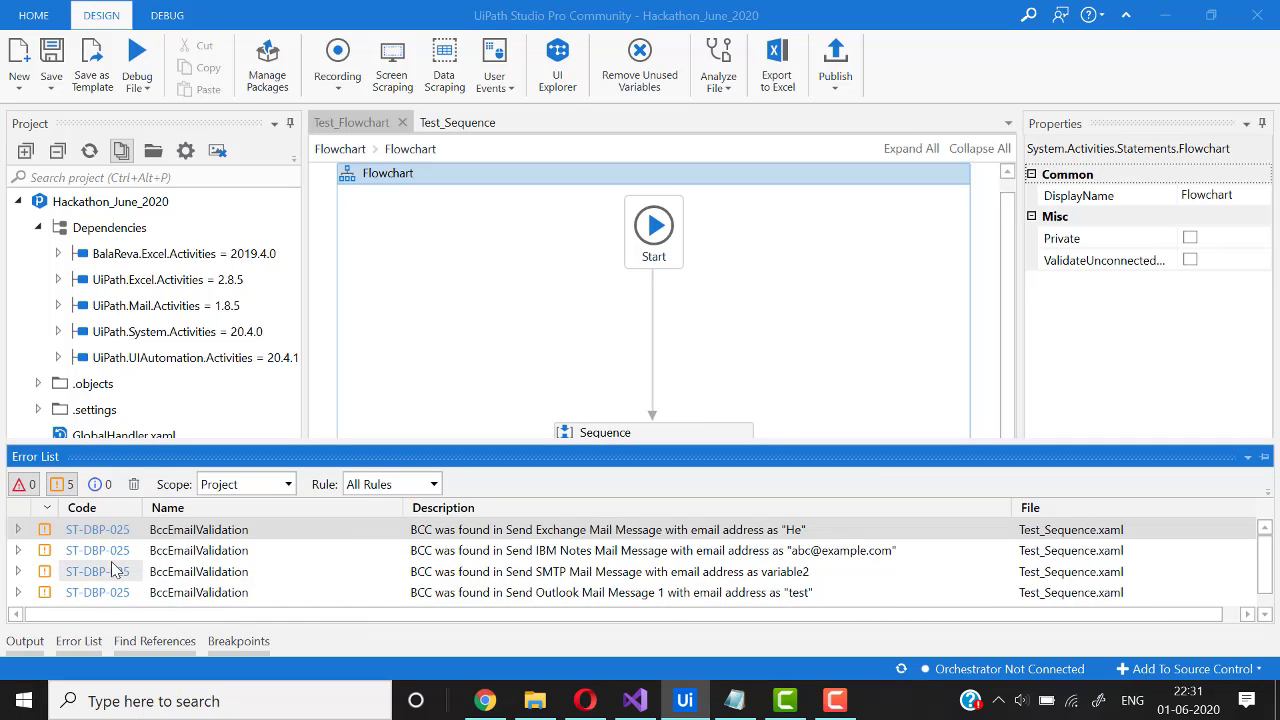
pyautogui.click(1263, 457)
pyautogui.click(855, 318)
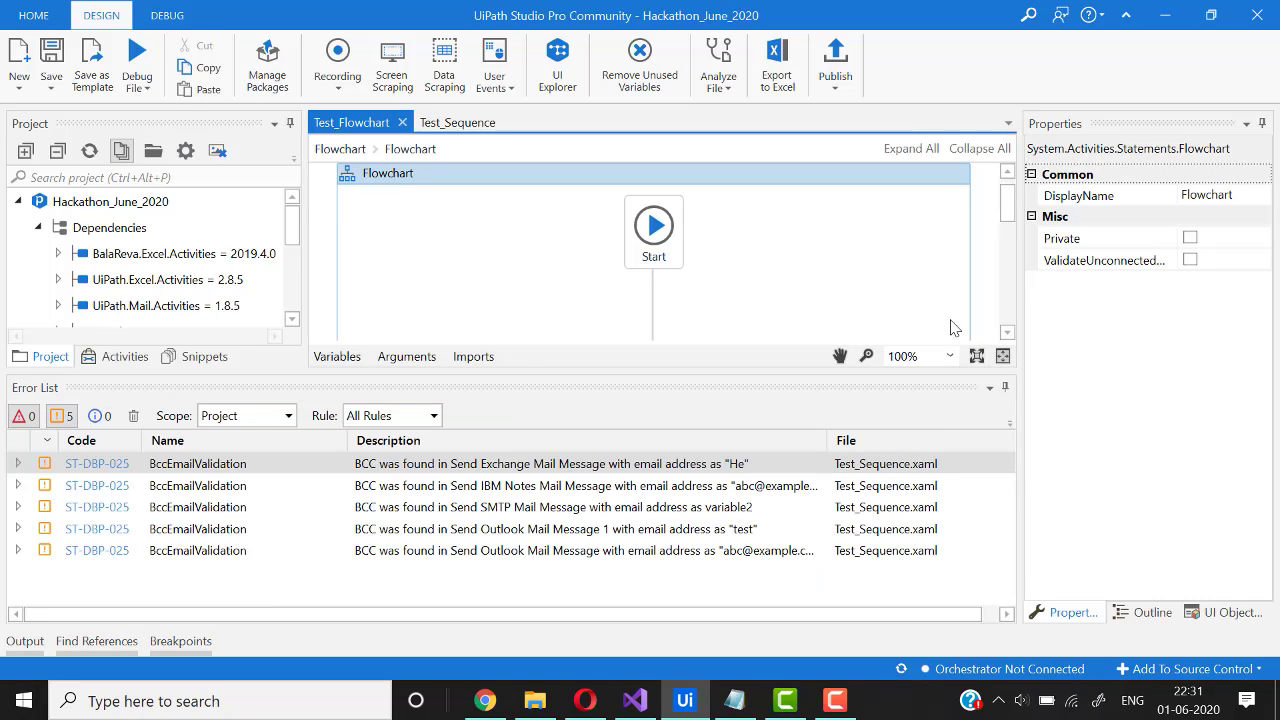
pyautogui.click(1005, 387)
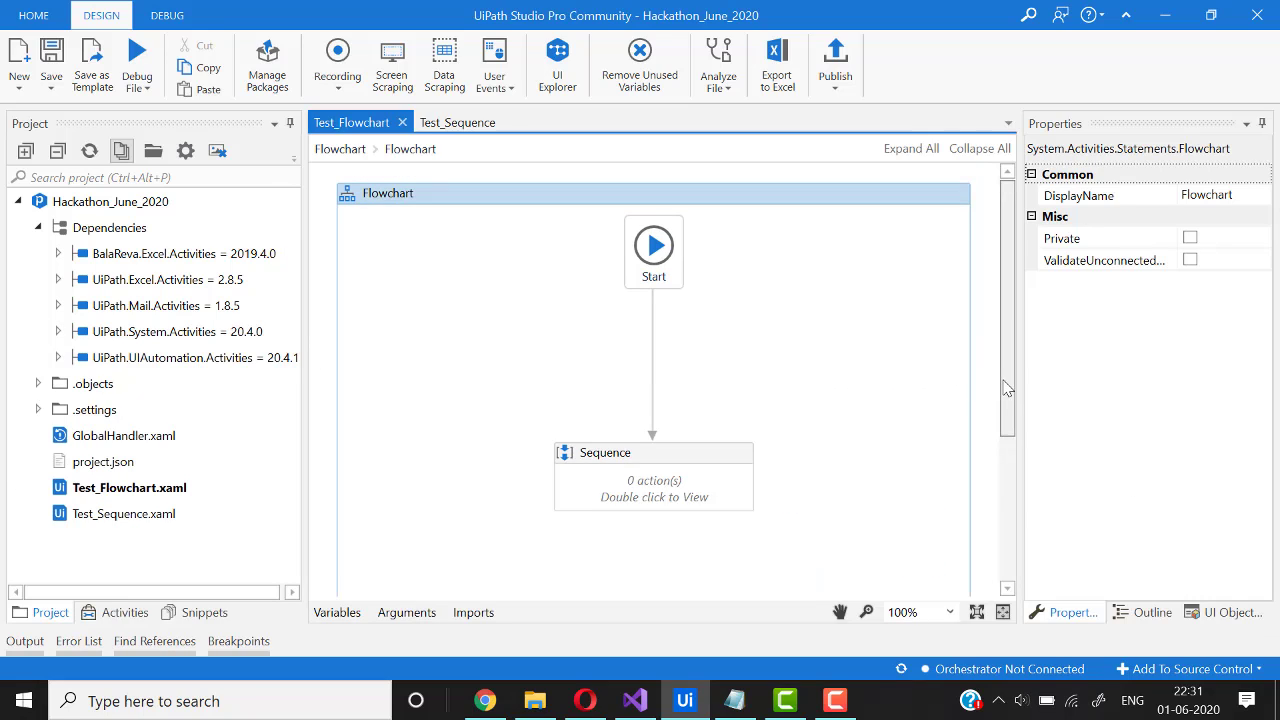
pyautogui.moveTo(1006, 387); pyautogui.dragTo(918, 378)
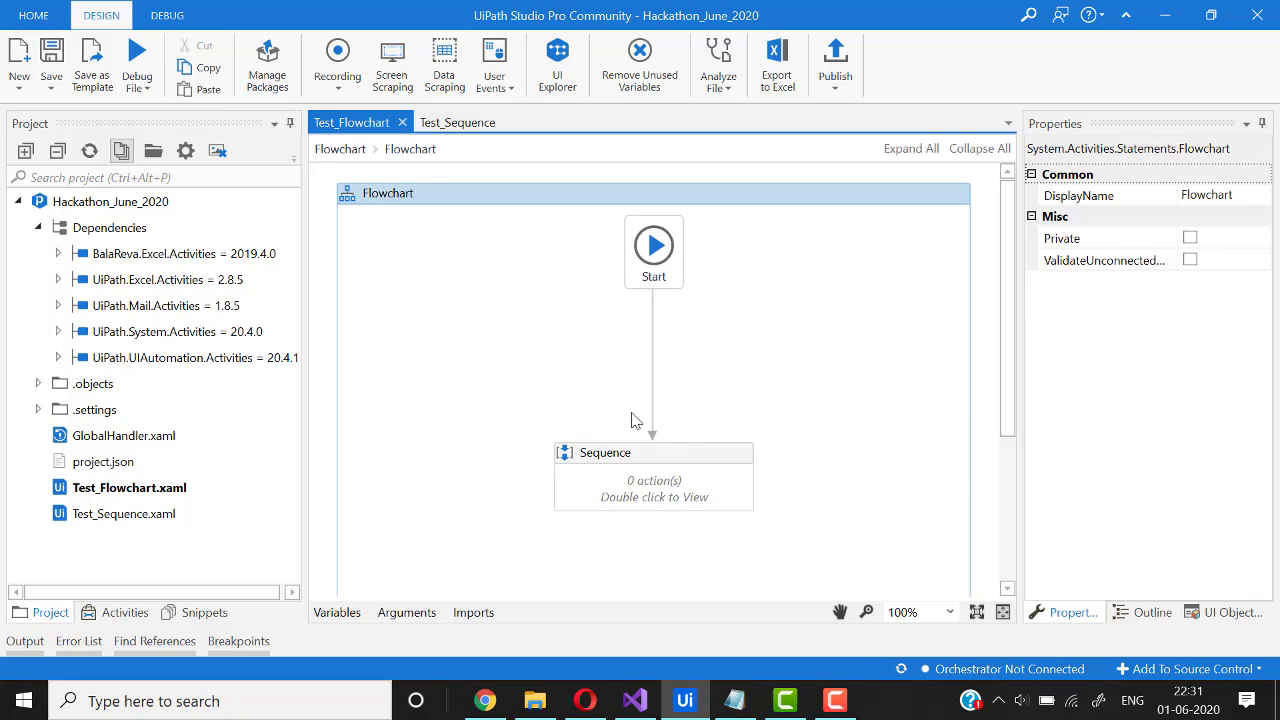
# - Switch to the Notepad notes, highlight the rule about the project entry point being a flowchart, and return to UiPath Studio
pyautogui.click(734, 700)
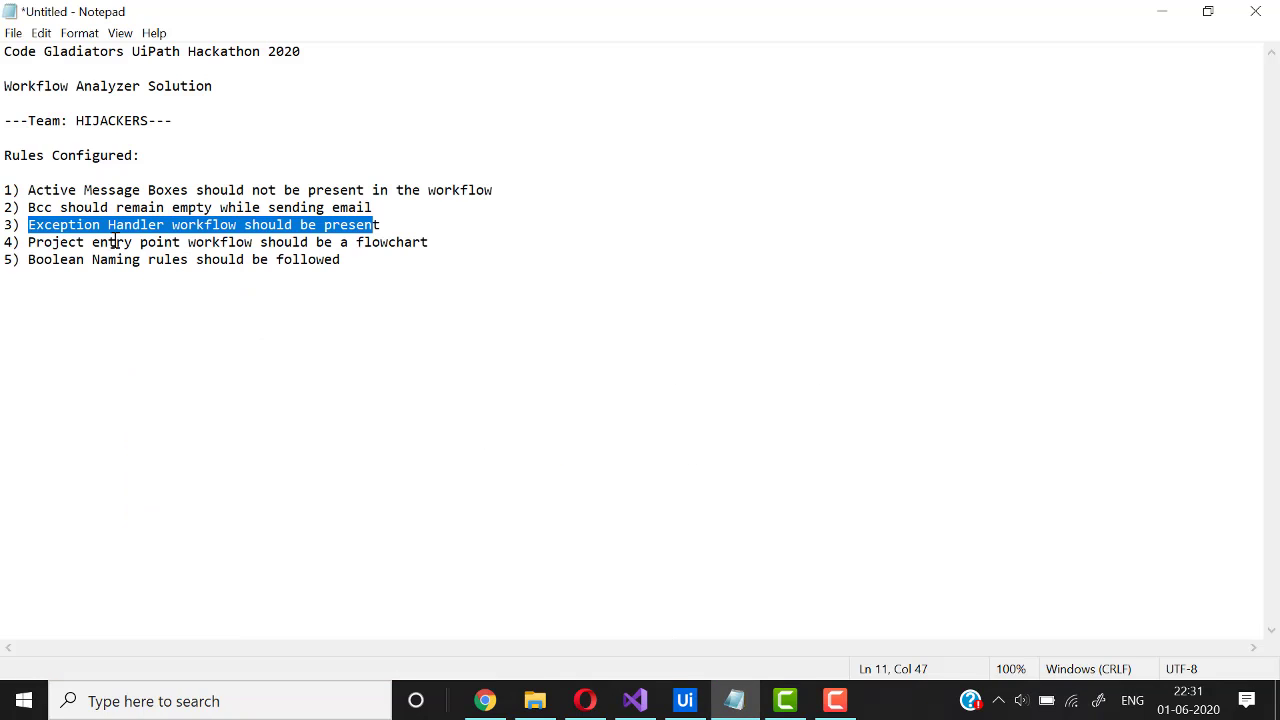
pyautogui.moveTo(35, 242); pyautogui.dragTo(415, 250)
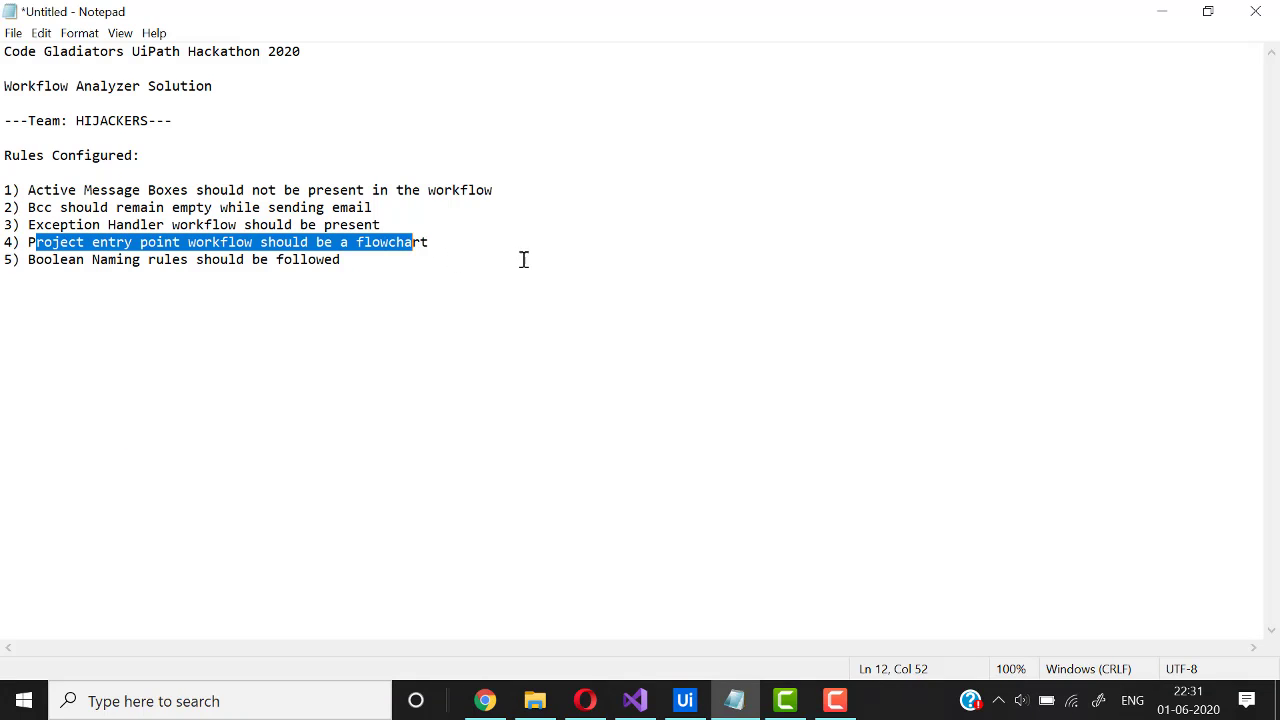
pyautogui.click(1160, 12)
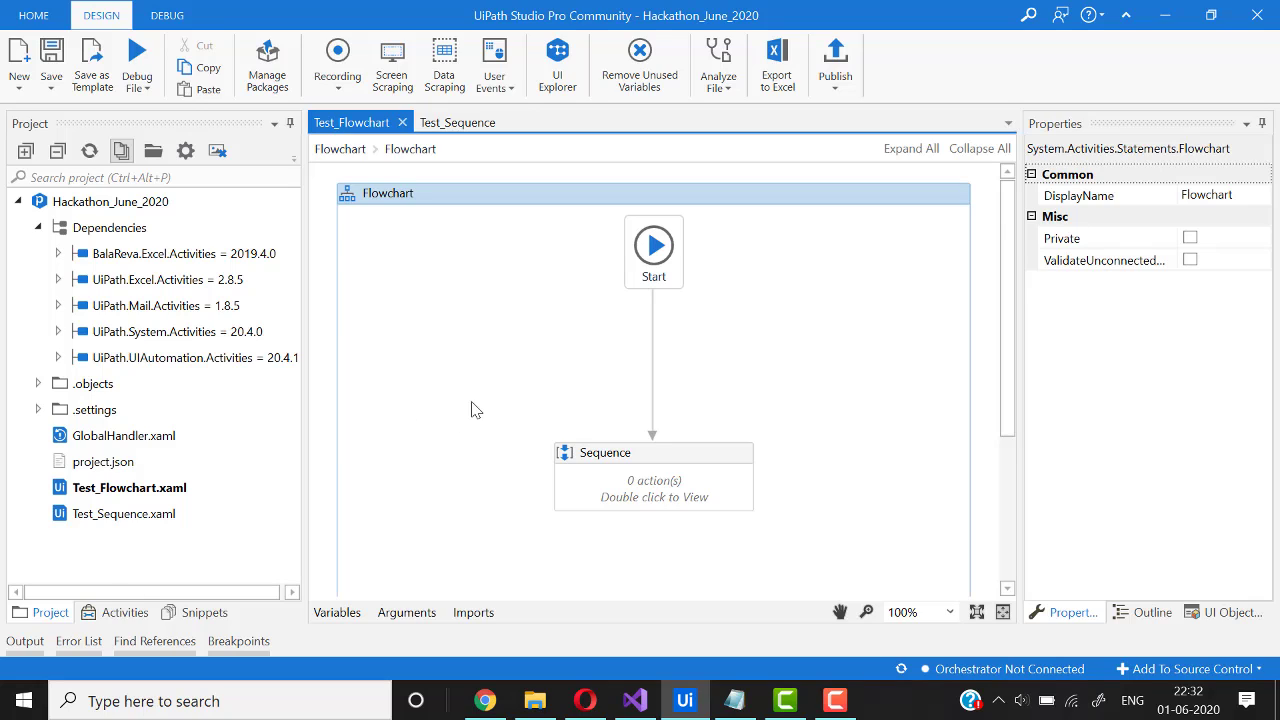
# - Look over the Test_Flowchart workflow and check the file options of Test_Flowchart.xaml in the project files
pyautogui.scroll(-2, 803, 420)
pyautogui.scroll(2, 804, 429)
pyautogui.rightClick(168, 492)
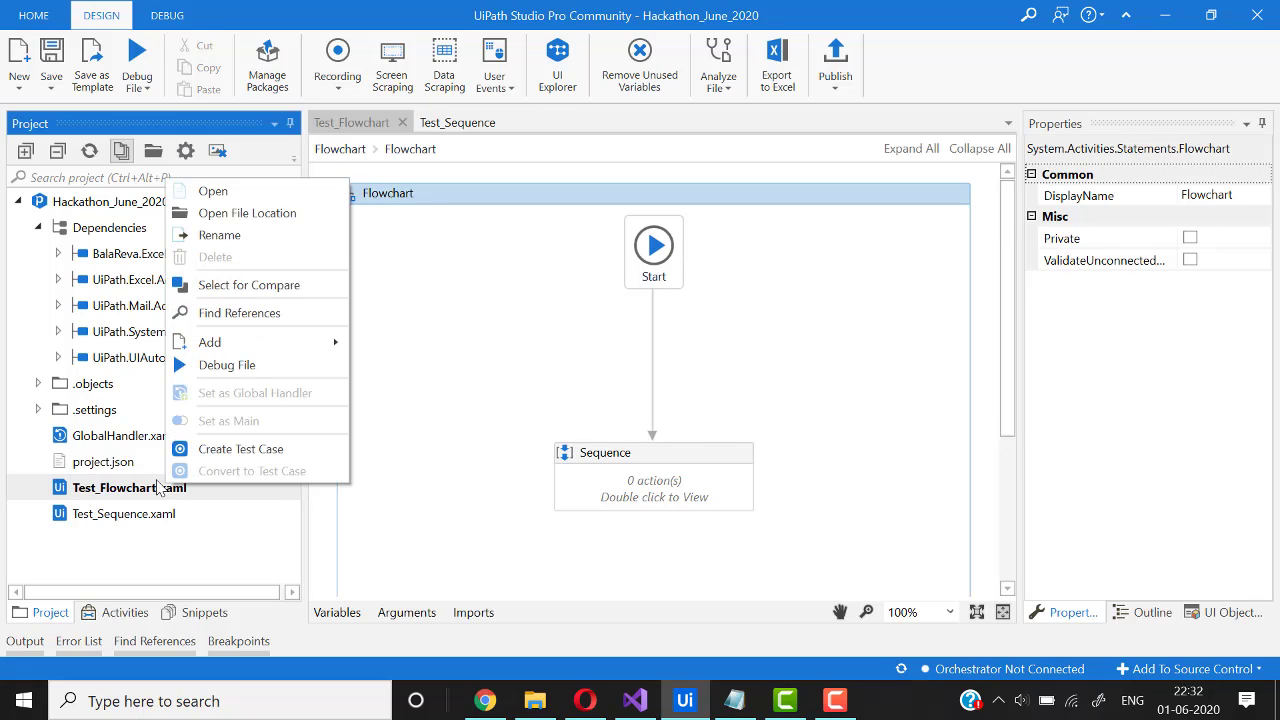
pyautogui.click(140, 495)
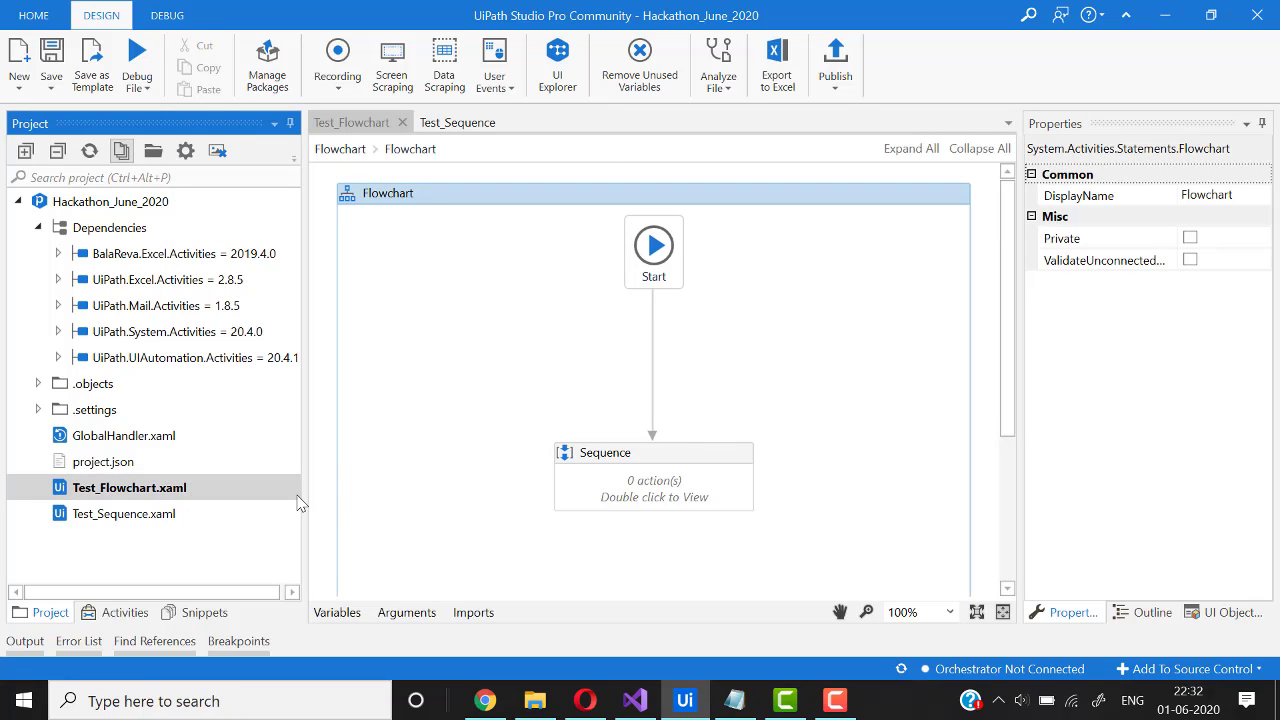
# - Enable the Flowchart Top Layer rule (ST-DBP-008) in the Workflow Analyzer settings and analyze the whole project
pyautogui.click(735, 95)
pyautogui.click(760, 189)
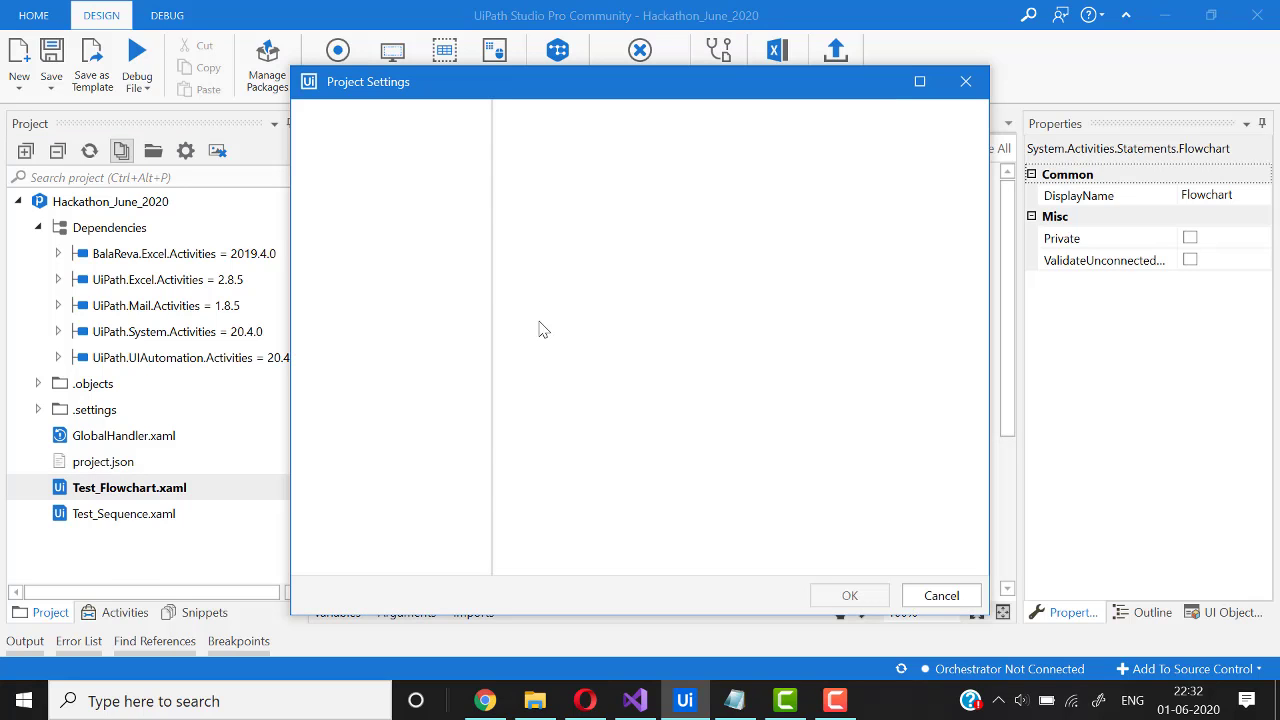
pyautogui.scroll(-15, 640, 261)
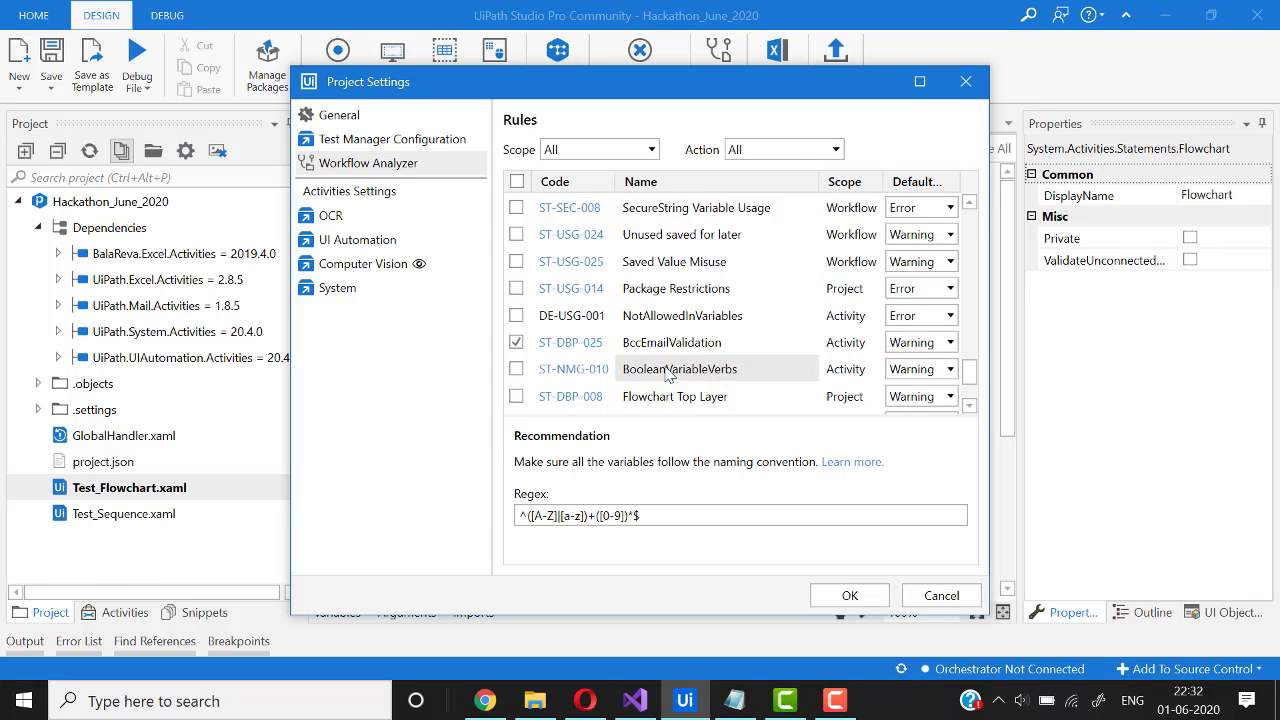
pyautogui.click(516, 342)
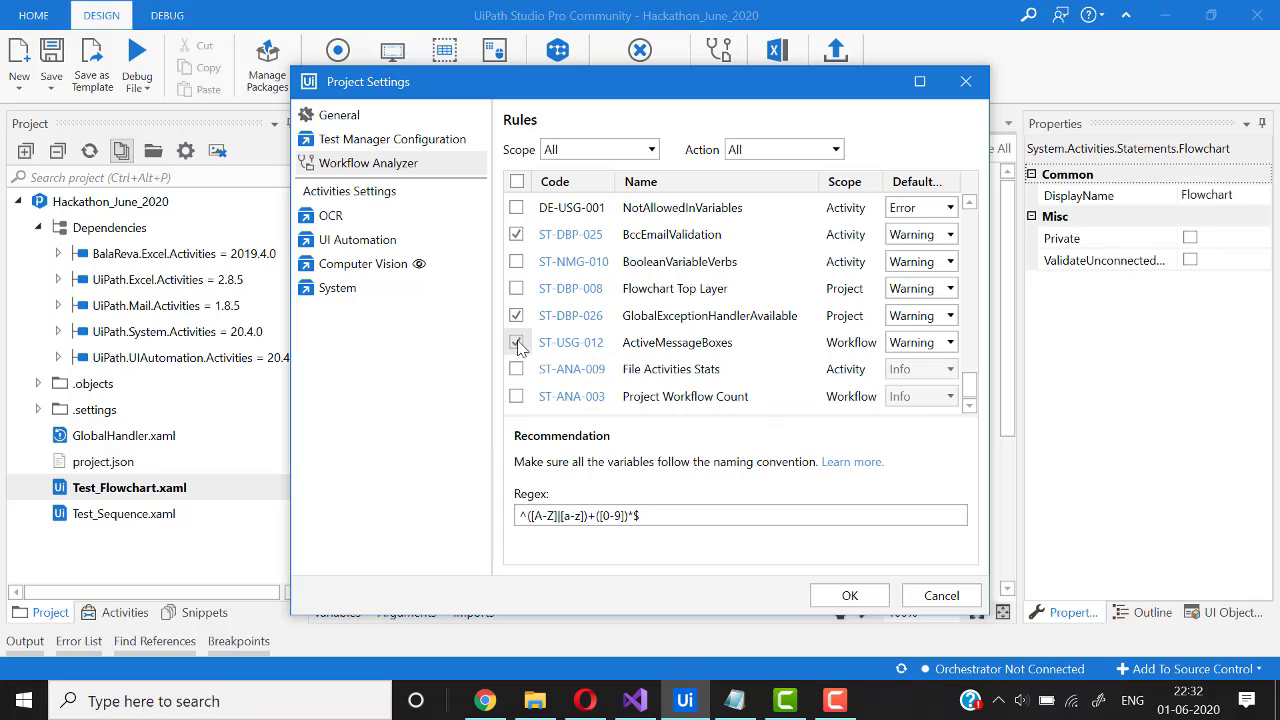
pyautogui.click(516, 342)
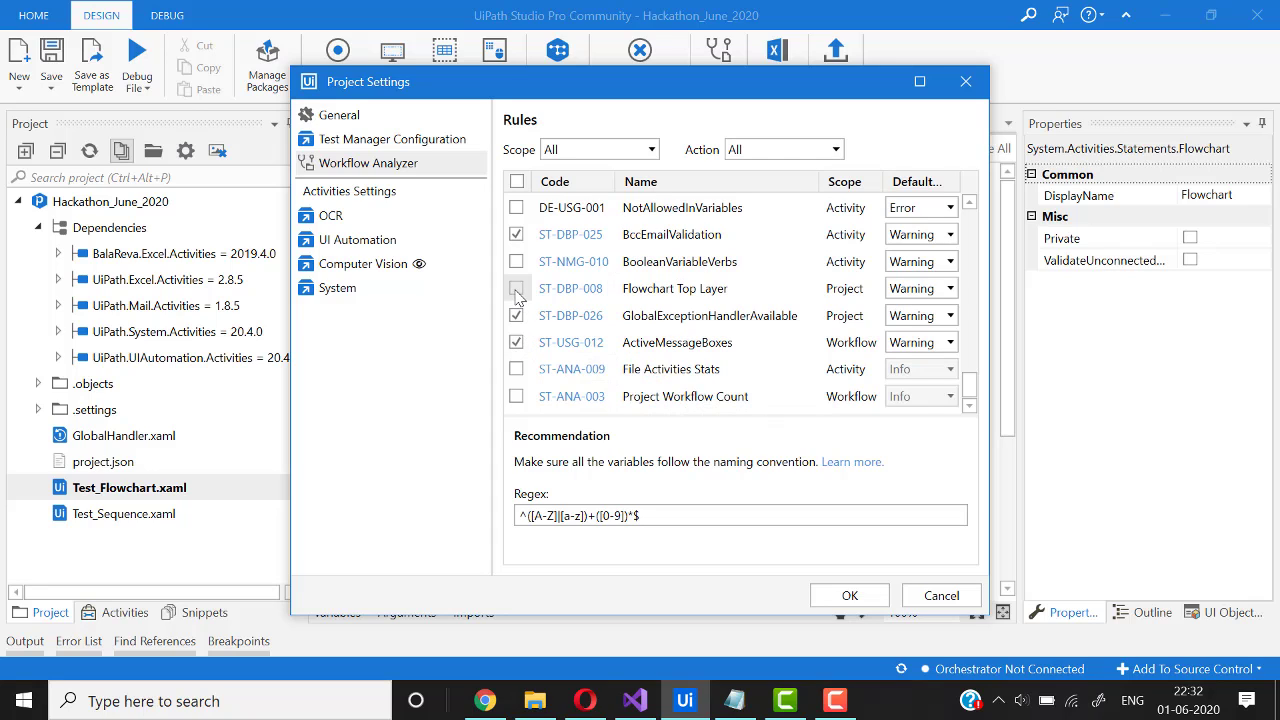
pyautogui.click(516, 288)
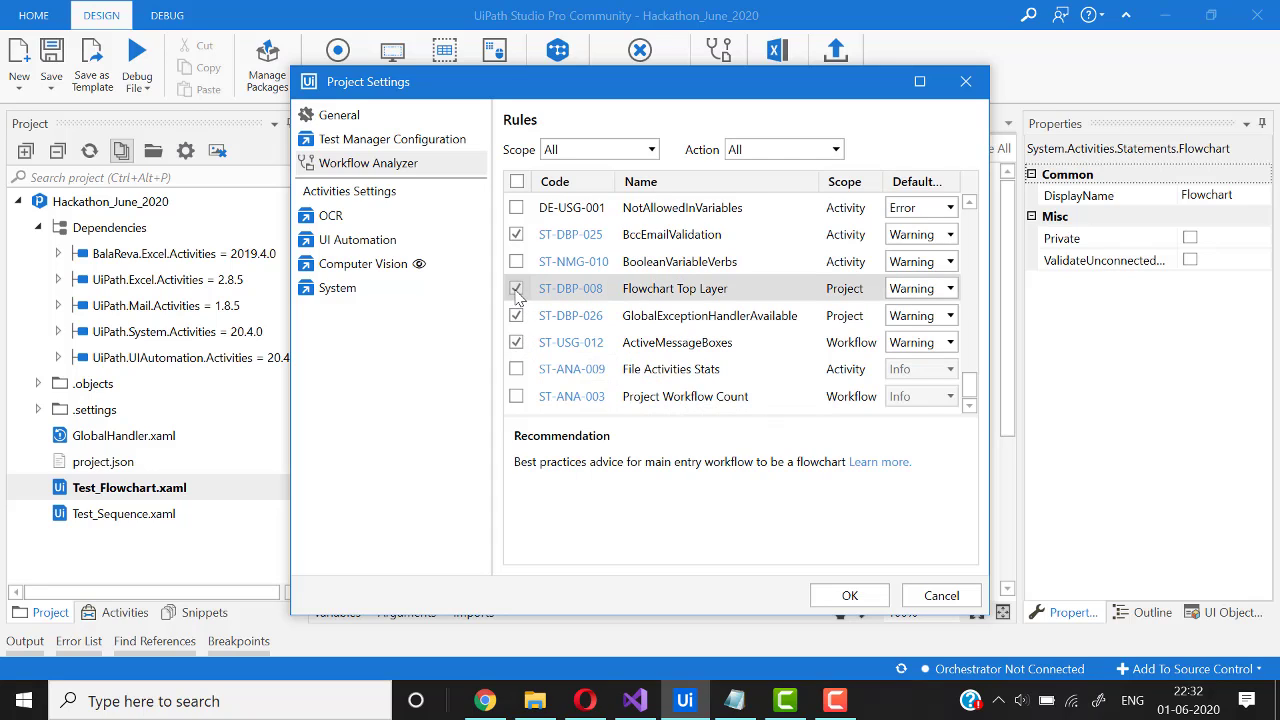
pyautogui.click(851, 596)
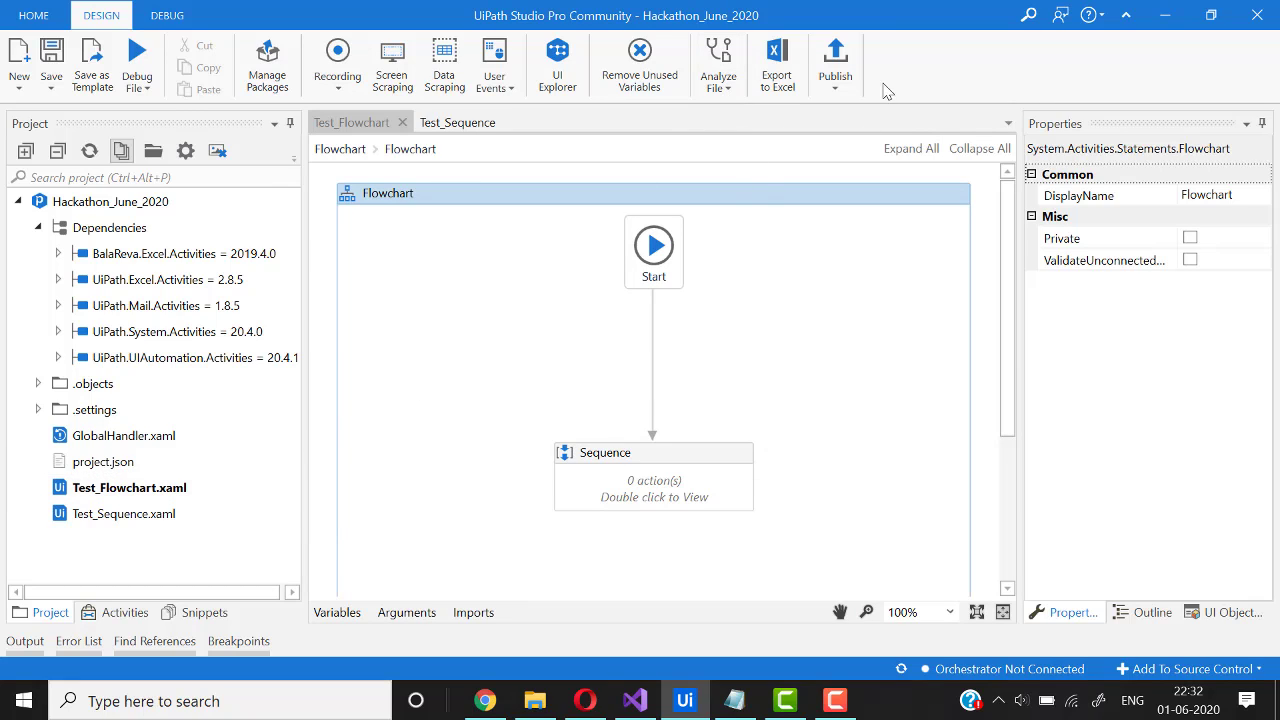
pyautogui.click(720, 86)
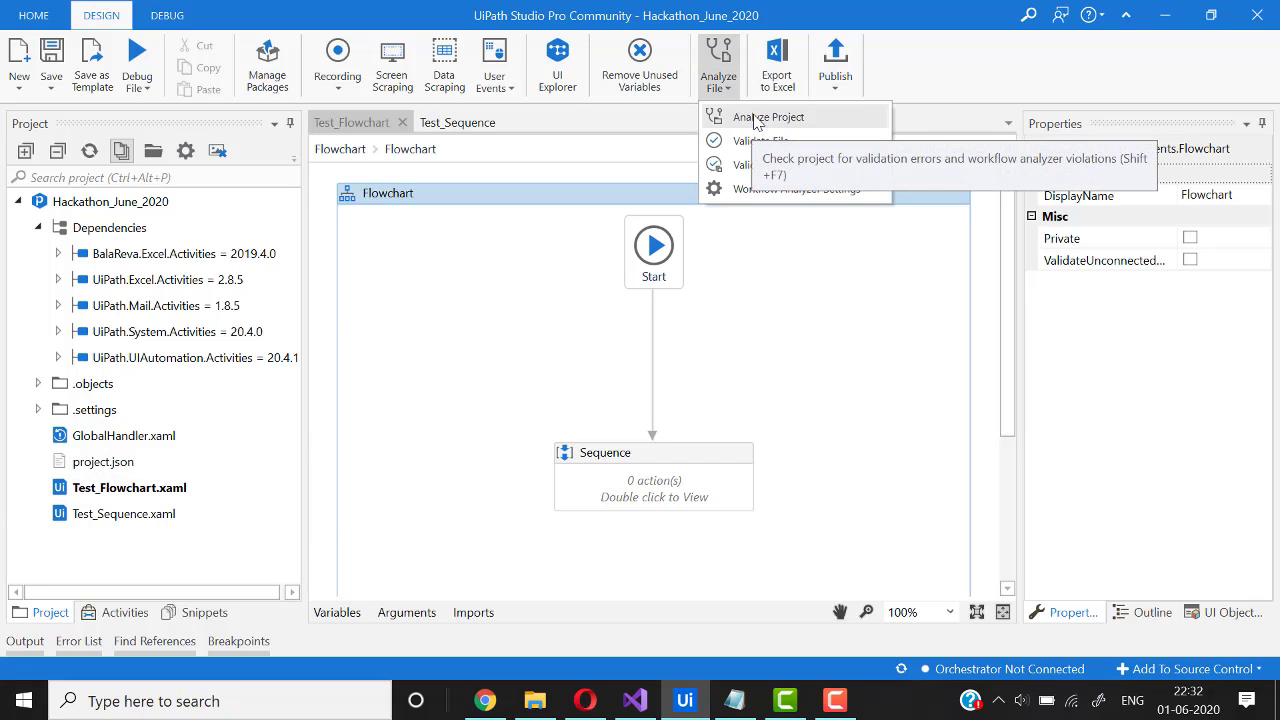
pyautogui.click(757, 120)
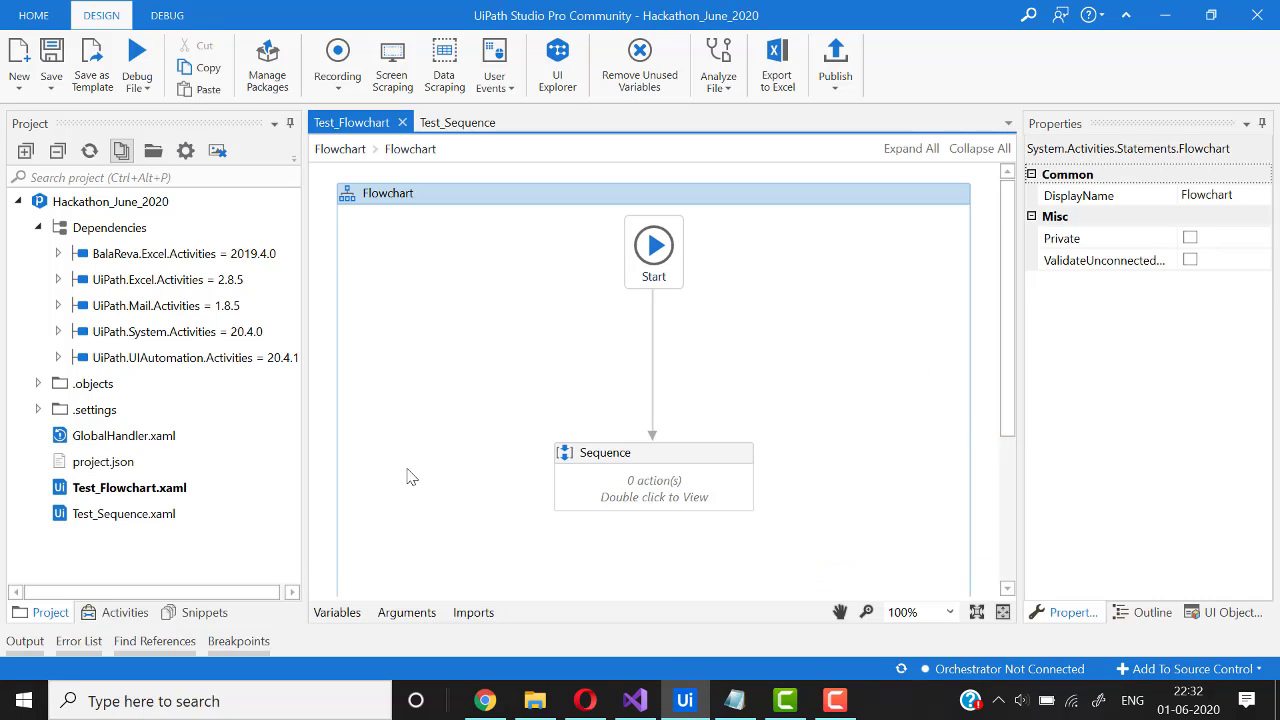
# - Set Test_Sequence.xaml as the main workflow and analyze the whole project
pyautogui.rightClick(150, 512)
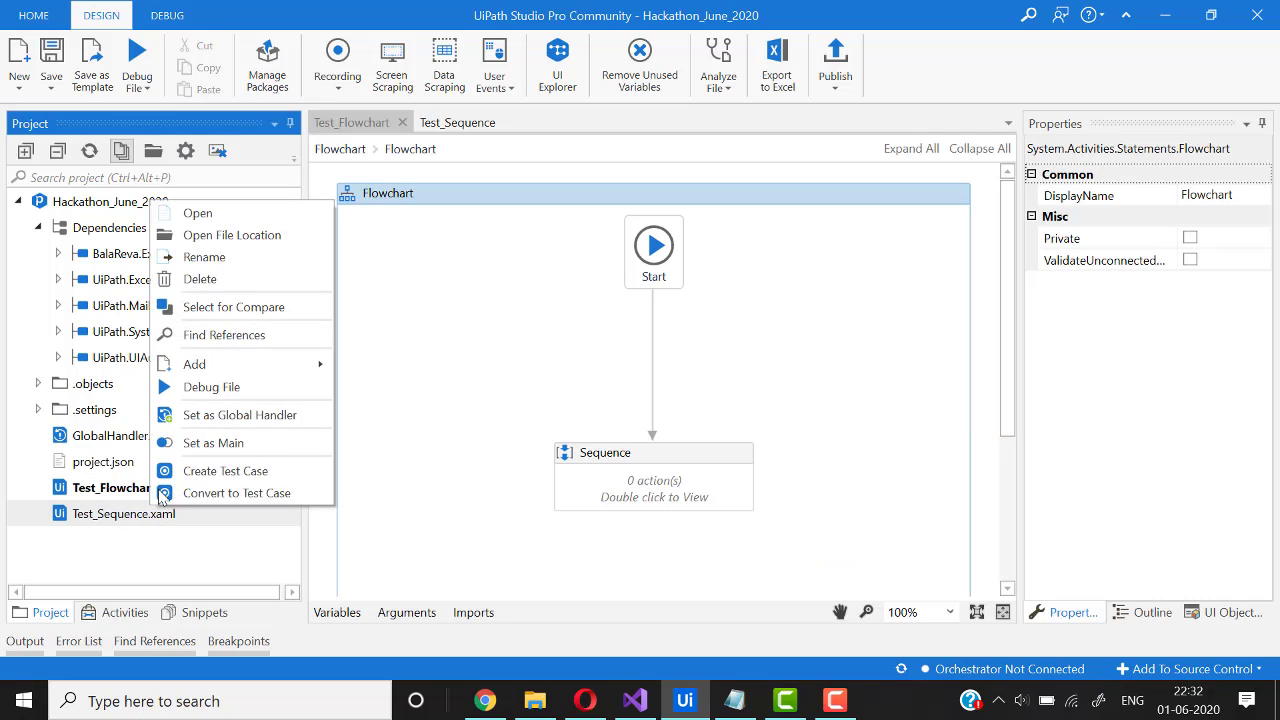
pyautogui.click(210, 443)
pyautogui.click(731, 90)
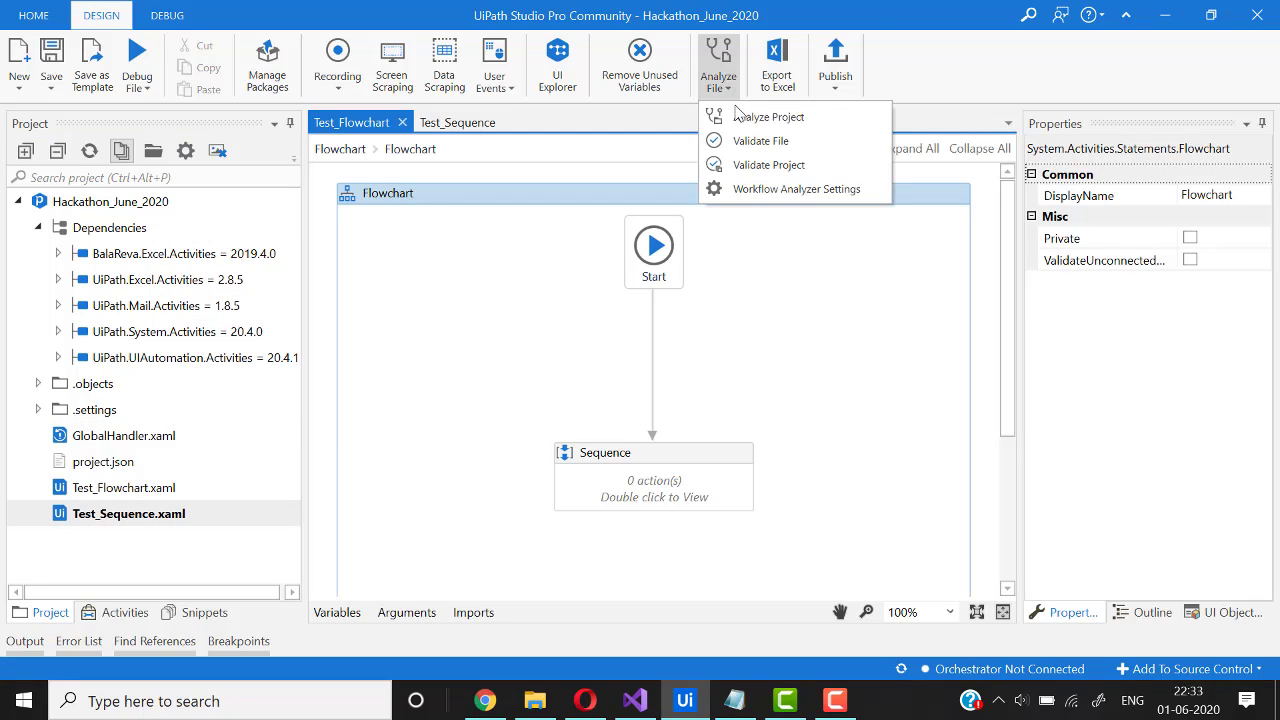
pyautogui.click(738, 118)
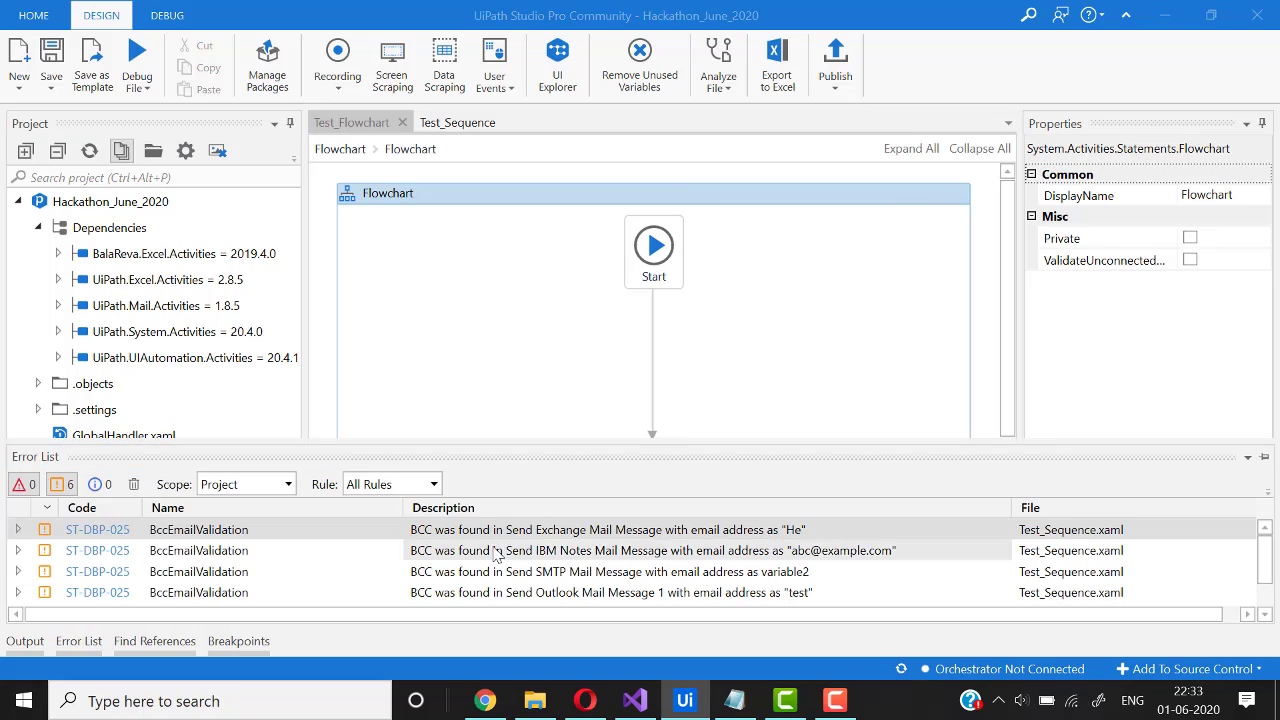
# - Read the recommendation of the Flowchart Top Layer entry and hide the error list
pyautogui.scroll(-1, 495, 560)
pyautogui.click(478, 604)
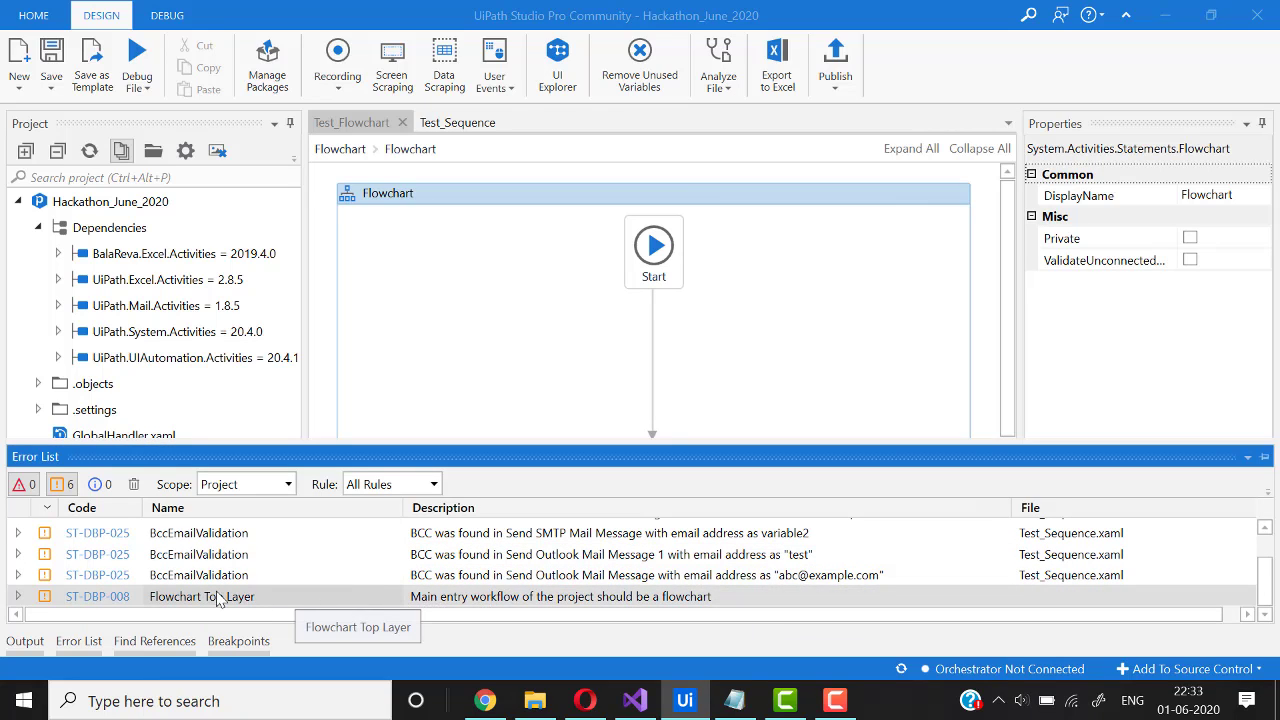
pyautogui.click(18, 596)
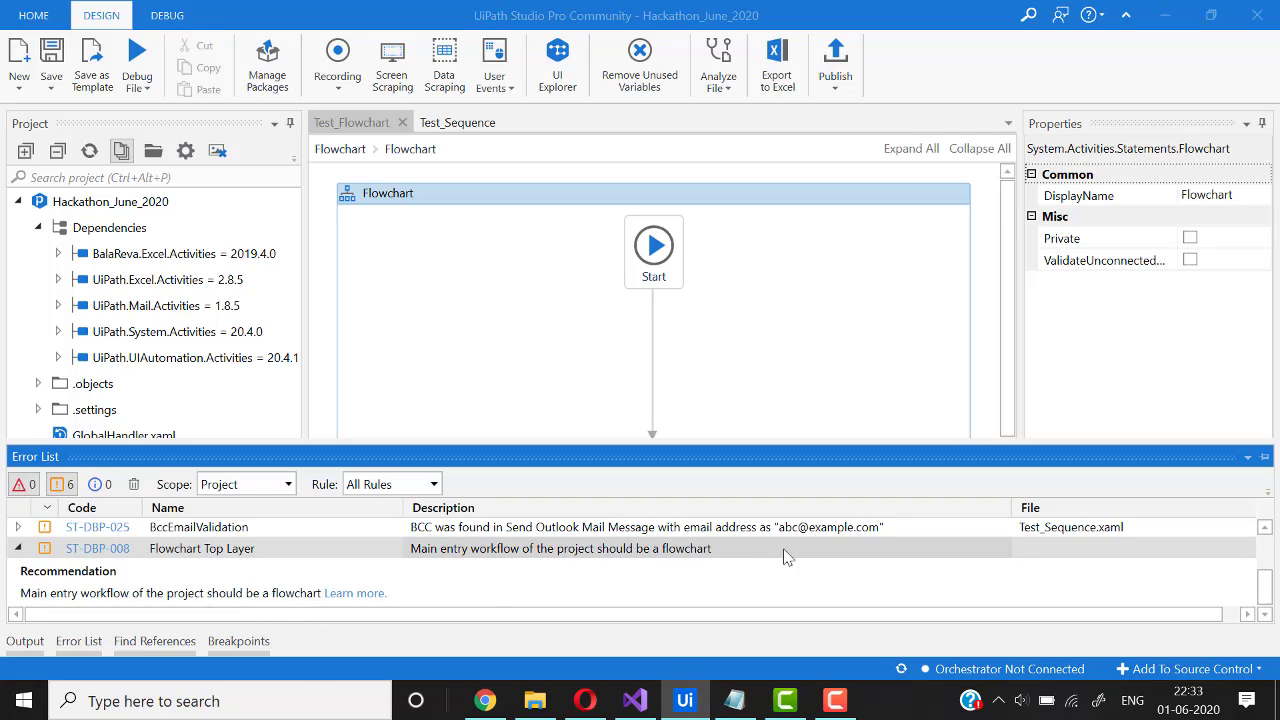
pyautogui.click(870, 350)
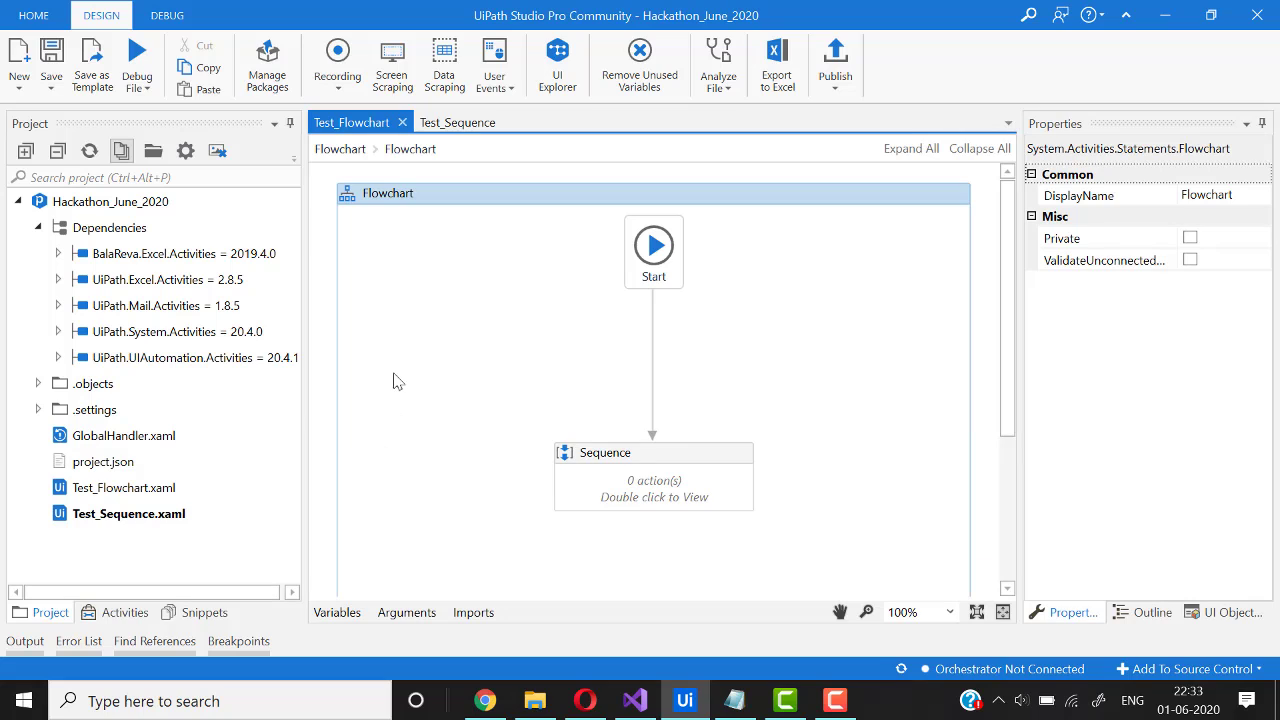
# - Switch to the Notepad notes, highlight the rule about Boolean naming, and return to UiPath Studio
pyautogui.click(736, 702)
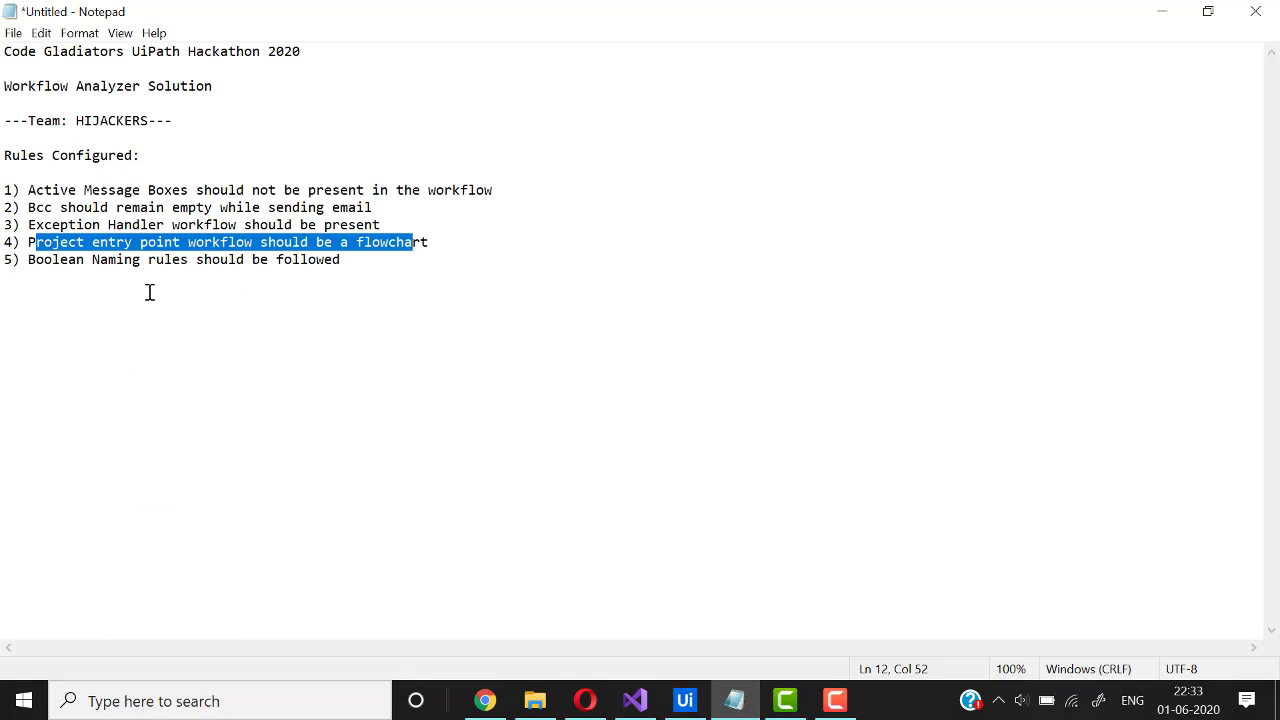
pyautogui.moveTo(31, 262); pyautogui.dragTo(213, 271)
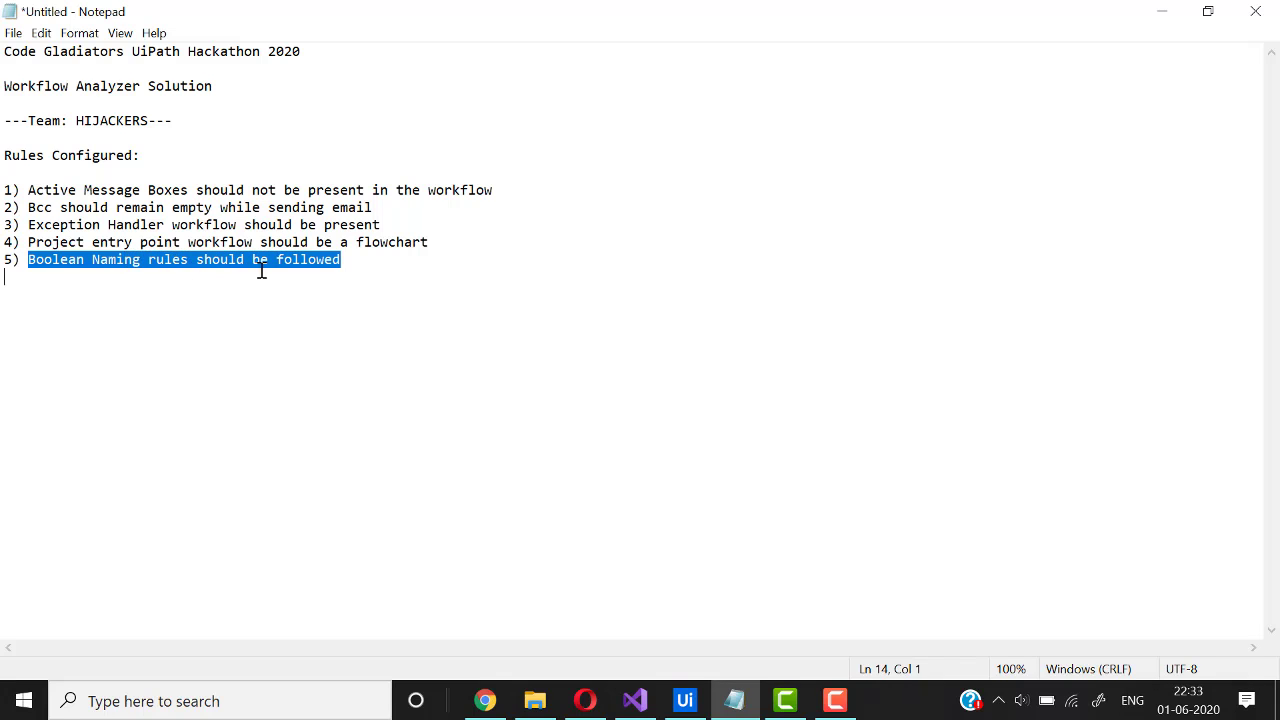
pyautogui.click(1158, 12)
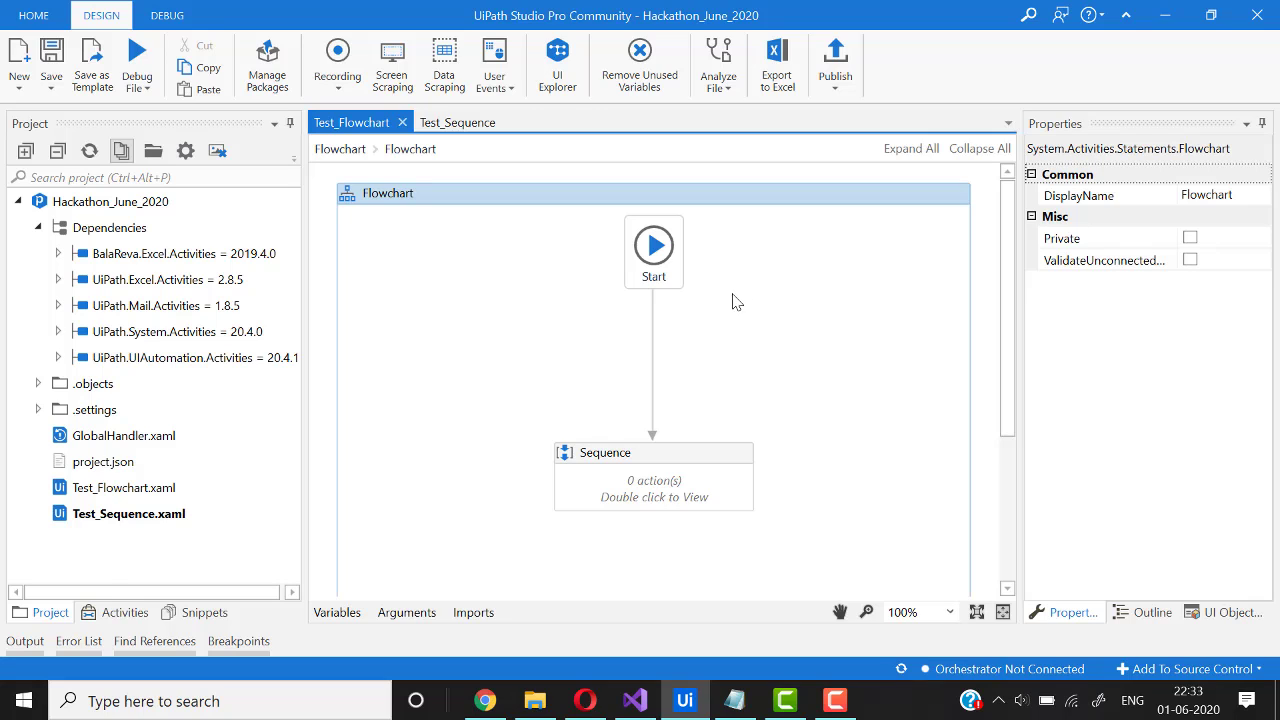
# - Show the Test_Sequence workflow, view its list of variables, and hide the list
pyautogui.click(460, 128)
pyautogui.click(349, 615)
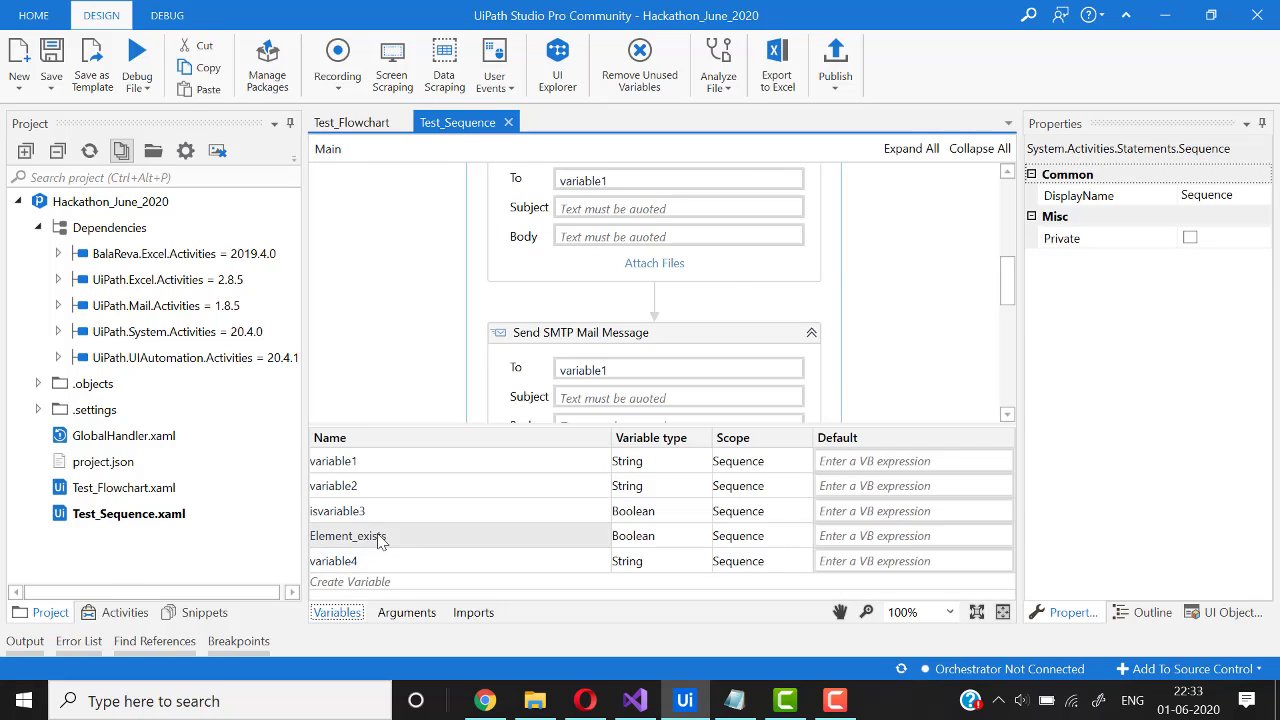
pyautogui.click(337, 613)
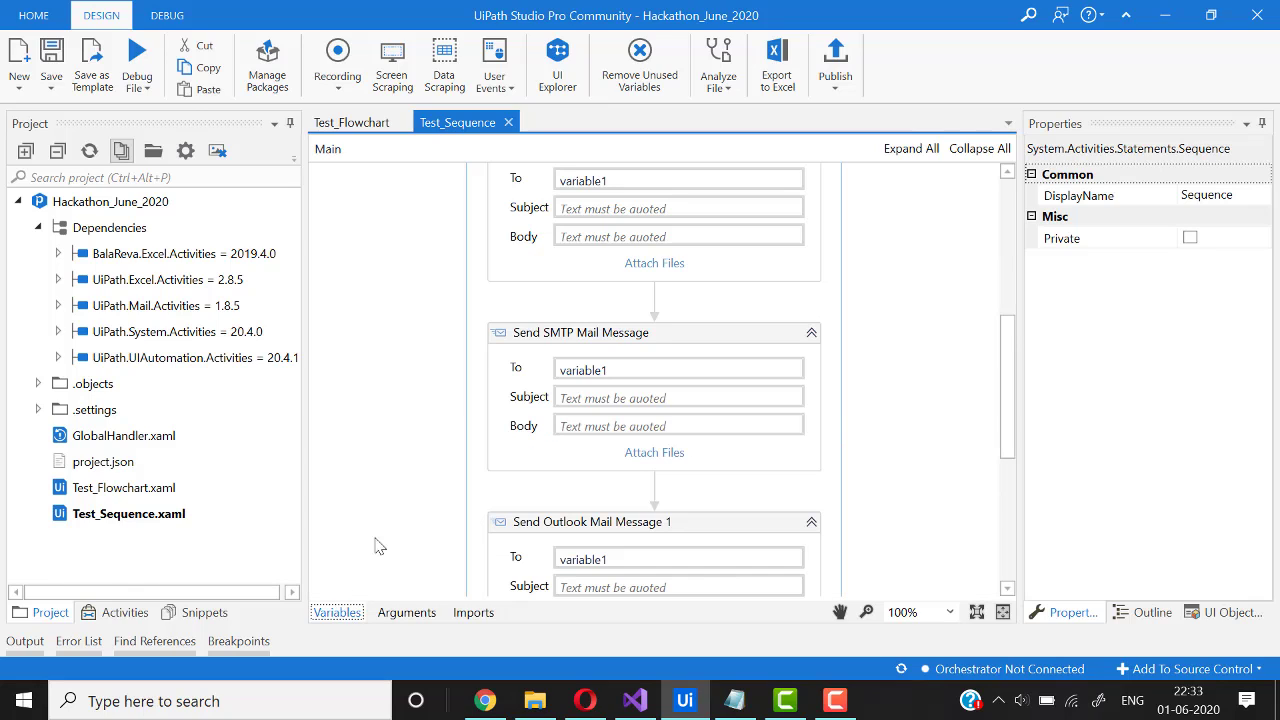
# - Enable the BooleanVariableVerbs rule (ST-NMG-010) in the Workflow Analyzer settings and apply the change
pyautogui.click(727, 88)
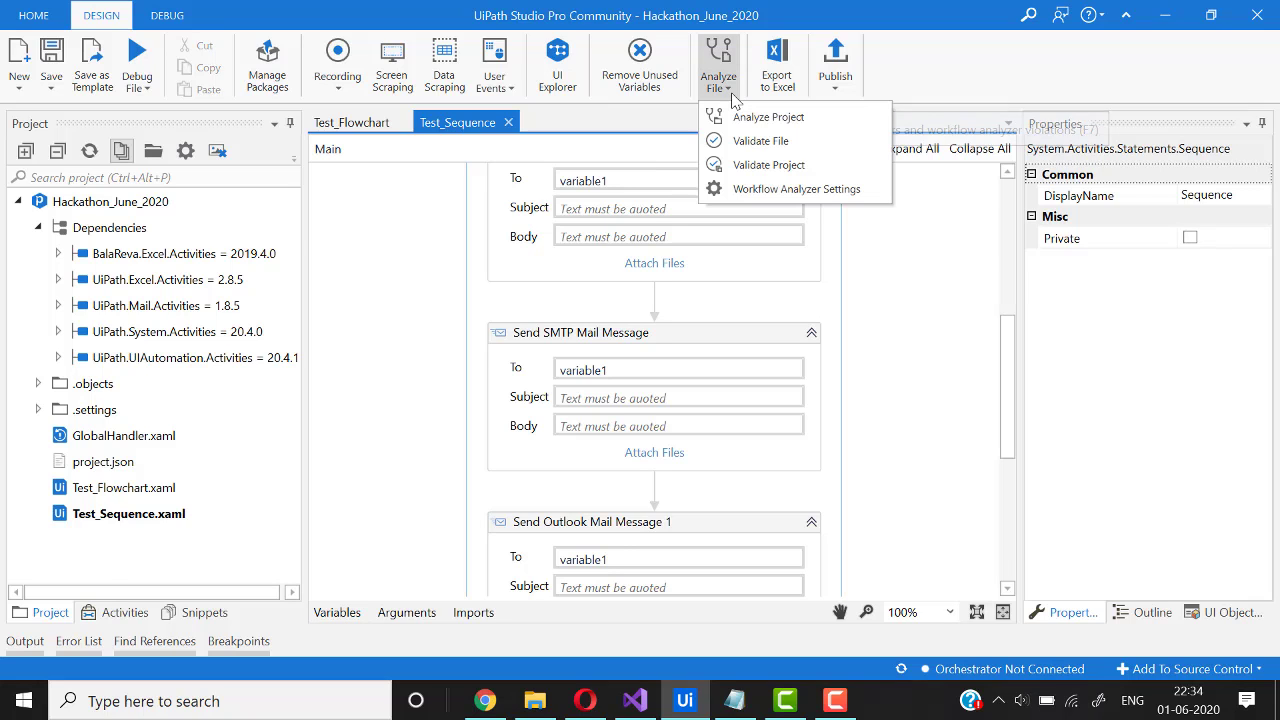
pyautogui.click(765, 190)
pyautogui.scroll(-5, 685, 345)
pyautogui.scroll(-10, 686, 358)
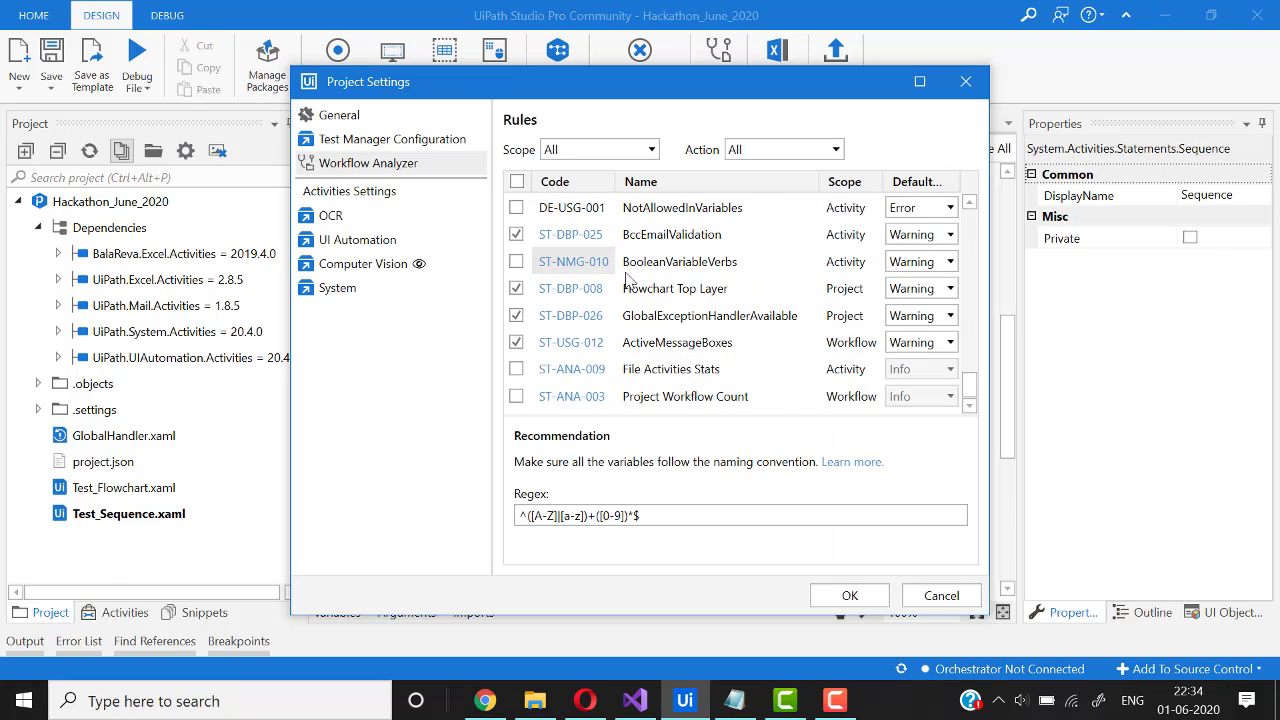
pyautogui.click(516, 261)
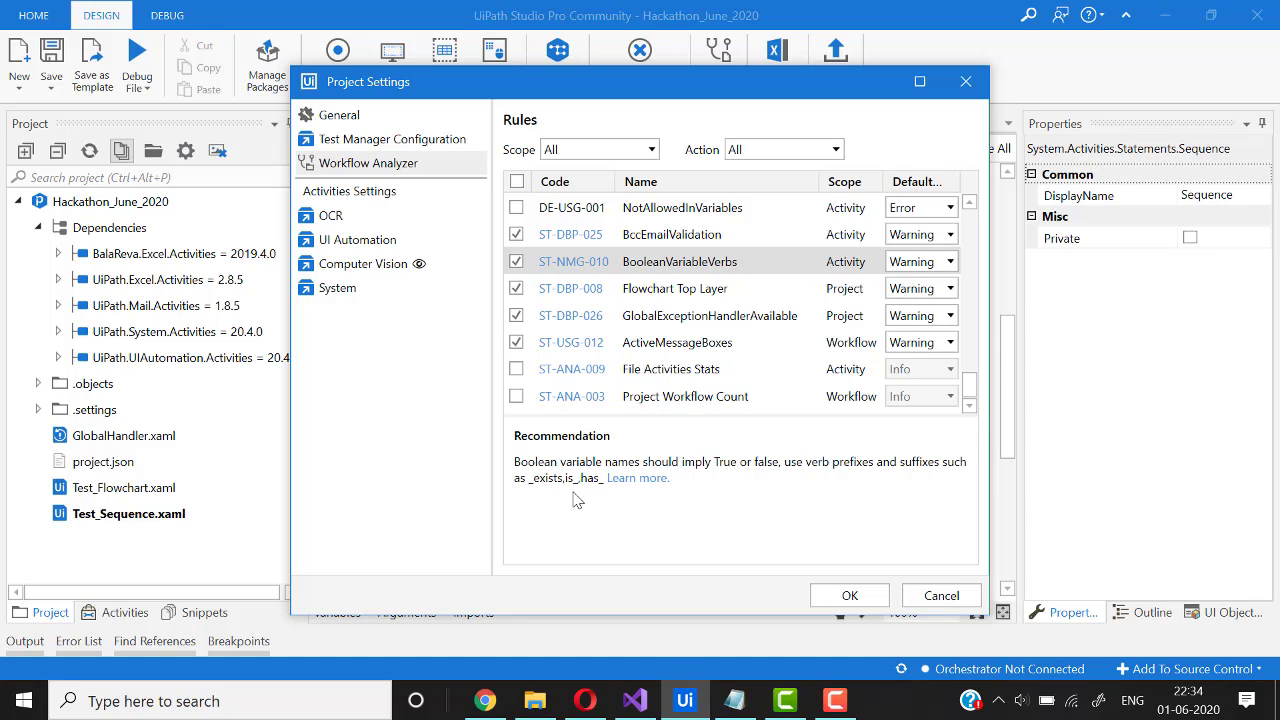
pyautogui.click(850, 595)
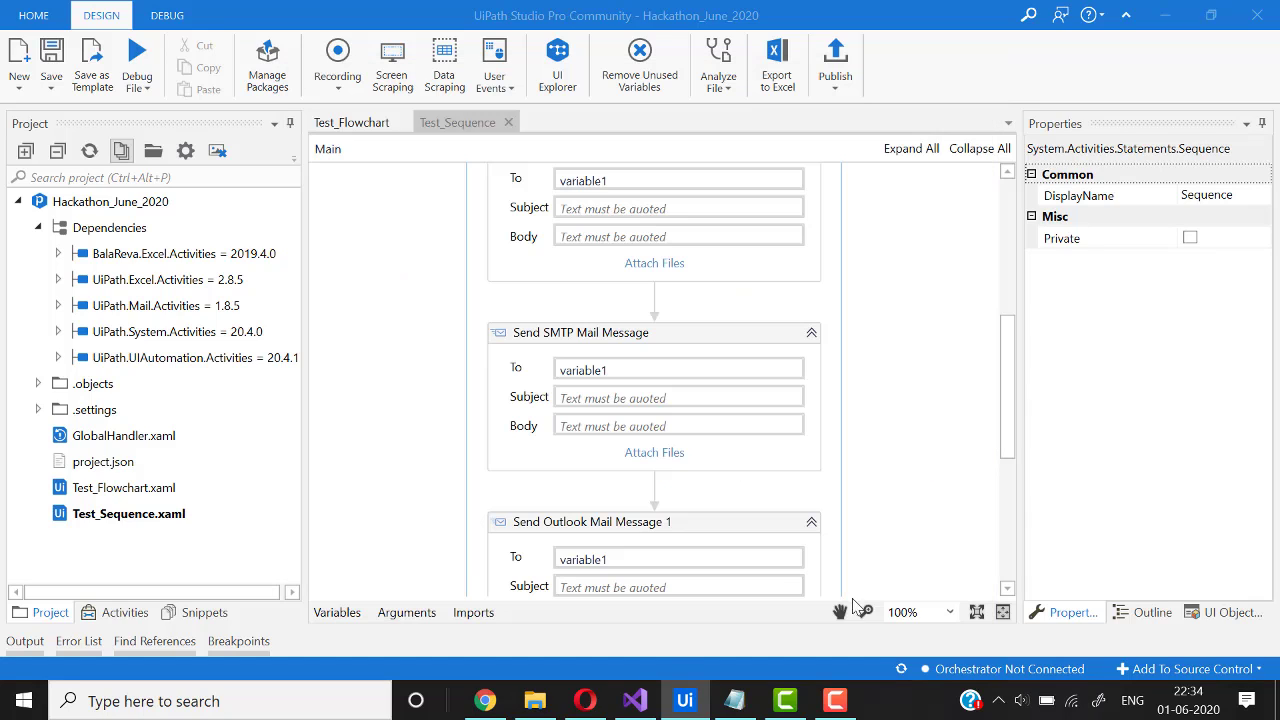
# - Show the Test_Sequence variables, rename the Boolean variable isvariable3 to variable3, and save the workflow
pyautogui.click(352, 612)
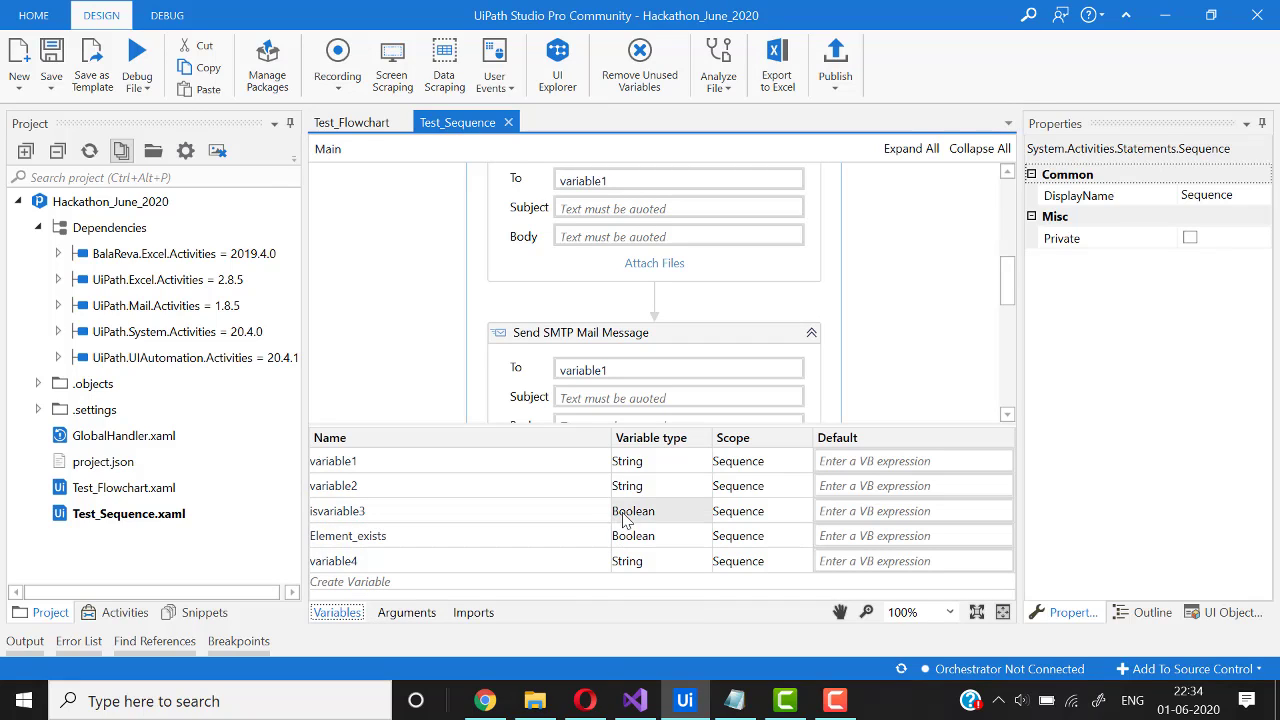
pyautogui.click(453, 511)
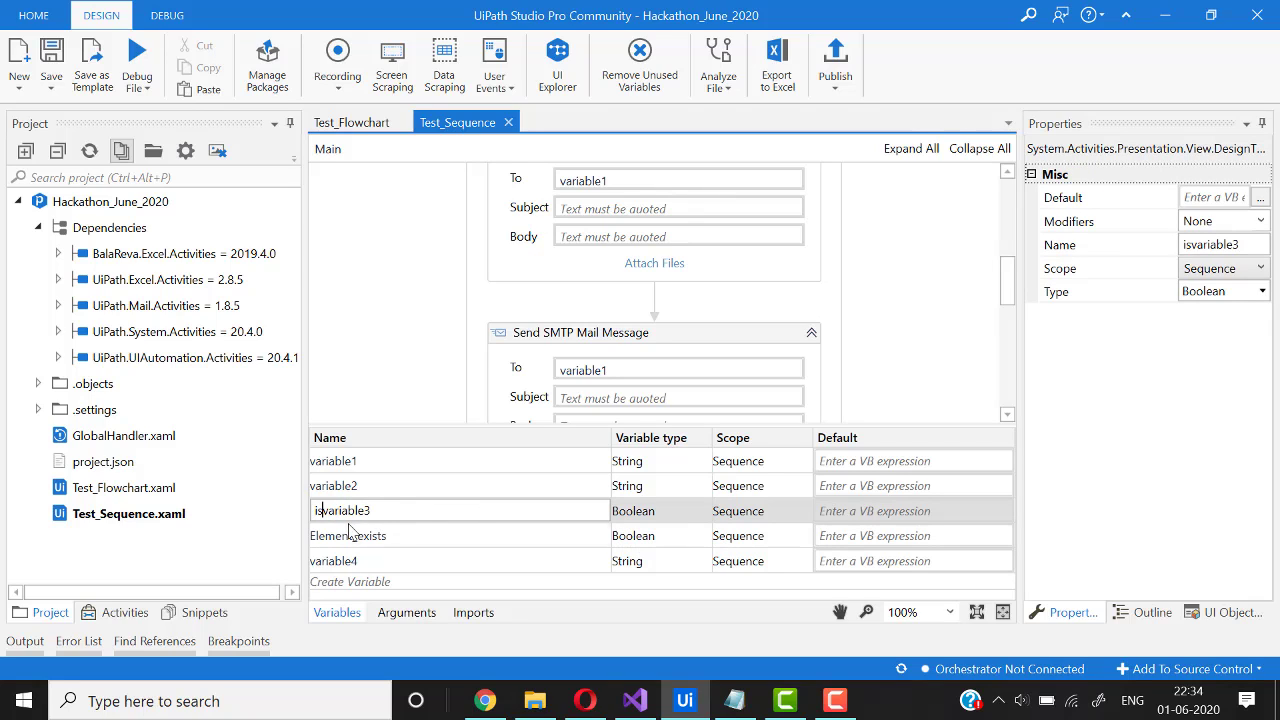
pyautogui.press('BackSpace')
pyautogui.press('BackSpace')
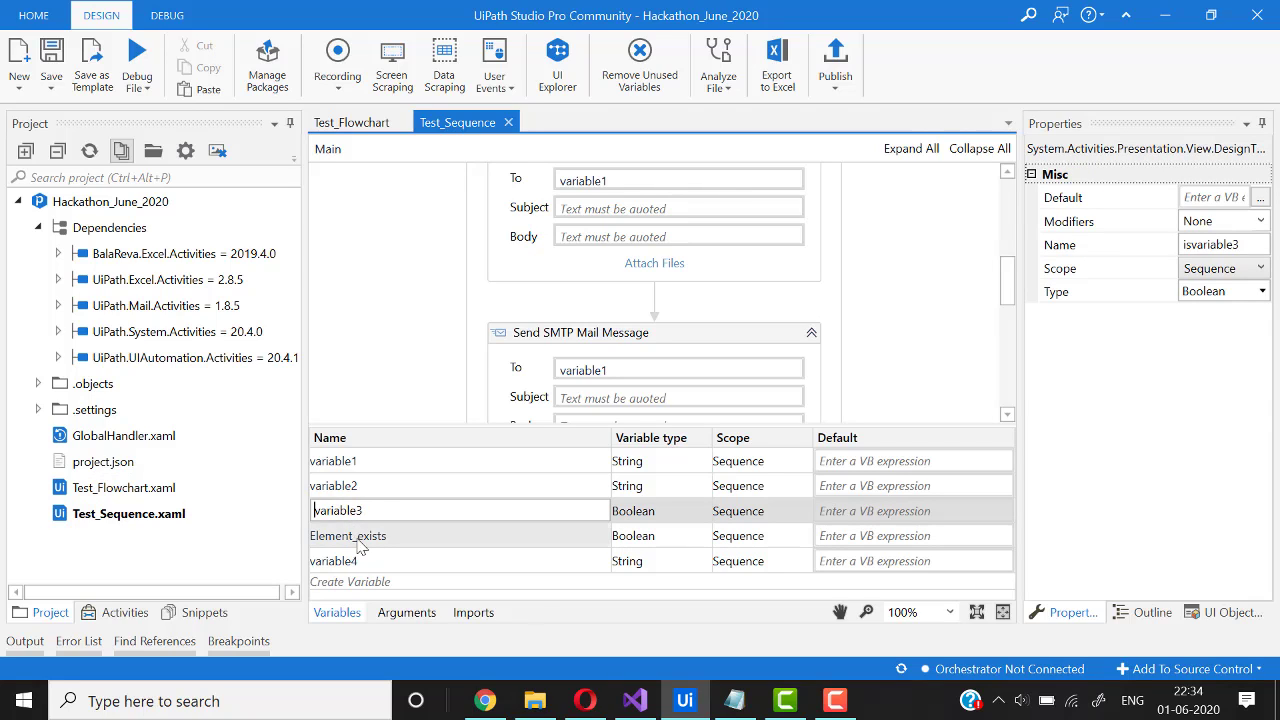
pyautogui.click(372, 540)
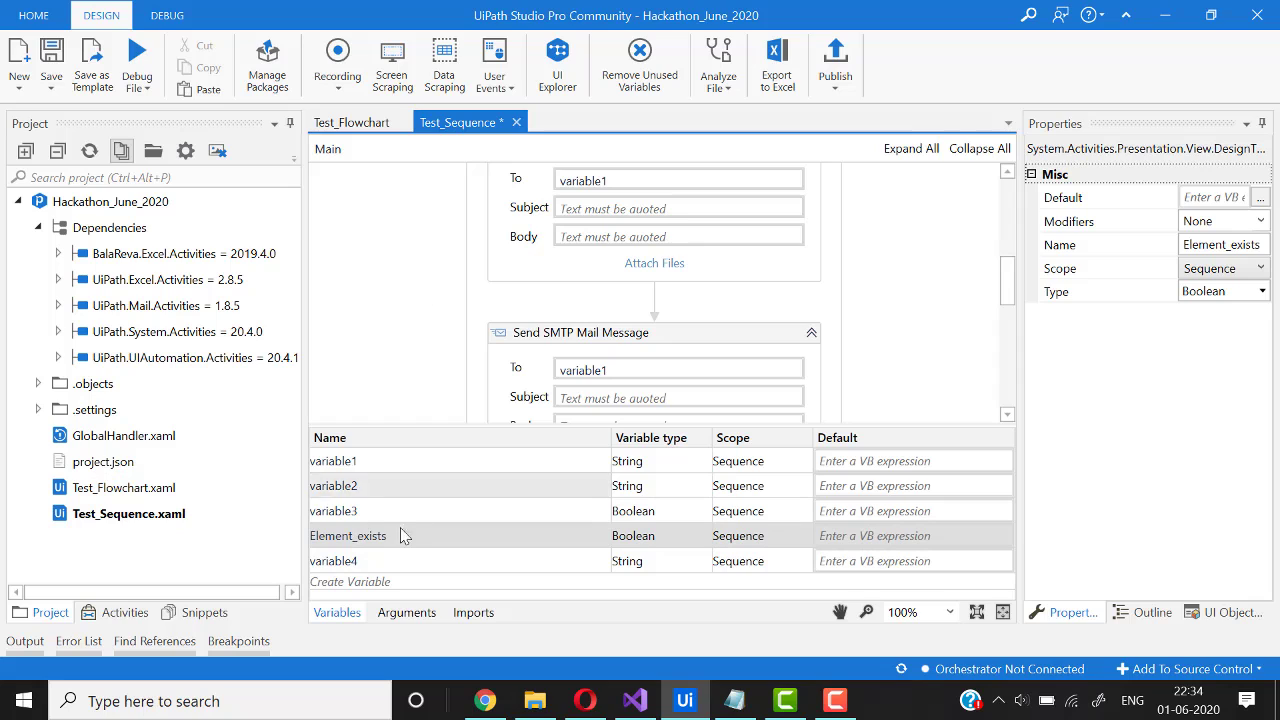
pyautogui.click(51, 60)
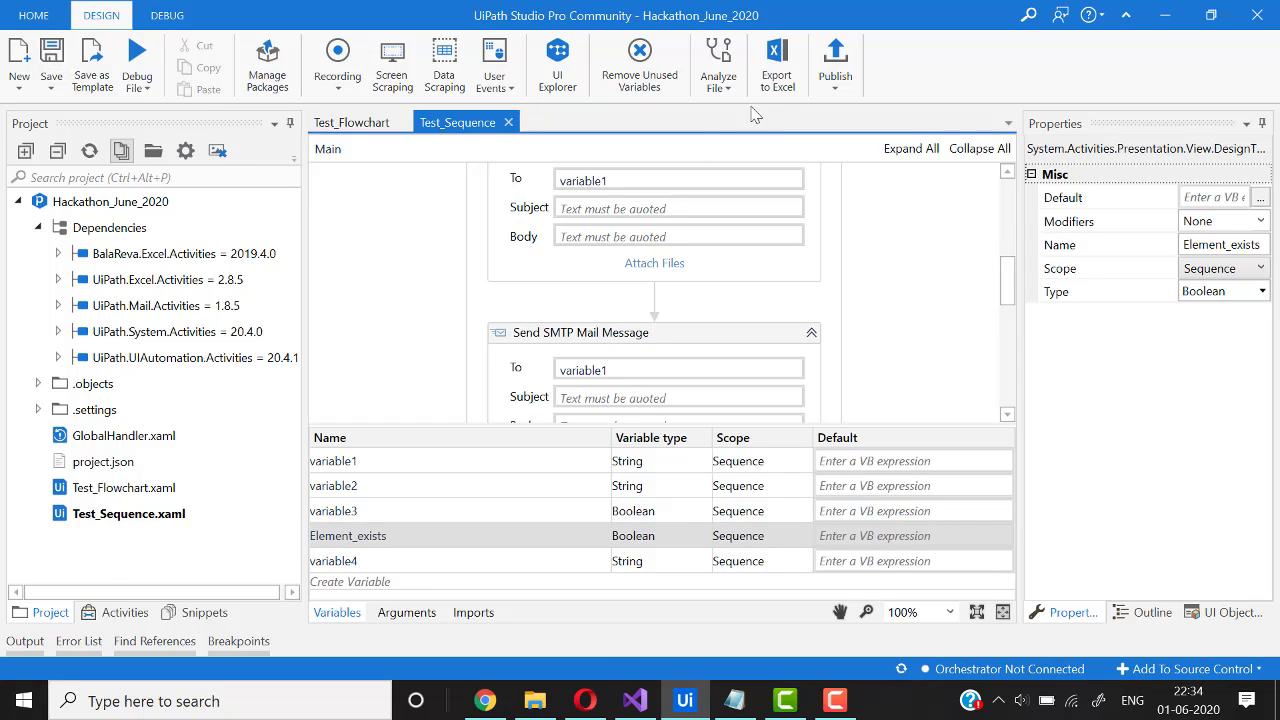
# - Run the Workflow Analyzer and select the BooleanVariableVerbs entry in the error list
pyautogui.click(718, 80)
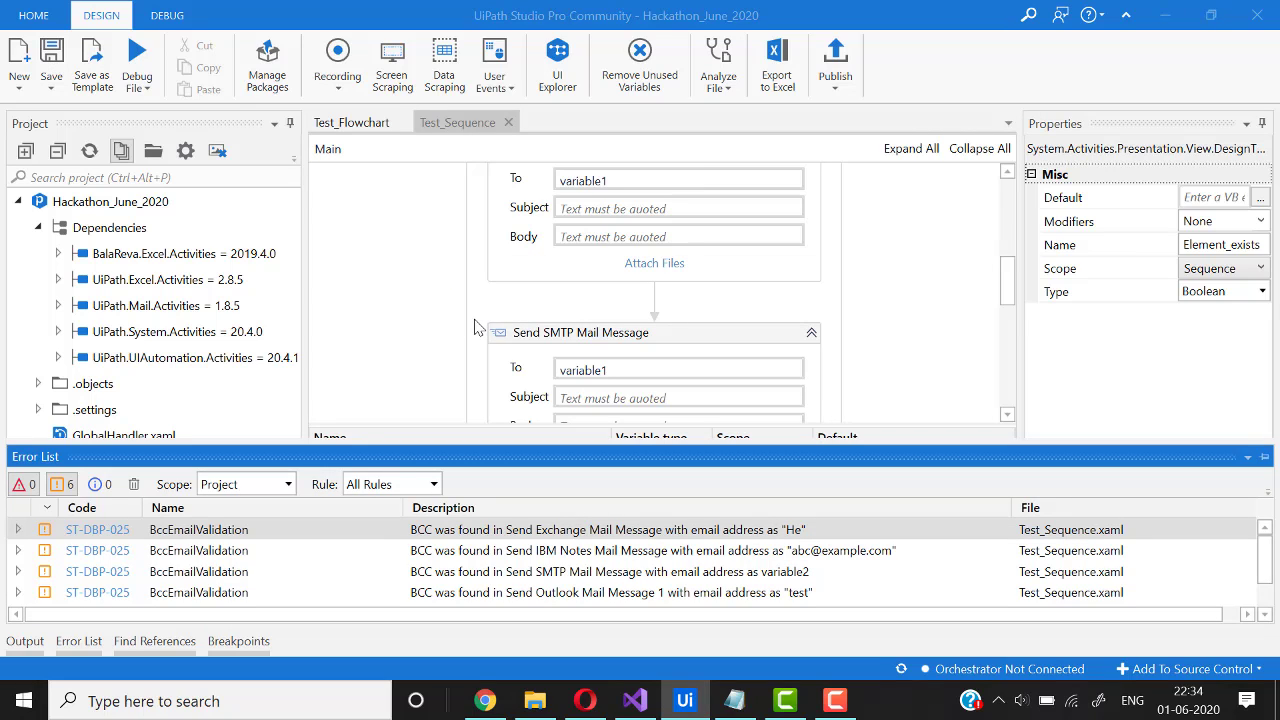
pyautogui.scroll(-1, 230, 565)
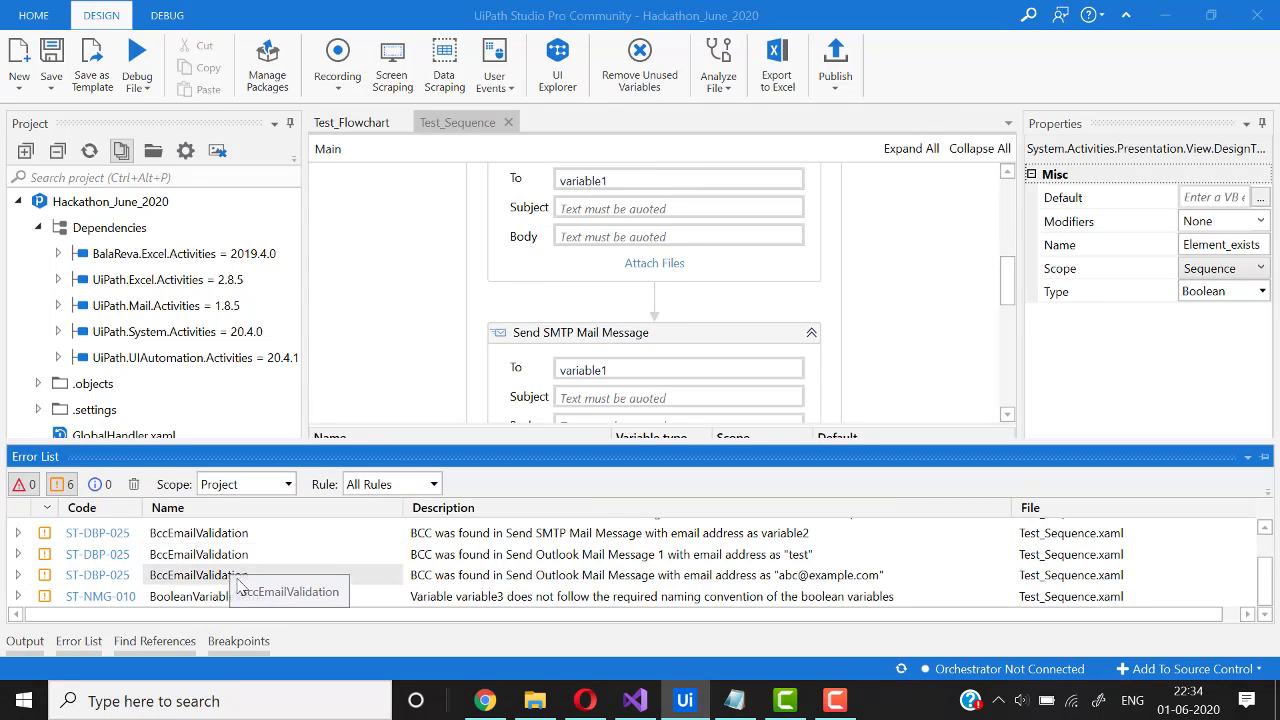
pyautogui.click(236, 597)
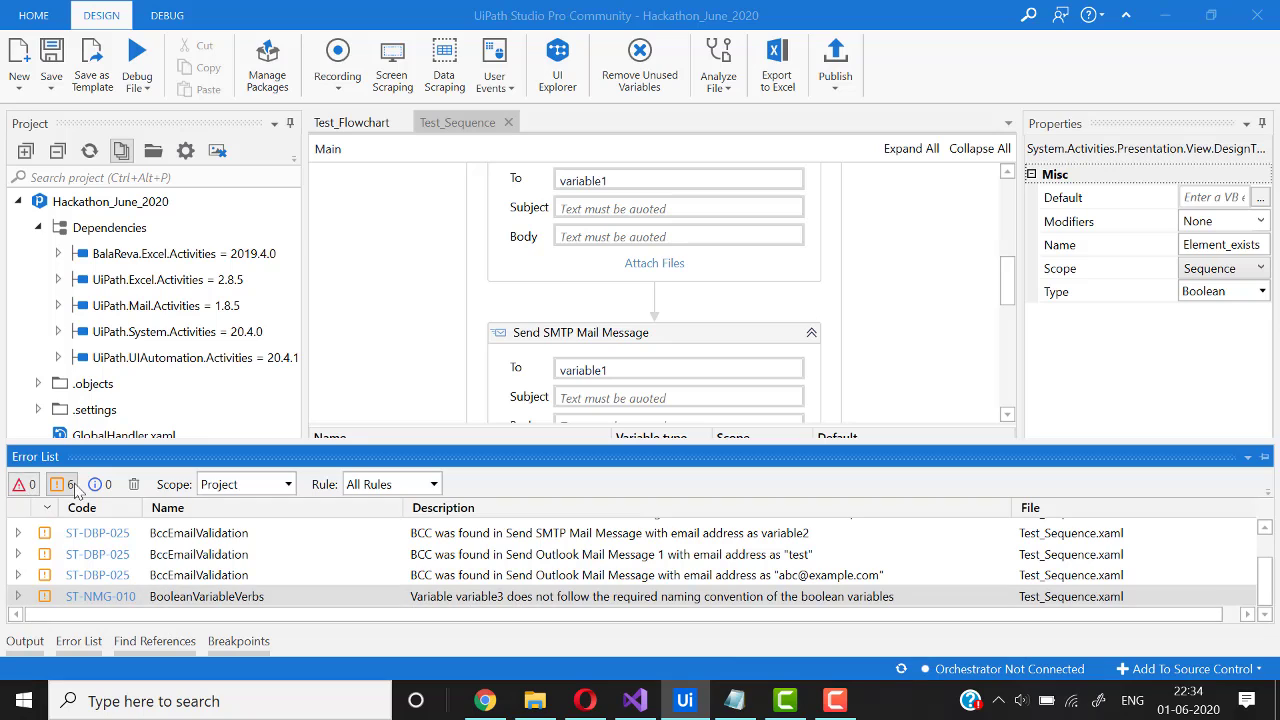
# - Rename the Boolean variable variable3 to is_variable3, hide the variable list, and save the workflow
pyautogui.click(412, 390)
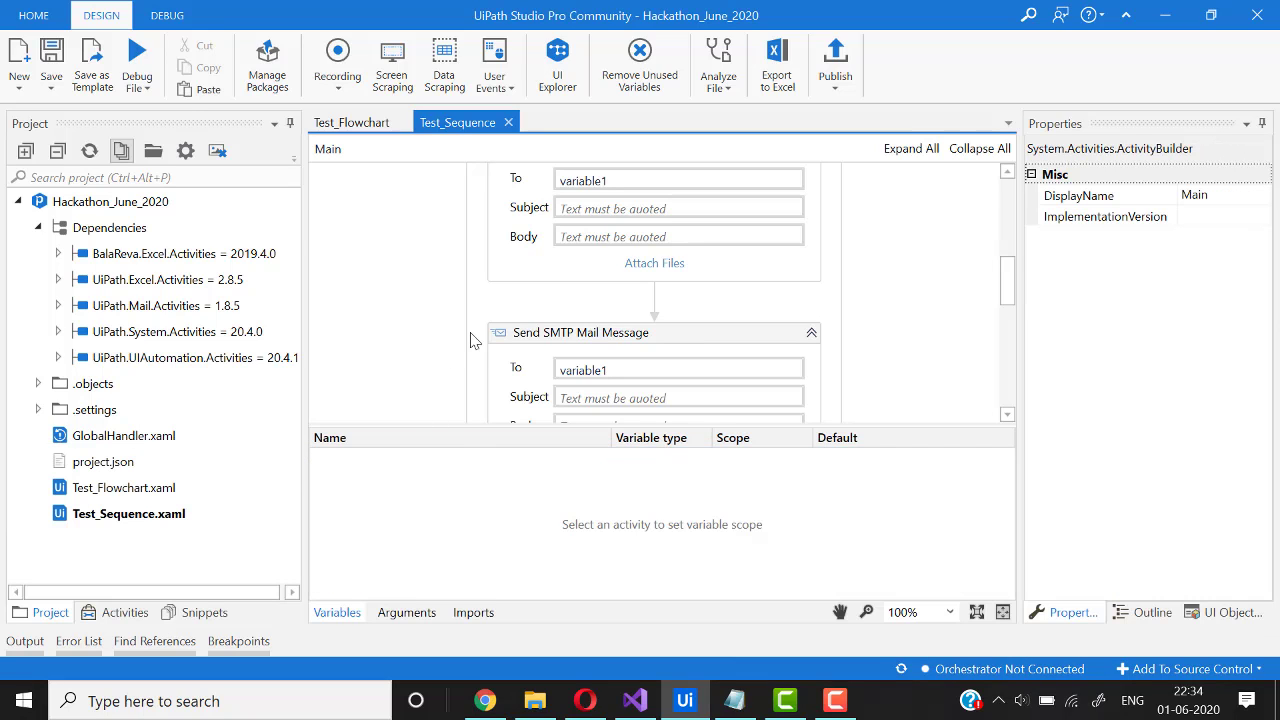
pyautogui.click(494, 305)
pyautogui.click(420, 547)
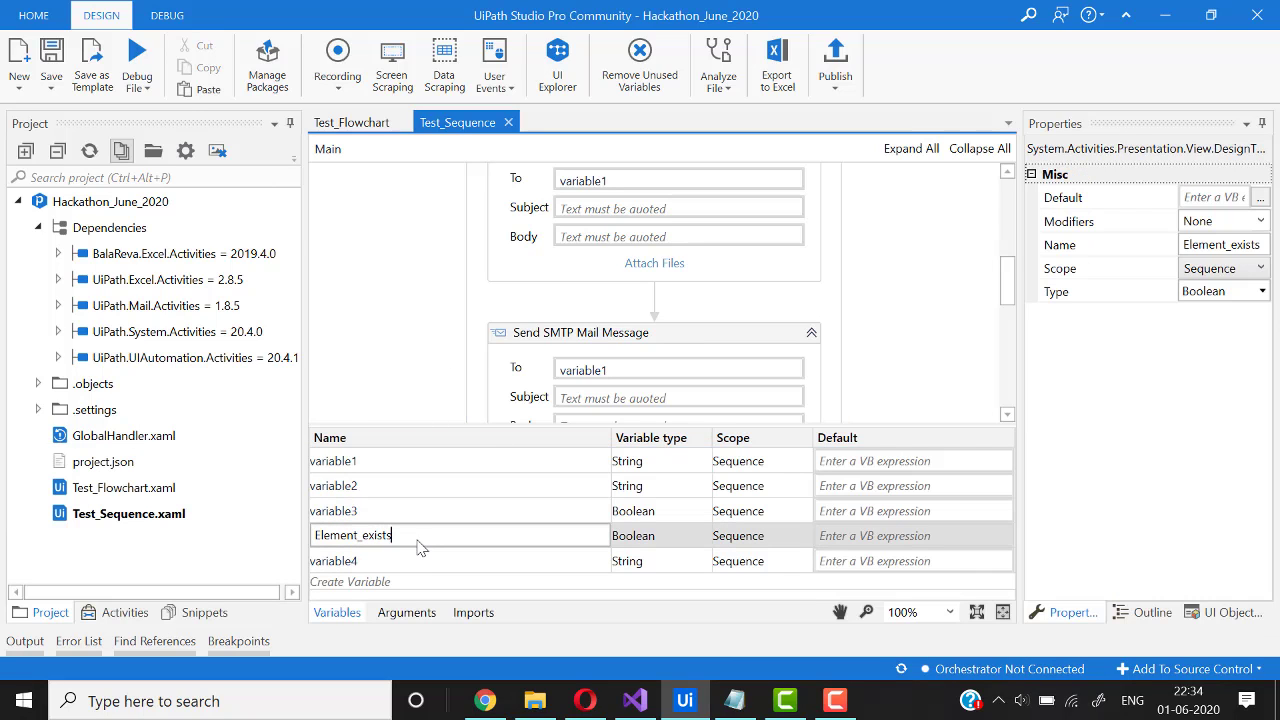
pyautogui.click(390, 512)
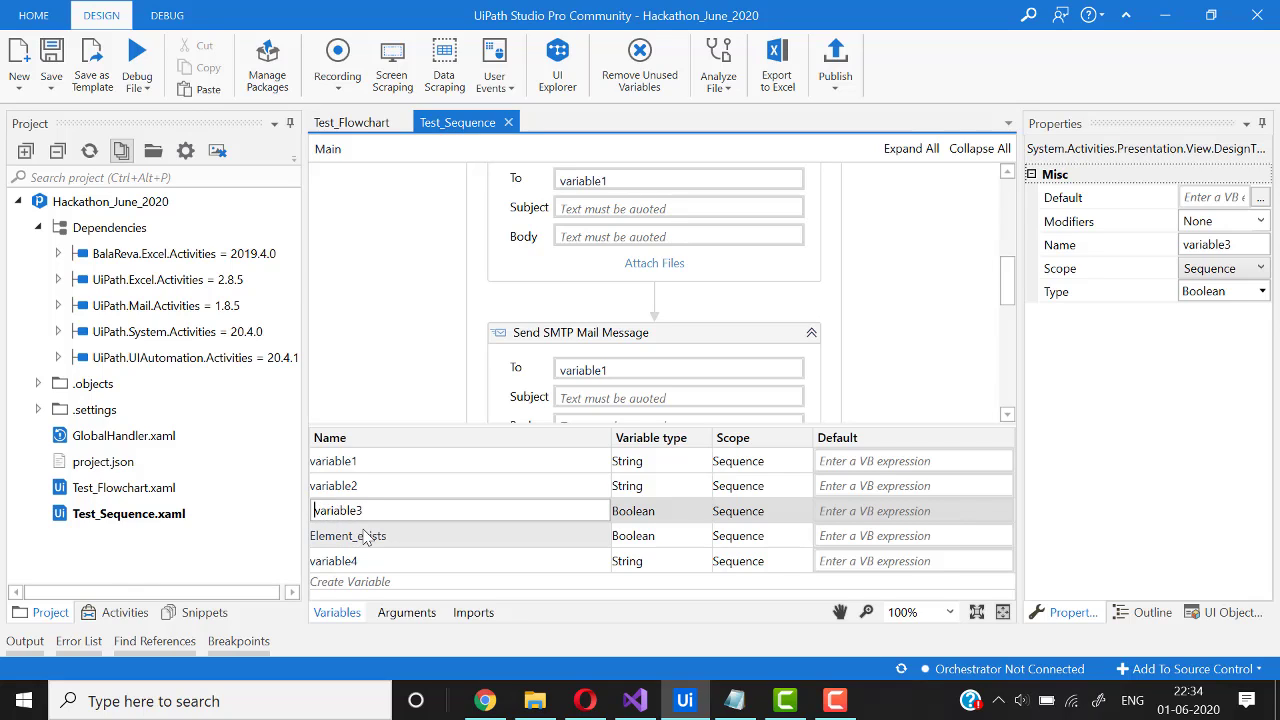
pyautogui.press('Home')
pyautogui.write('is_')
pyautogui.click(337, 612)
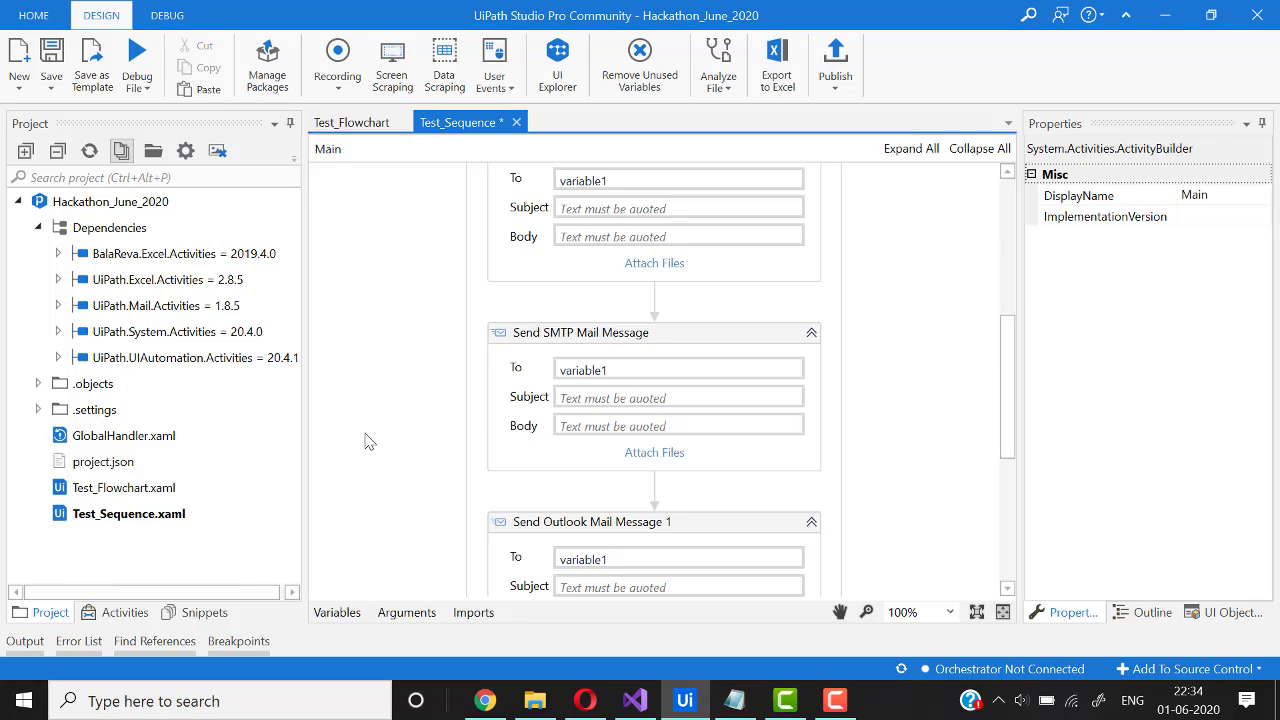
pyautogui.hotkey('ctrl', 's')
# - Analyze the whole project, review the warnings in the error list, and return to the Test_Sequence workflow
pyautogui.click(718, 76)
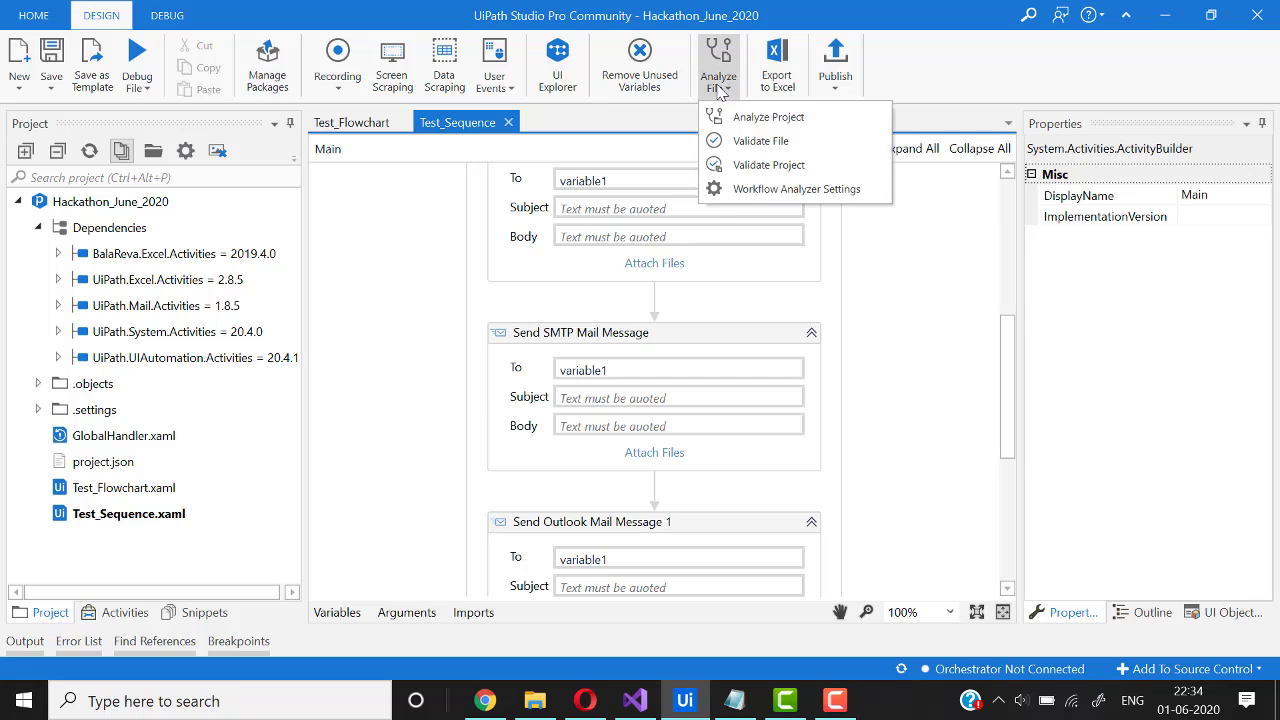
pyautogui.click(743, 118)
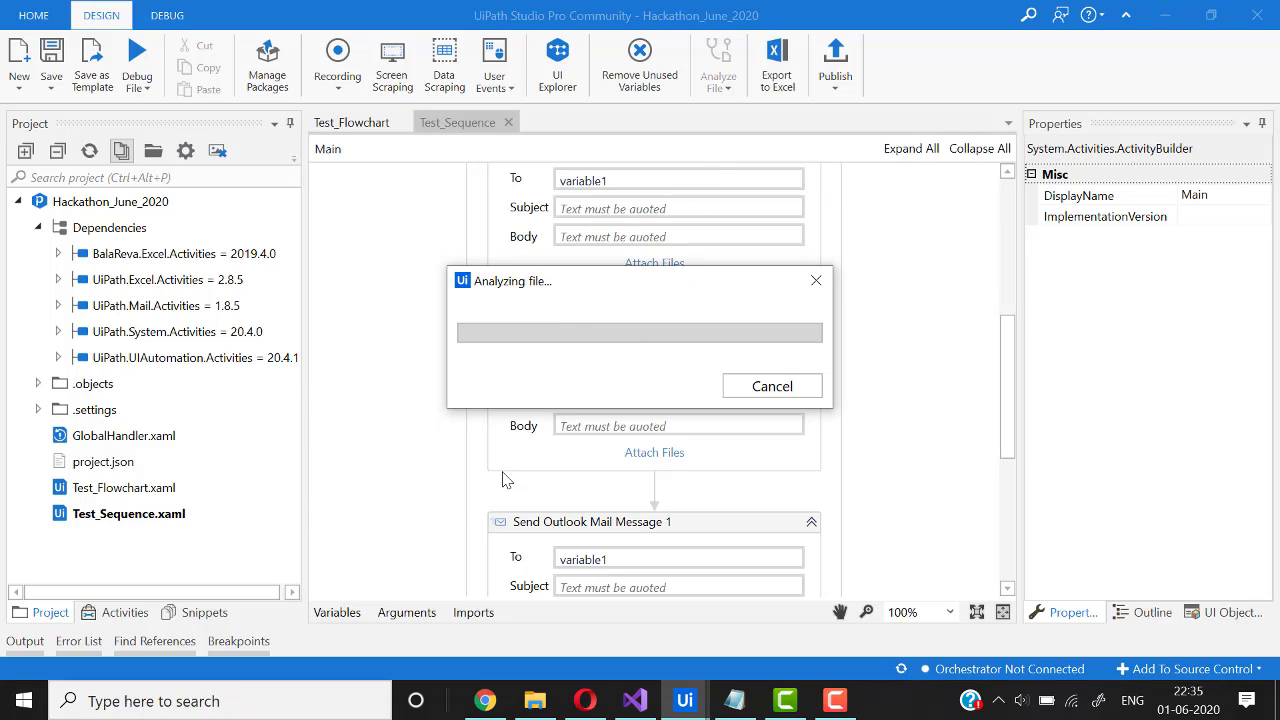
pyautogui.scroll(-1, 252, 560)
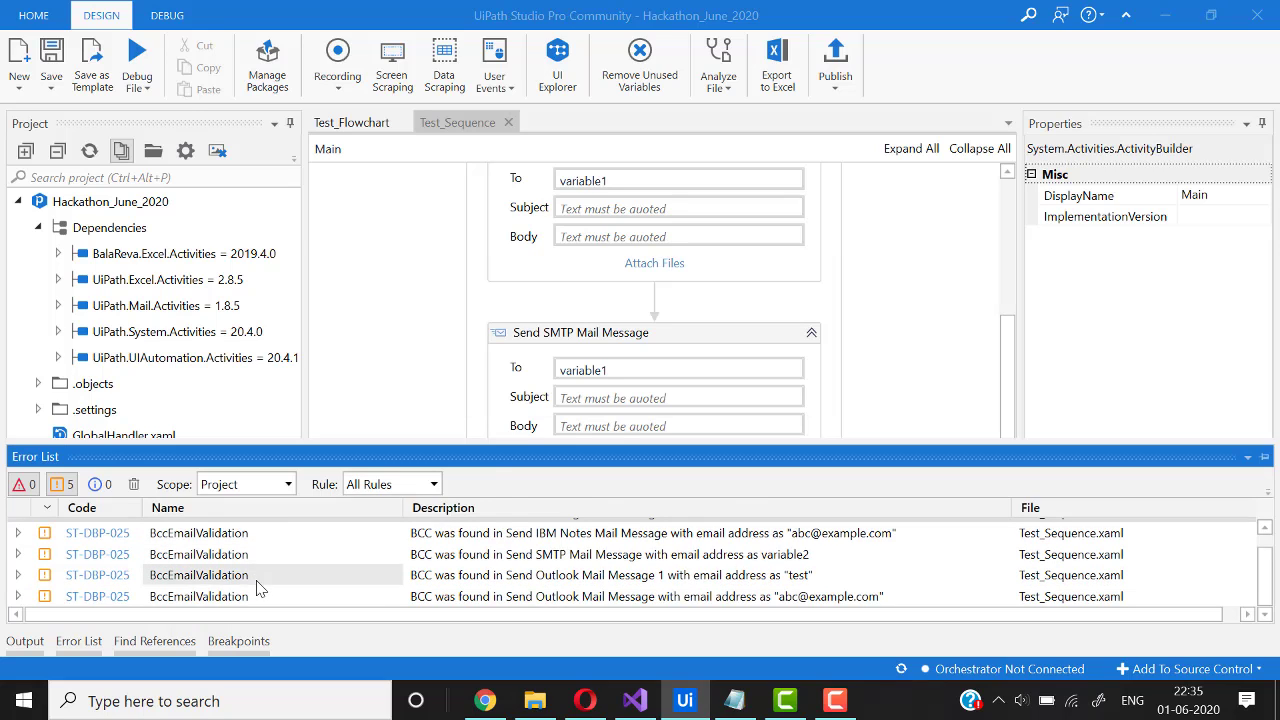
pyautogui.scroll(1, 257, 587)
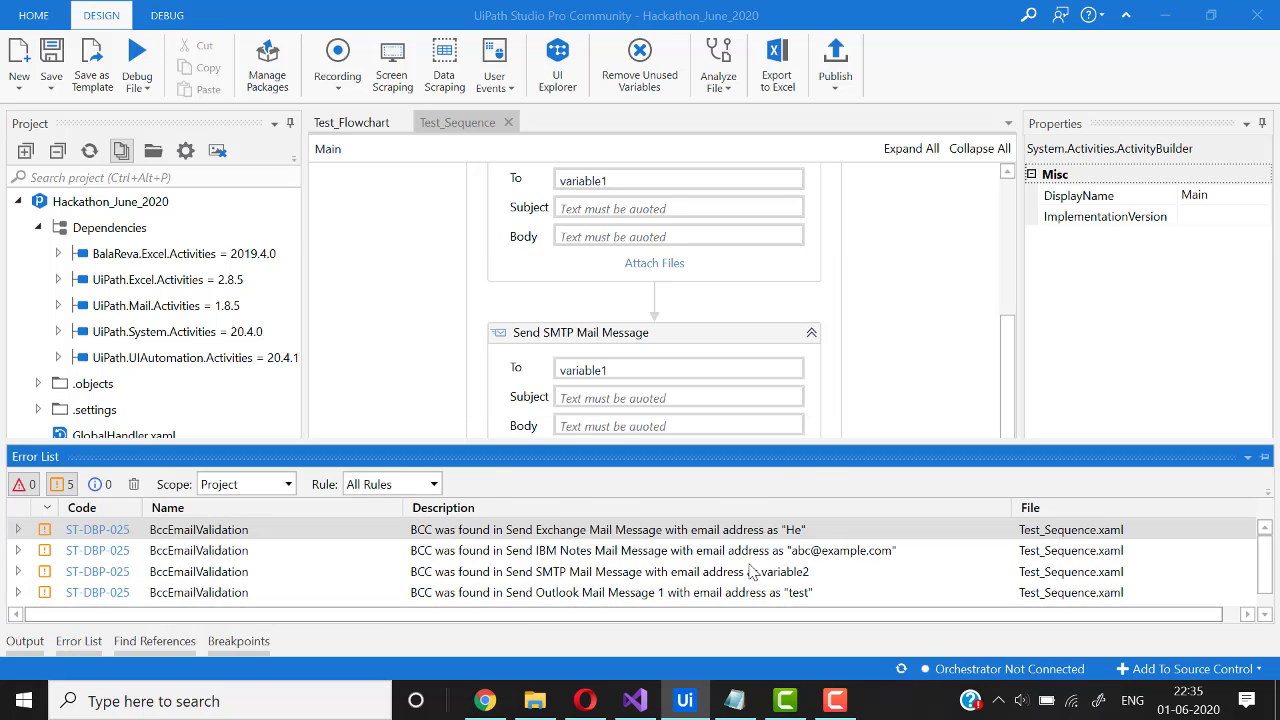
pyautogui.click(905, 455)
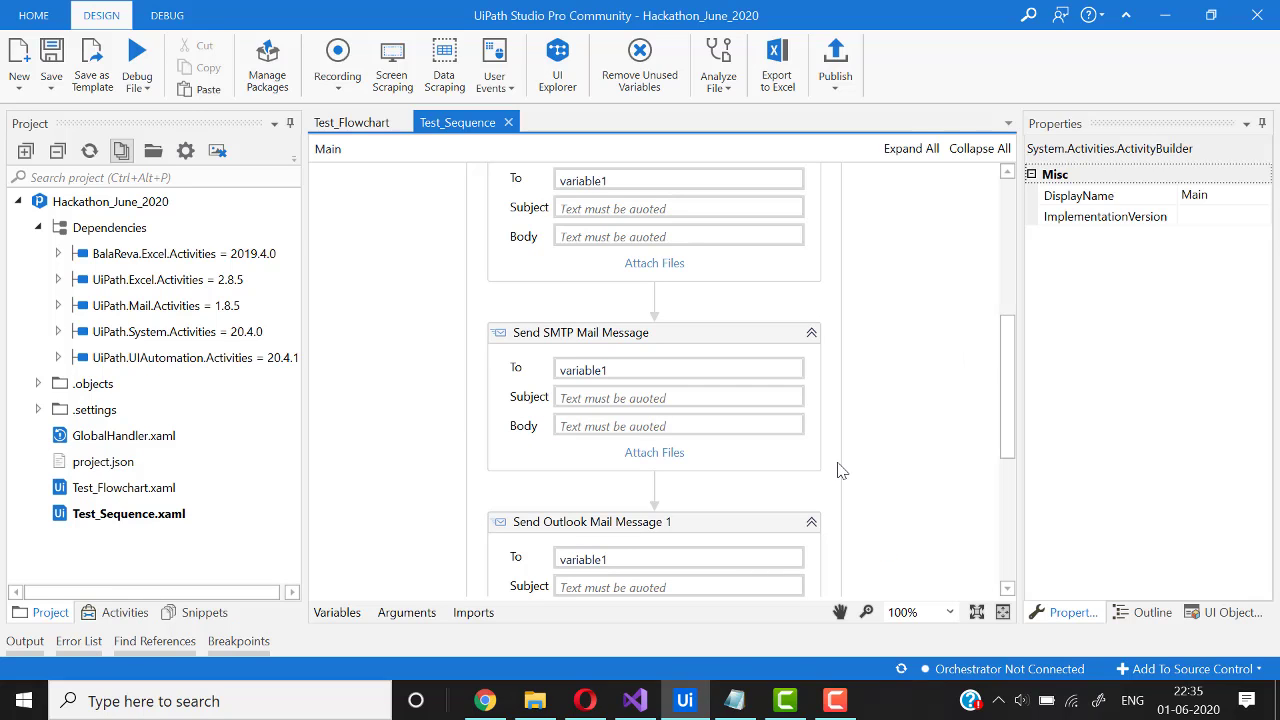
pyautogui.scroll(-2, 838, 470)
pyautogui.scroll(-4, 840, 474)
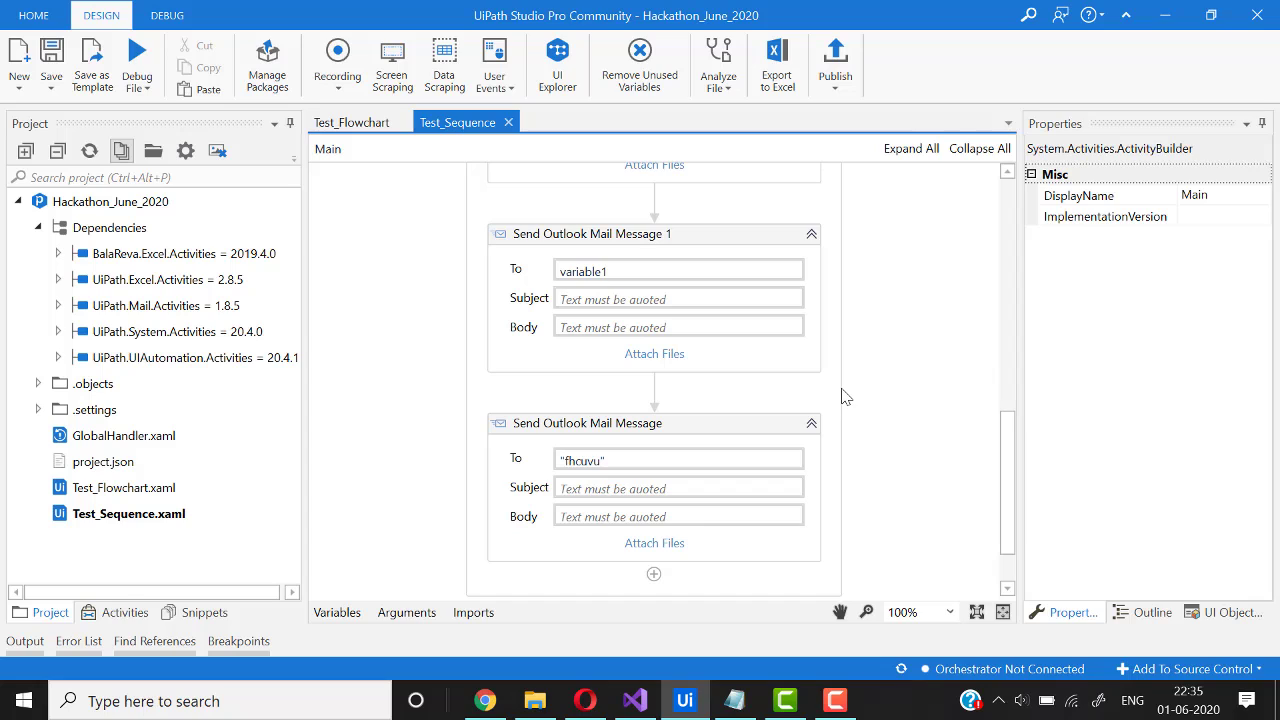
# - Switch to File Explorer, open the Hackathon_Solution workbook in Excel, and highlight the row of the BCC rule
pyautogui.click(535, 700)
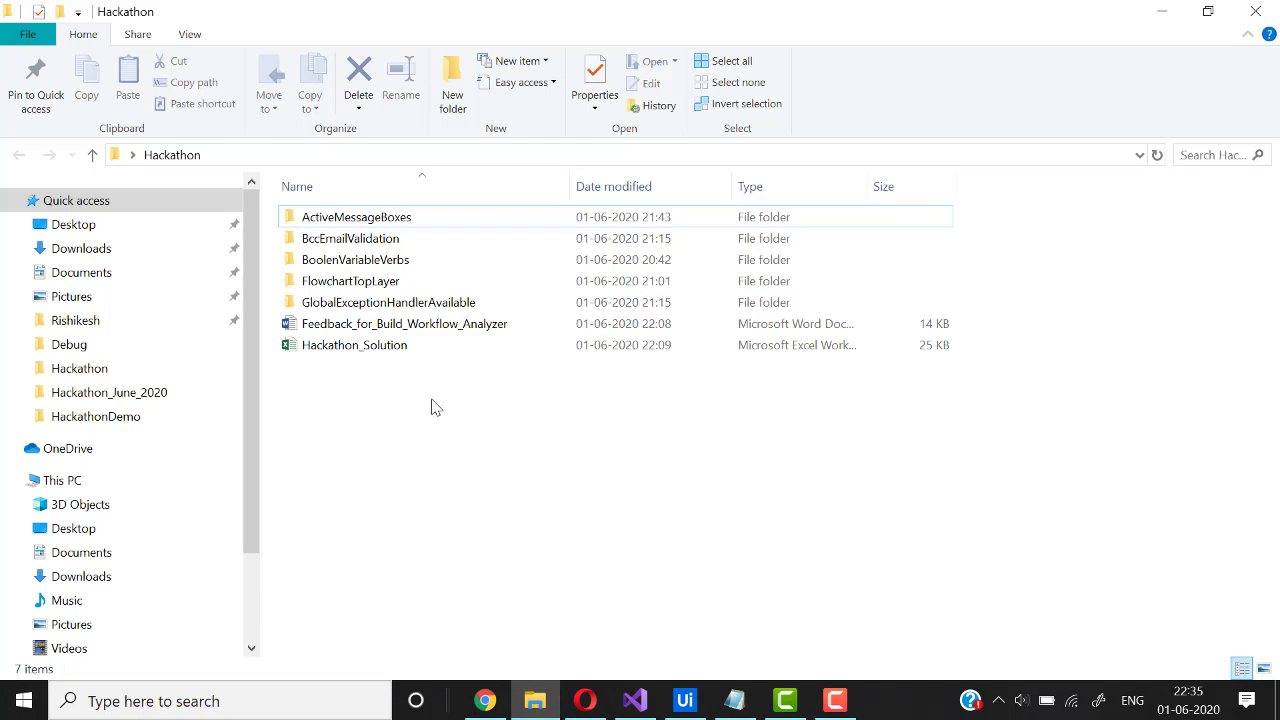
pyautogui.doubleClick(458, 352)
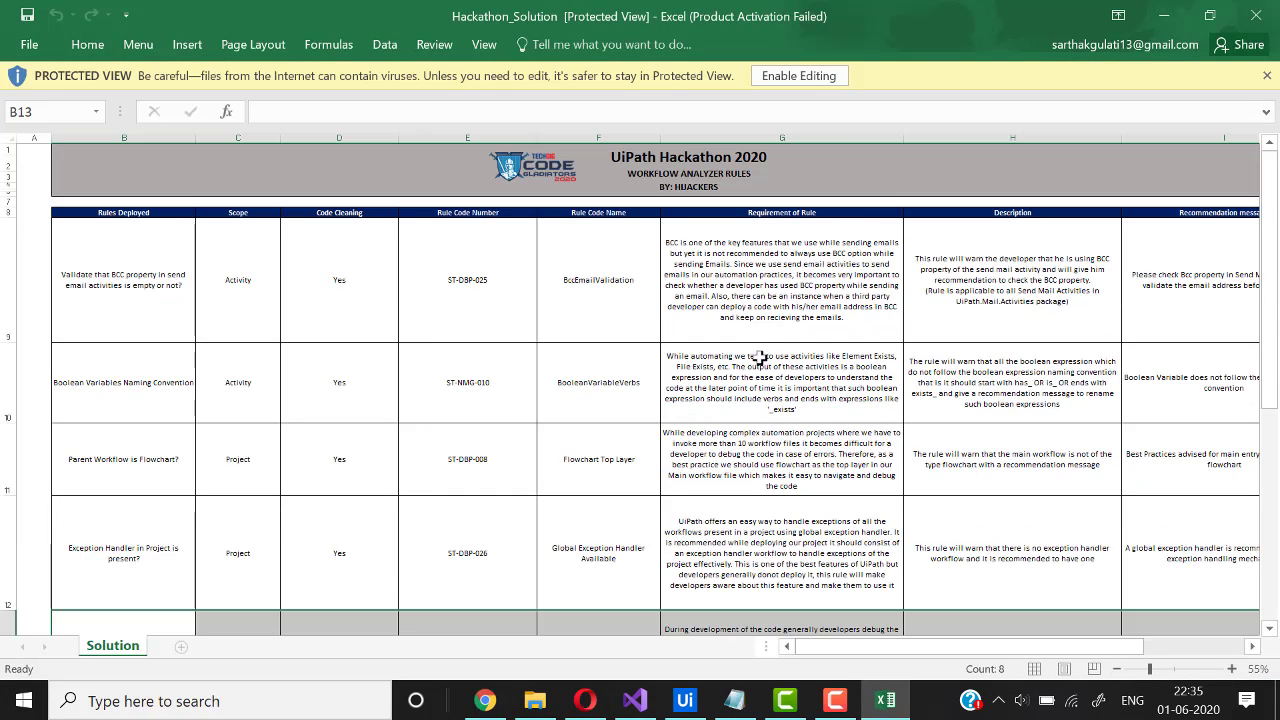
pyautogui.click(840, 544)
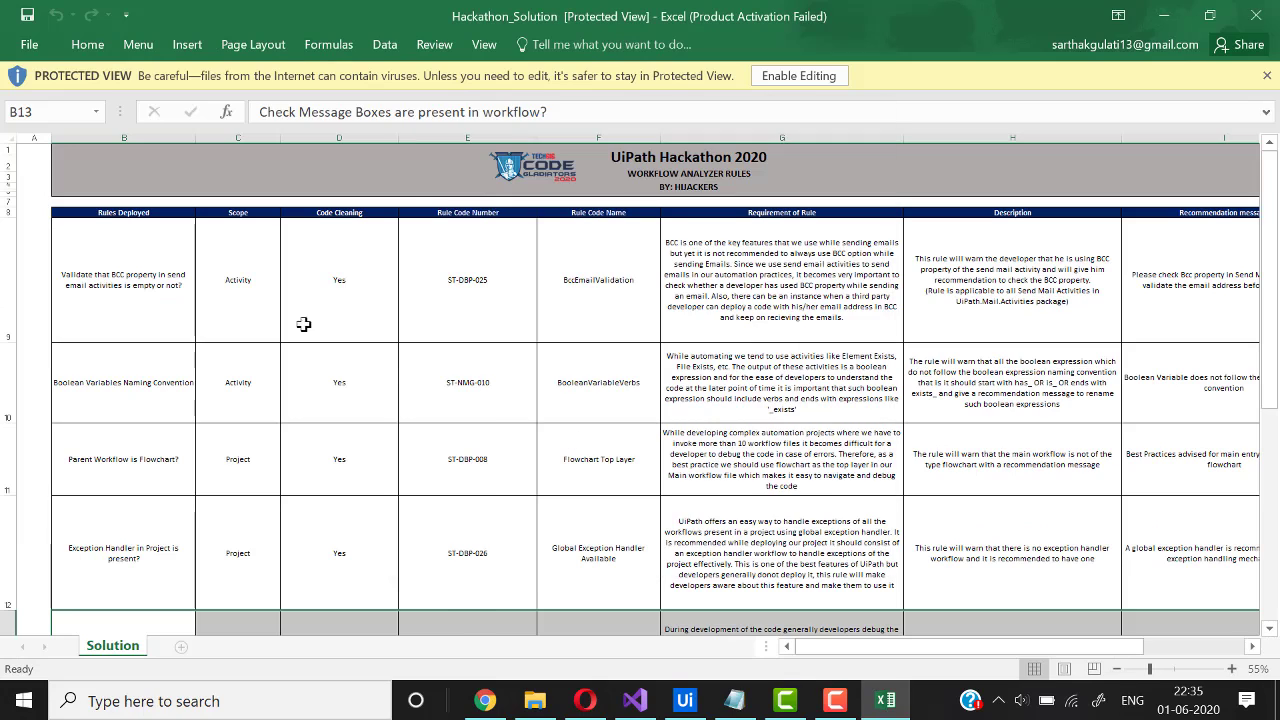
pyautogui.click(190, 280)
pyautogui.moveTo(146, 300); pyautogui.dragTo(1130, 298)
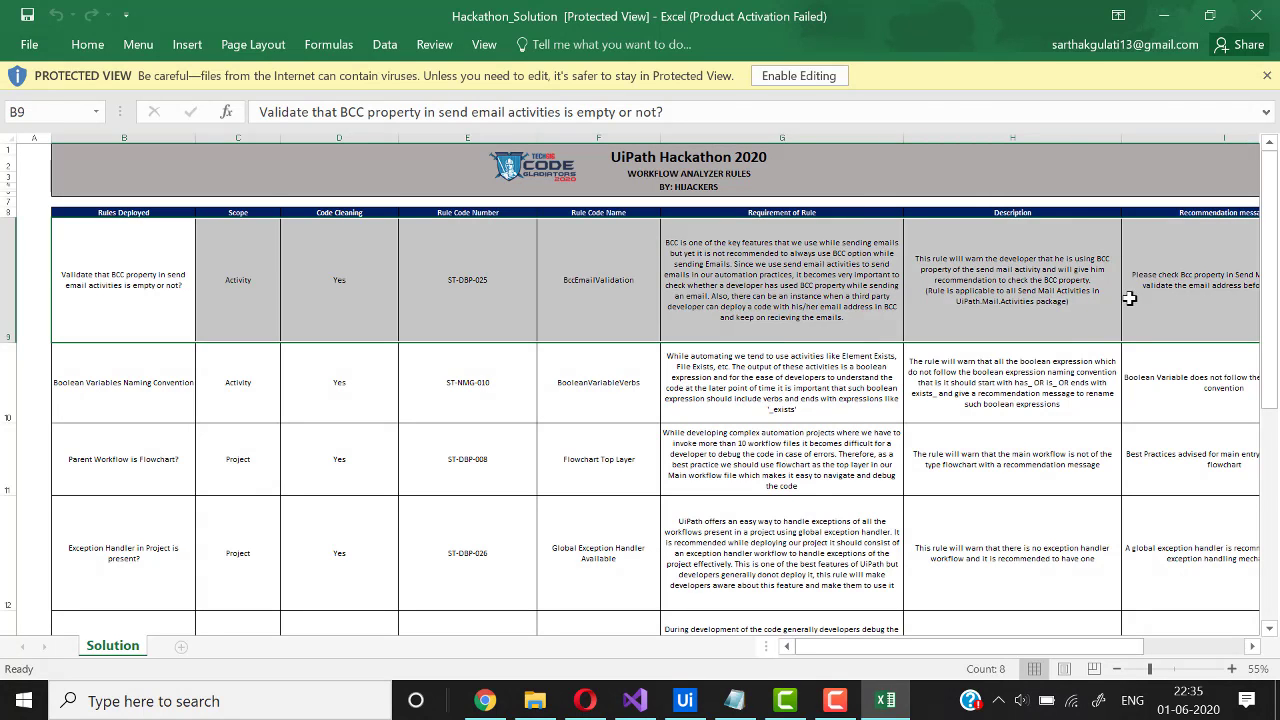
# - Examine the other rules in the table, from Boolean naming to message boxes, including their recommendation messages, and close the workbook
pyautogui.click(1115, 365)
pyautogui.press('Right')
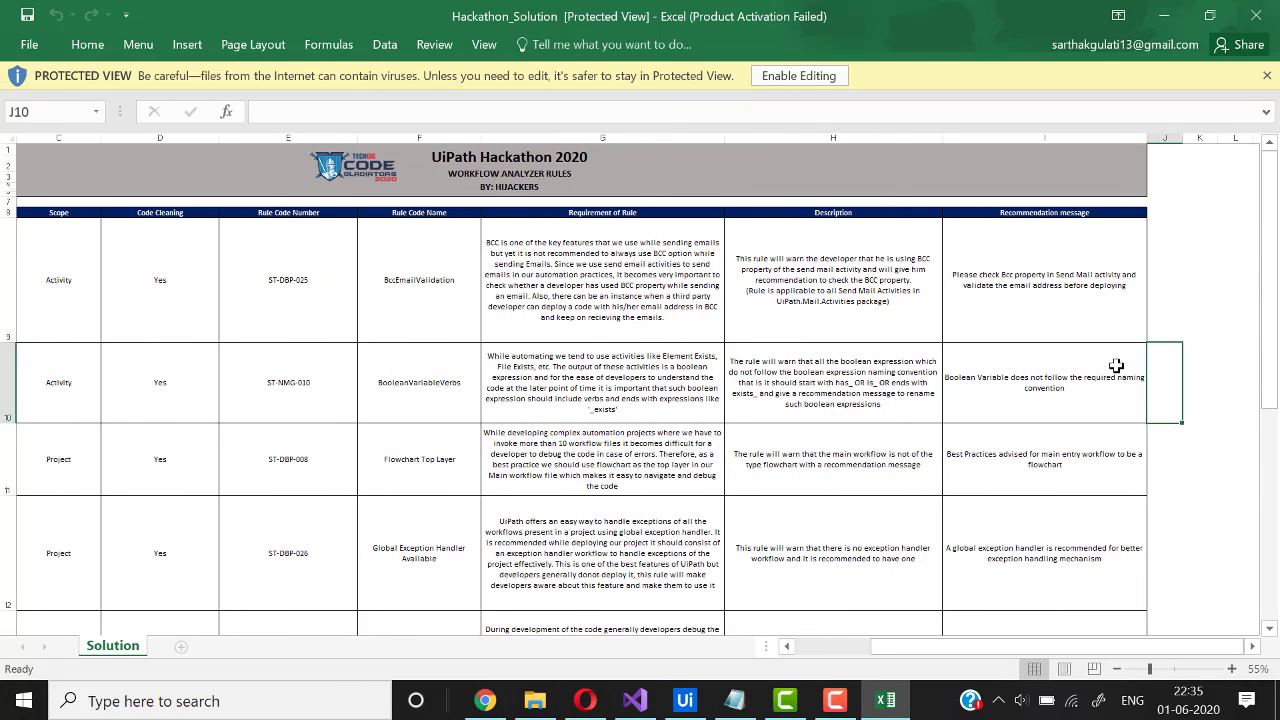
pyautogui.press('Left')
pyautogui.press('Left')
pyautogui.press('Left')
pyautogui.press('Left')
pyautogui.press('Left')
pyautogui.press('Left')
pyautogui.press('Left')
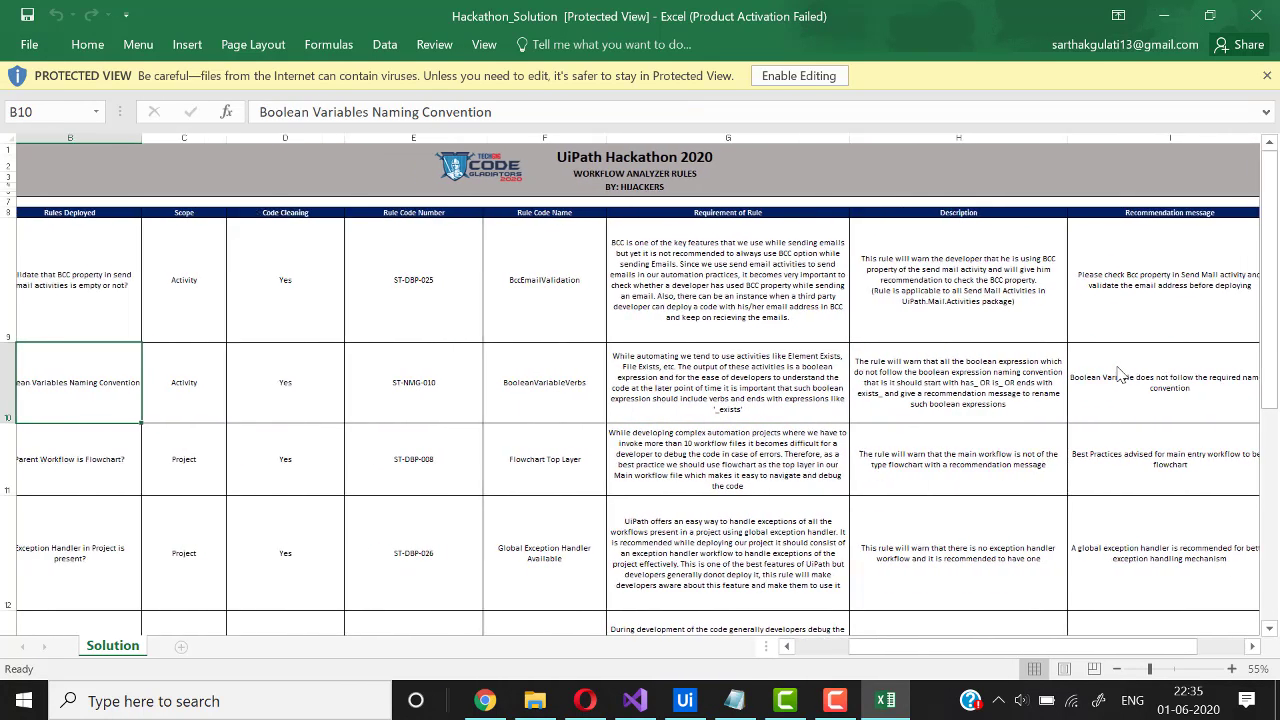
pyautogui.press('Down')
pyautogui.press('Left')
pyautogui.press('Down')
pyautogui.press('Down')
pyautogui.press('Down')
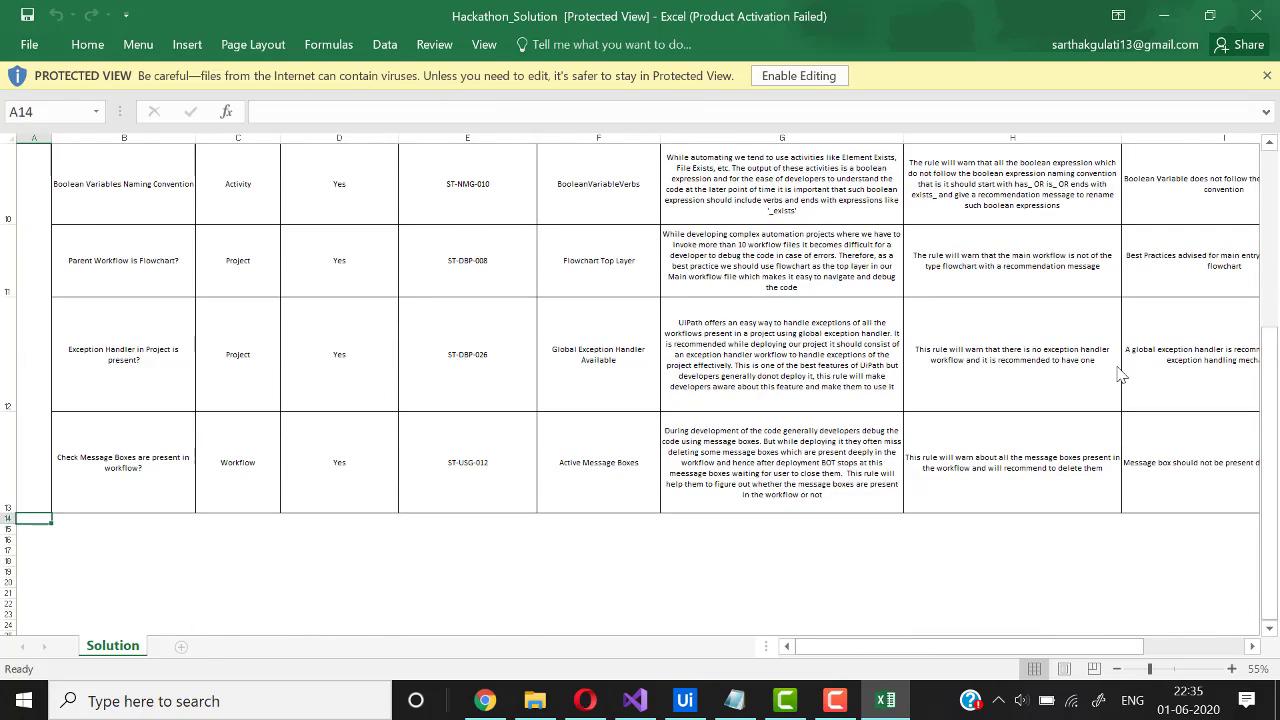
pyautogui.press('Up')
pyautogui.press('Right')
pyautogui.press('Right')
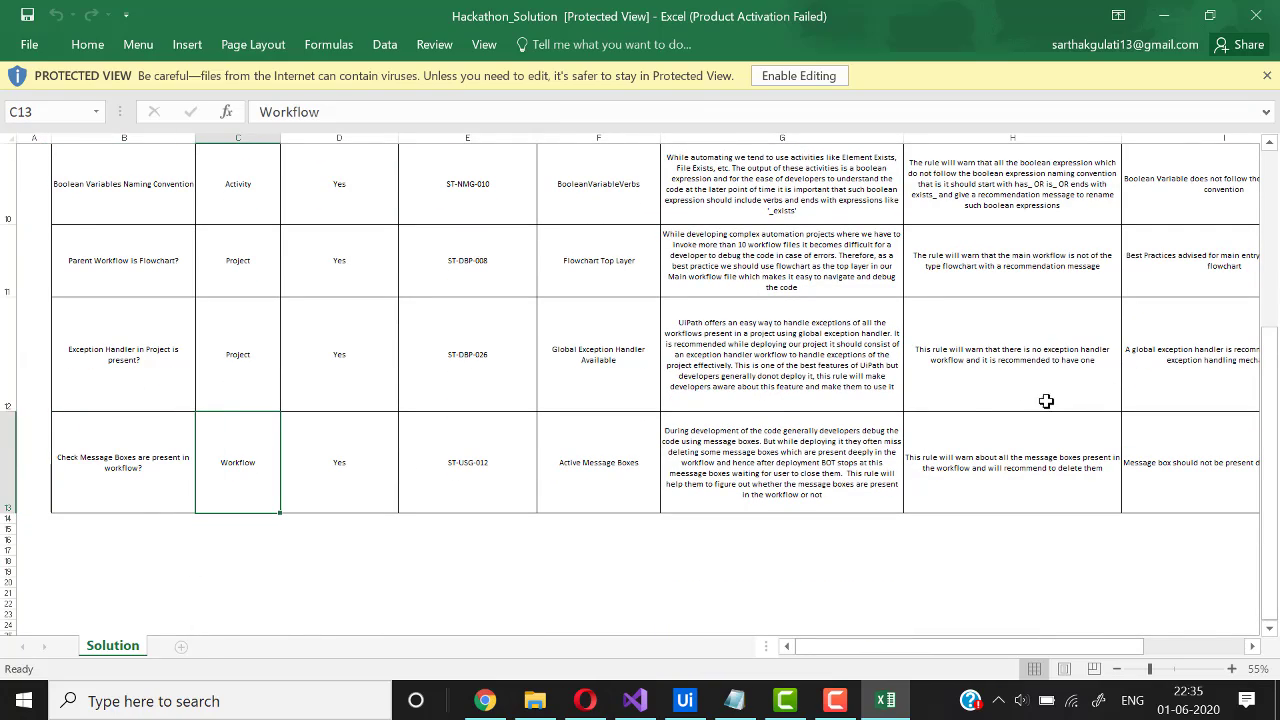
pyautogui.scroll(1, 936, 400)
pyautogui.click(1265, 18)
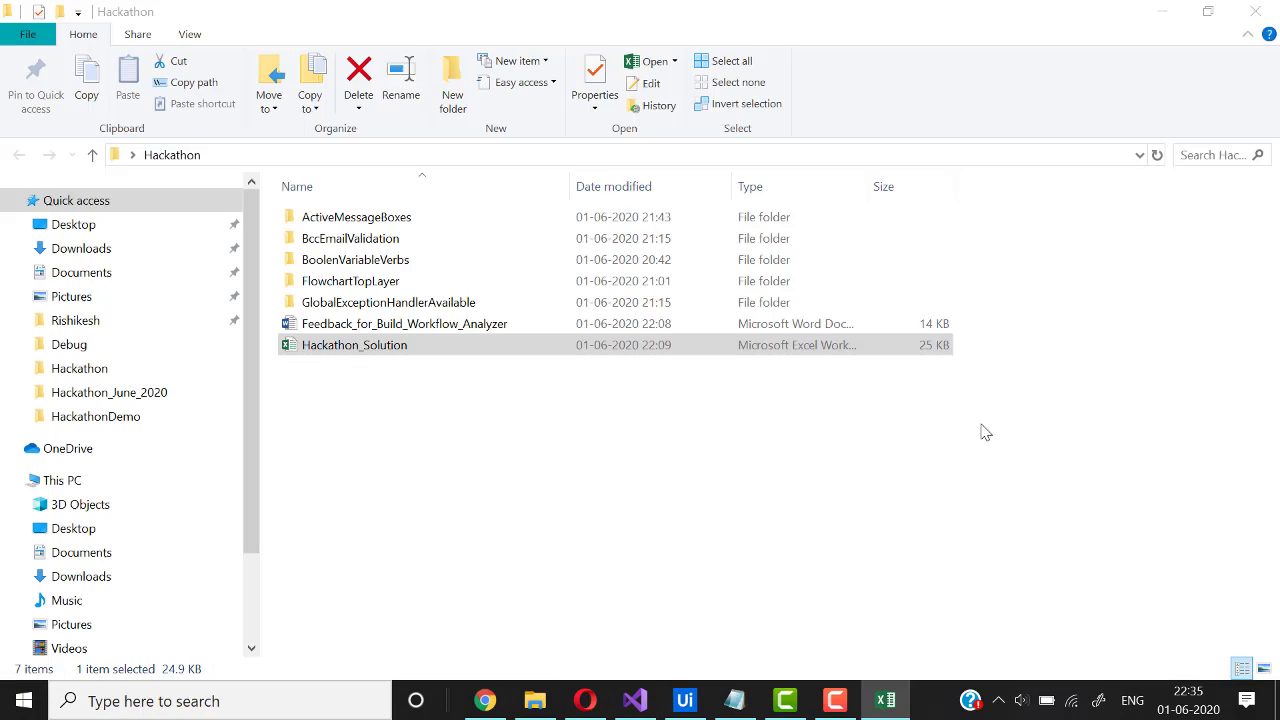
# - Switch to the Notepad notes, clear the highlight on the Boolean naming rule, and add the closing line "Thank you!!" below the list
pyautogui.click(738, 698)
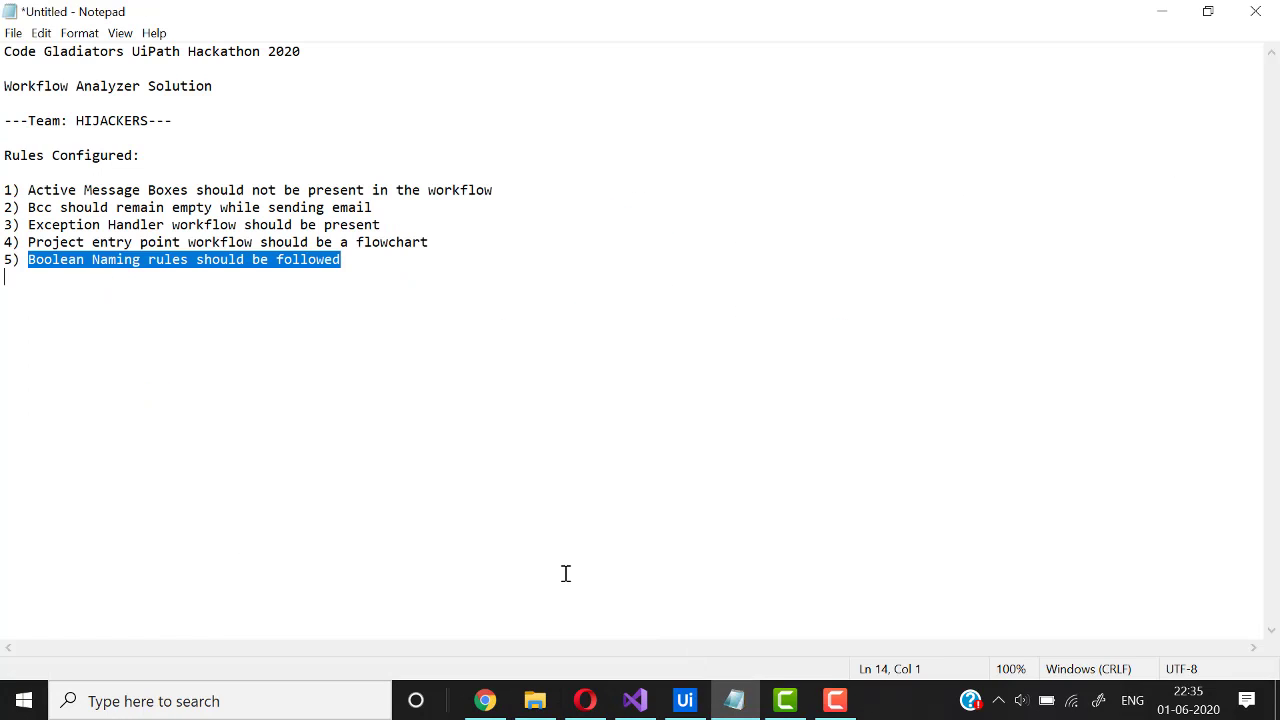
pyautogui.click(348, 255)
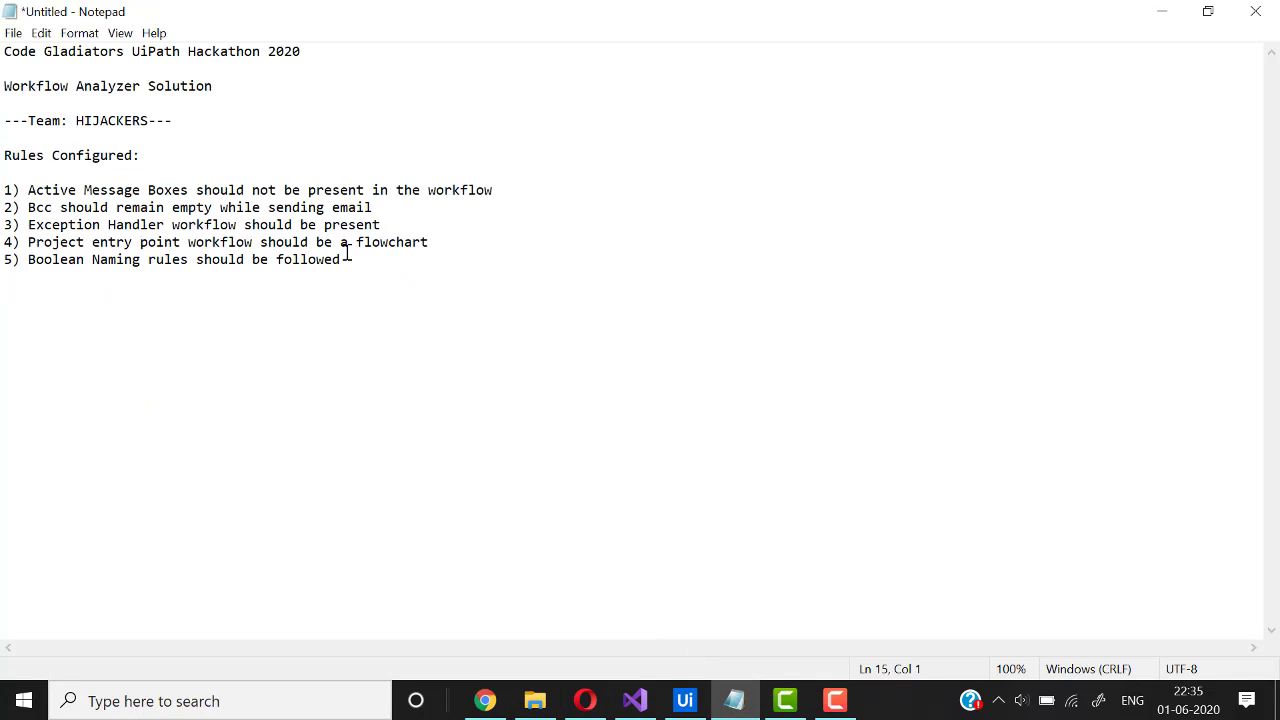
pyautogui.write('Thank you')
pyautogui.press('BackSpace')
pyautogui.press('BackSpace')
pyautogui.click(835, 700)
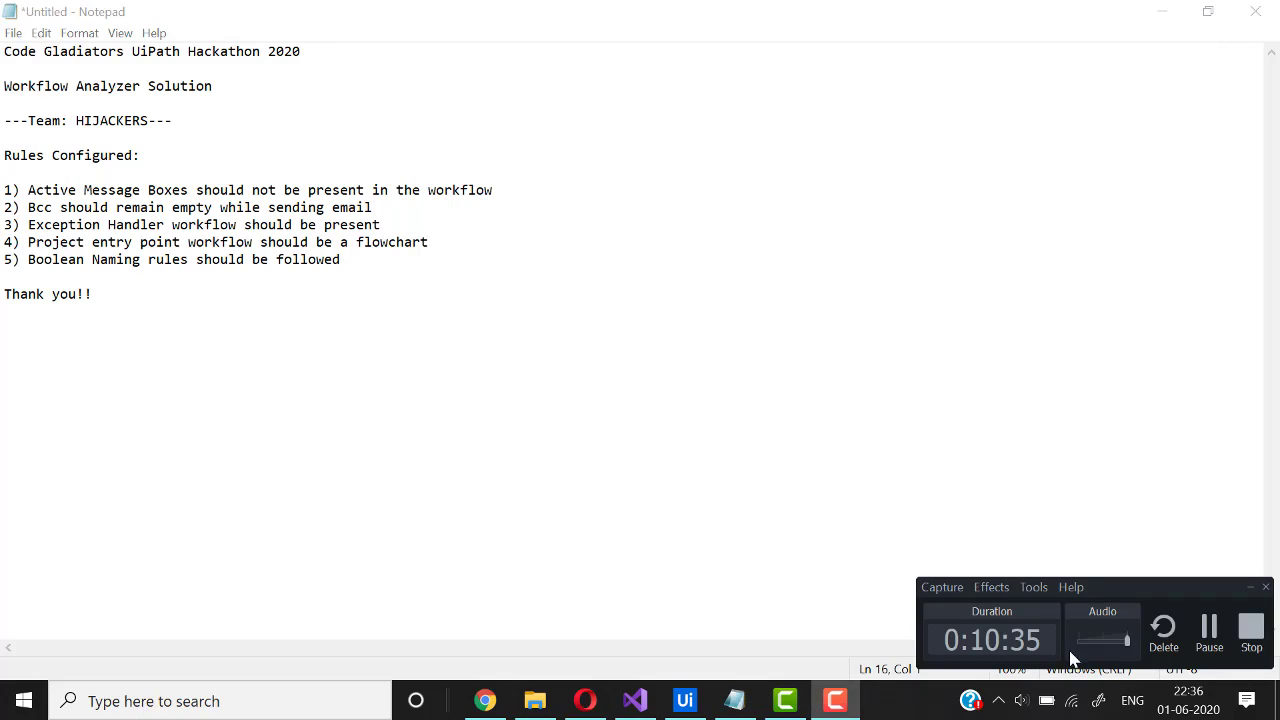